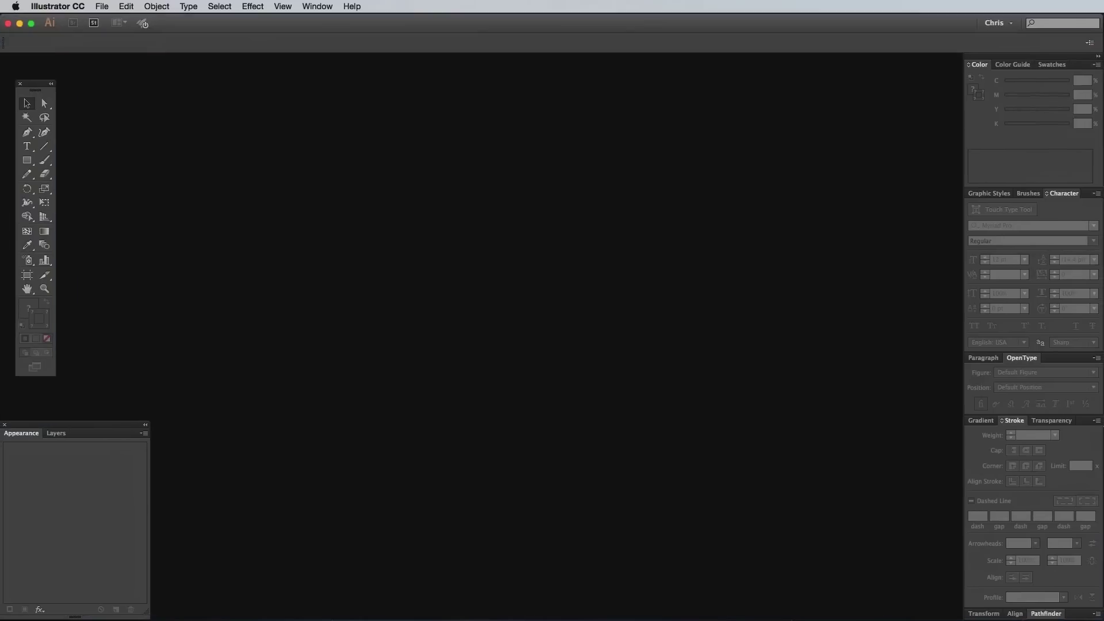
Step: Open the File menu from the empty Illustrator workspace
click(101, 6)
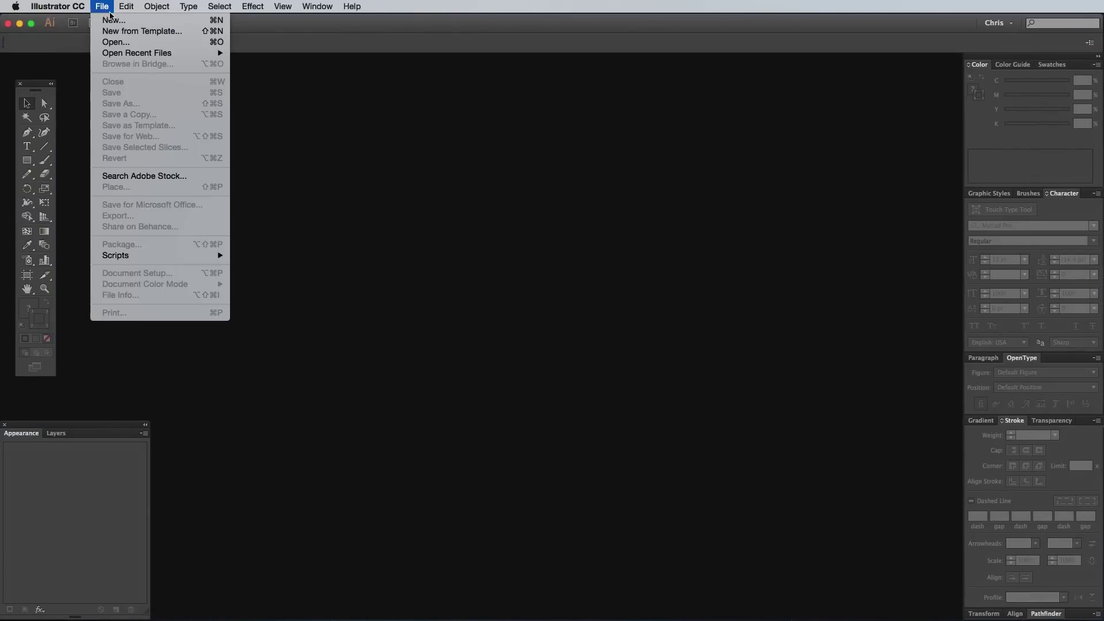
Step: Create a new CMYK document, Untitled-2, with default settings and hide its artboards
click(112, 20)
click(708, 440)
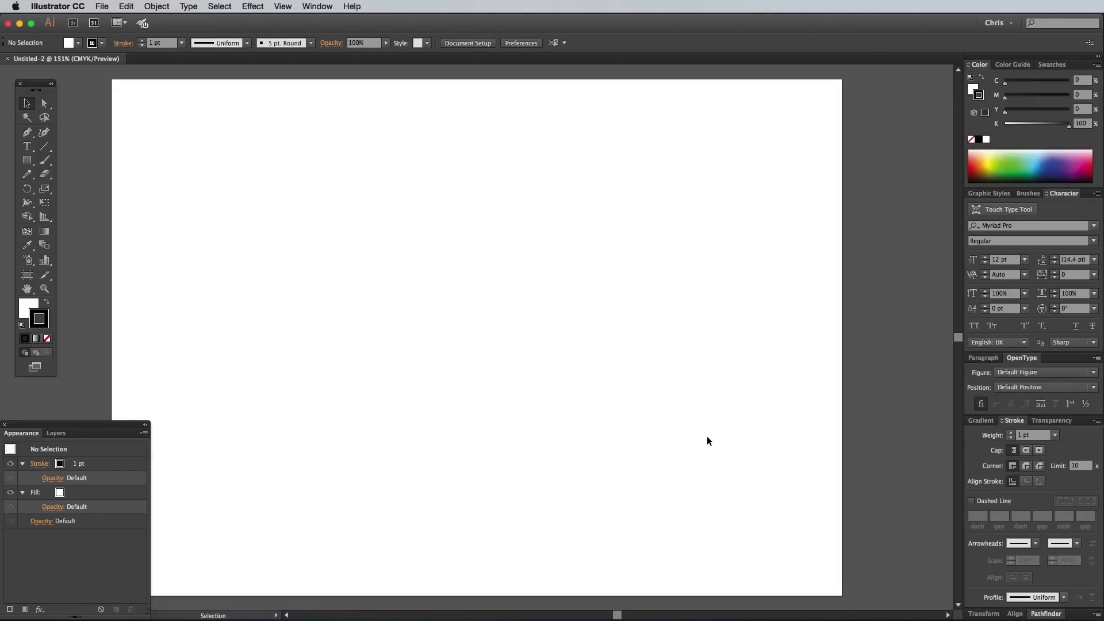
click(283, 6)
click(315, 179)
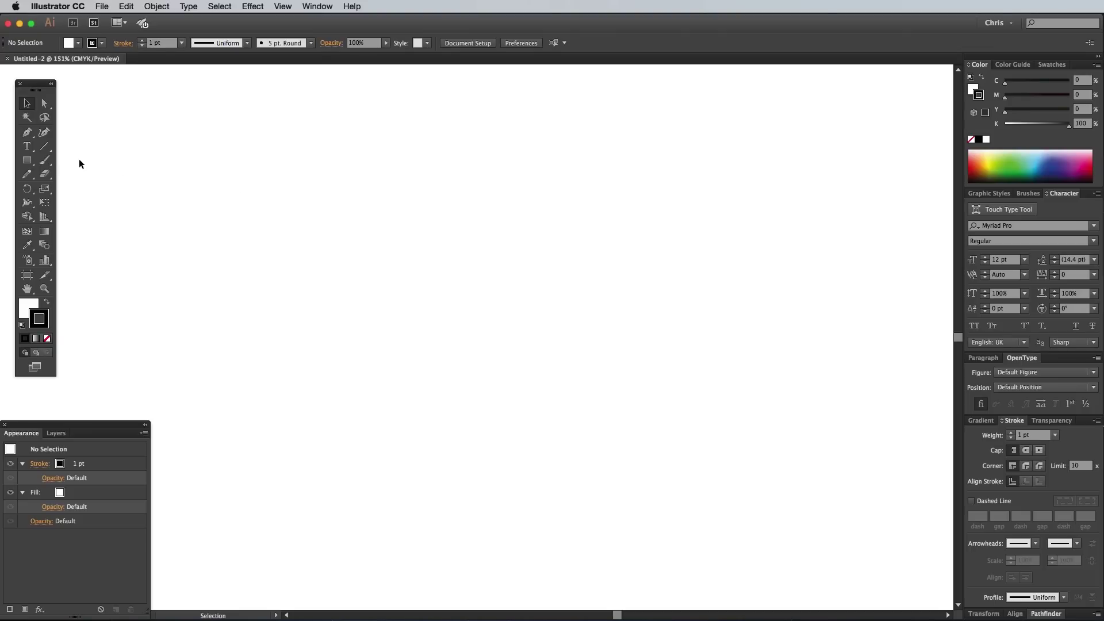
Step: Type 'Canada' near the canvas centre and enlarge it to about 84 pt
click(32, 150)
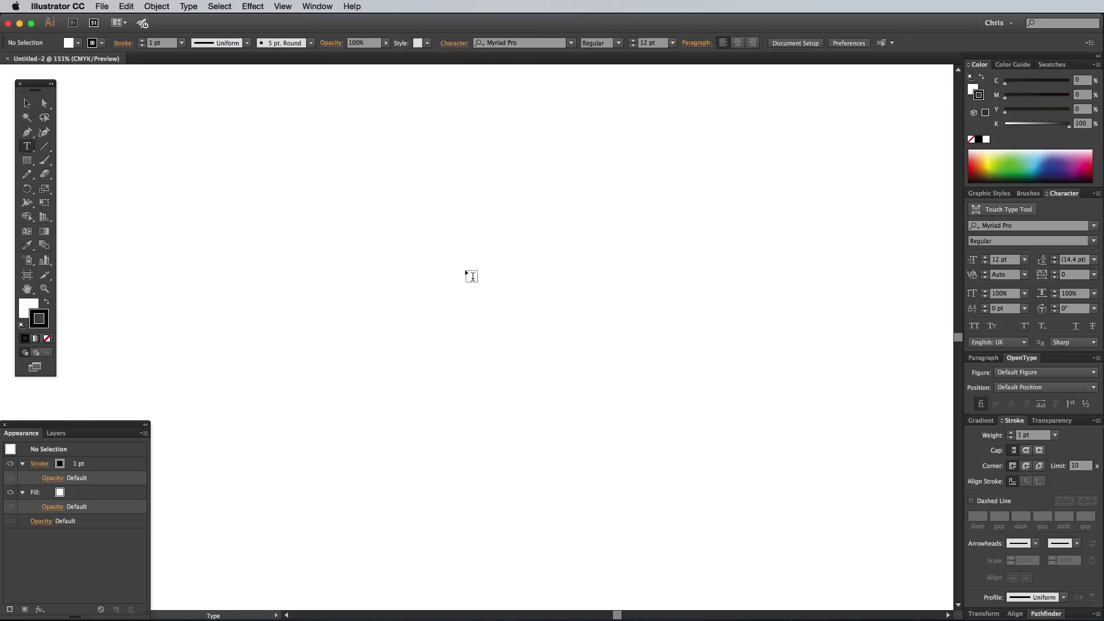
click(437, 277)
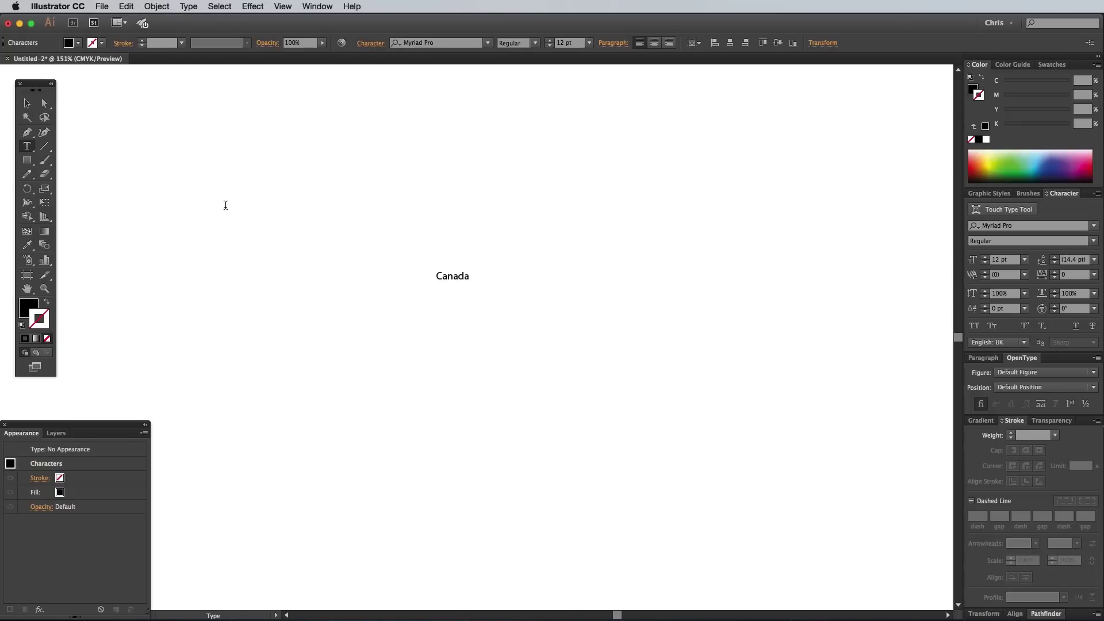
key(Escape)
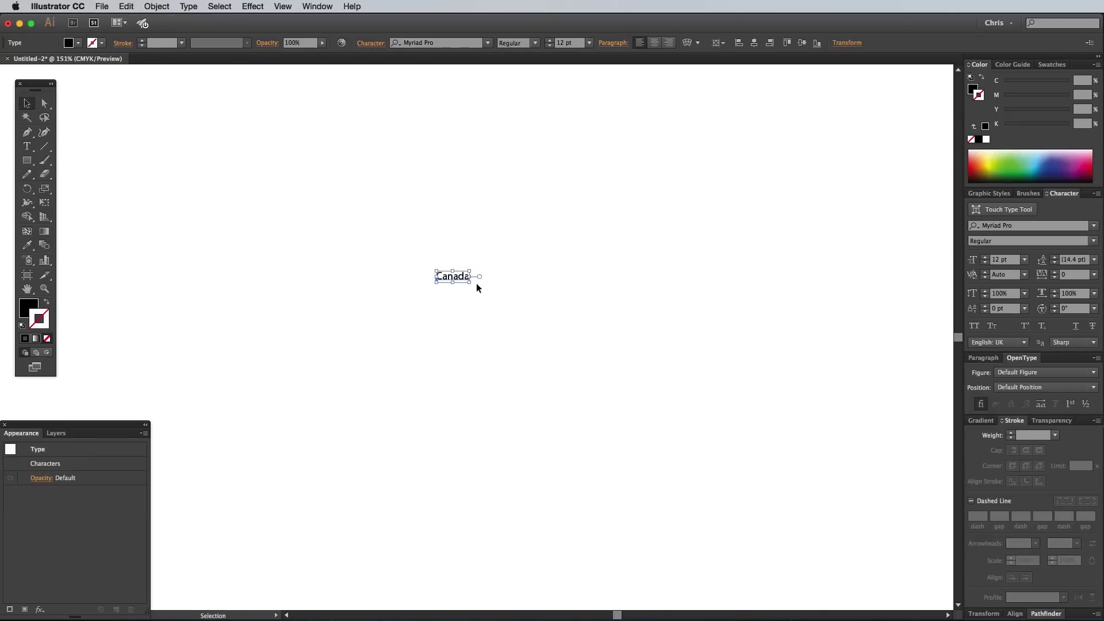
drag(471, 284, 568, 333)
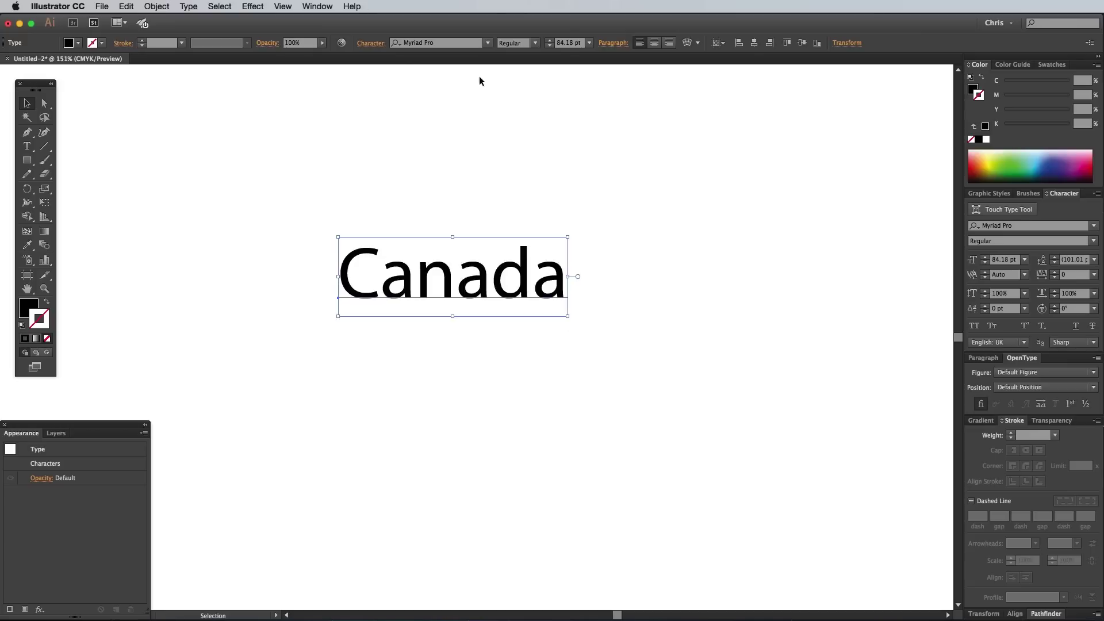
Step: Set the Canada text in Smoothy Cursive Regular
click(458, 44)
text(smoothy)
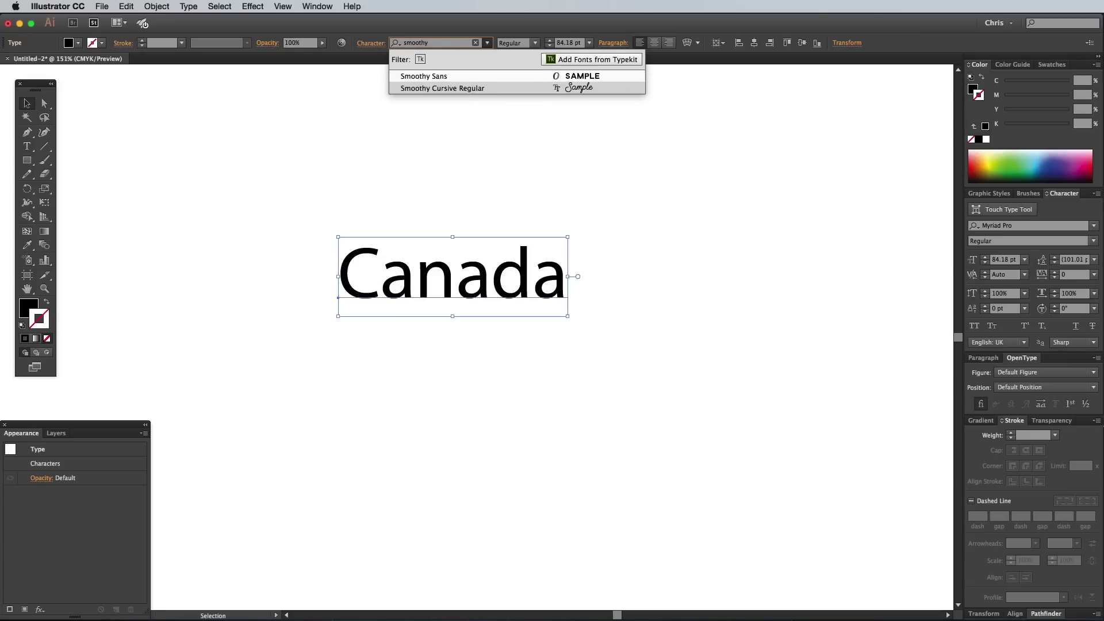
click(449, 88)
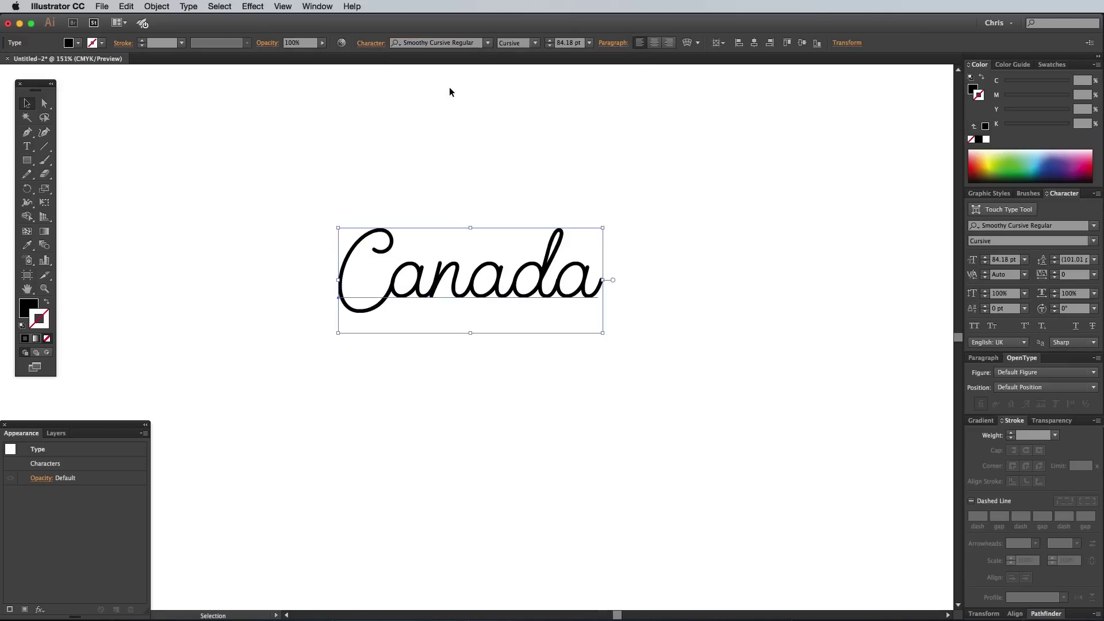
click(418, 168)
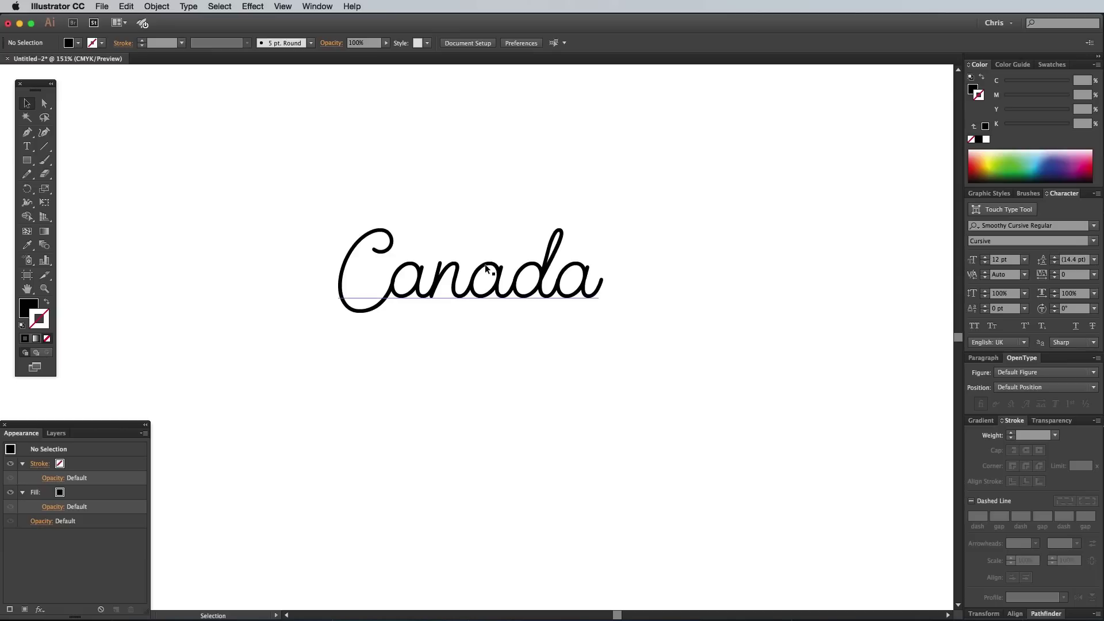
Step: Duplicate Canada below itself, retype it as 'Road Trip' and tighten the space's kerning
drag(500, 280, 505, 377)
double_click(488, 367)
key(super+a)
text(Road Trip)
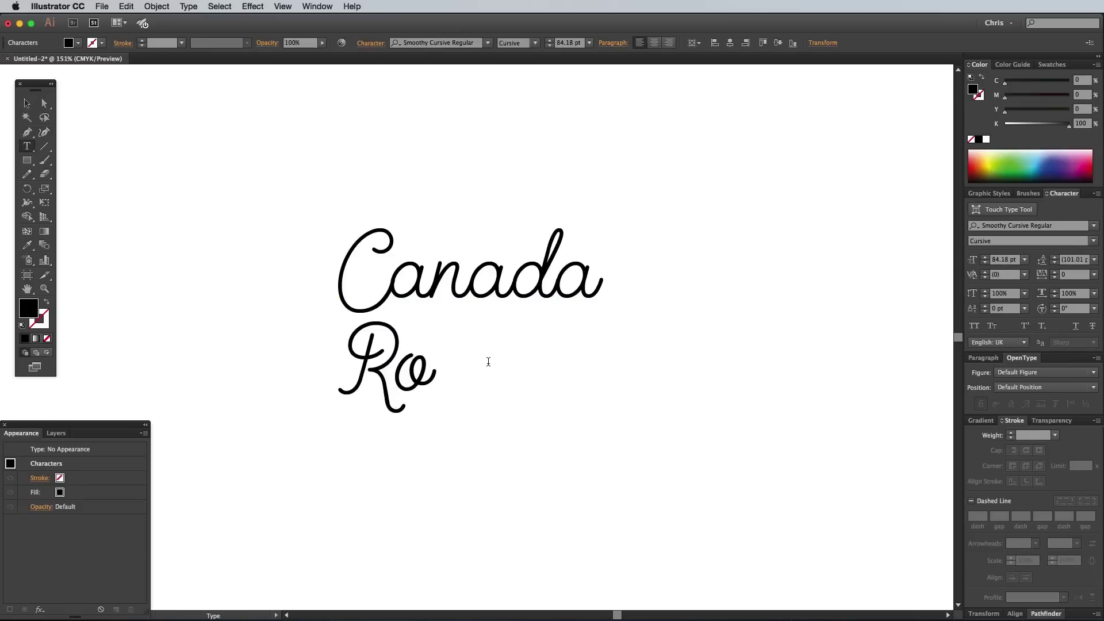
key(Left)
key(Left)
key(Left)
key(Left)
key(Left)
key(alt+Left)
key(alt+Left)
key(alt+Left)
key(alt+Left)
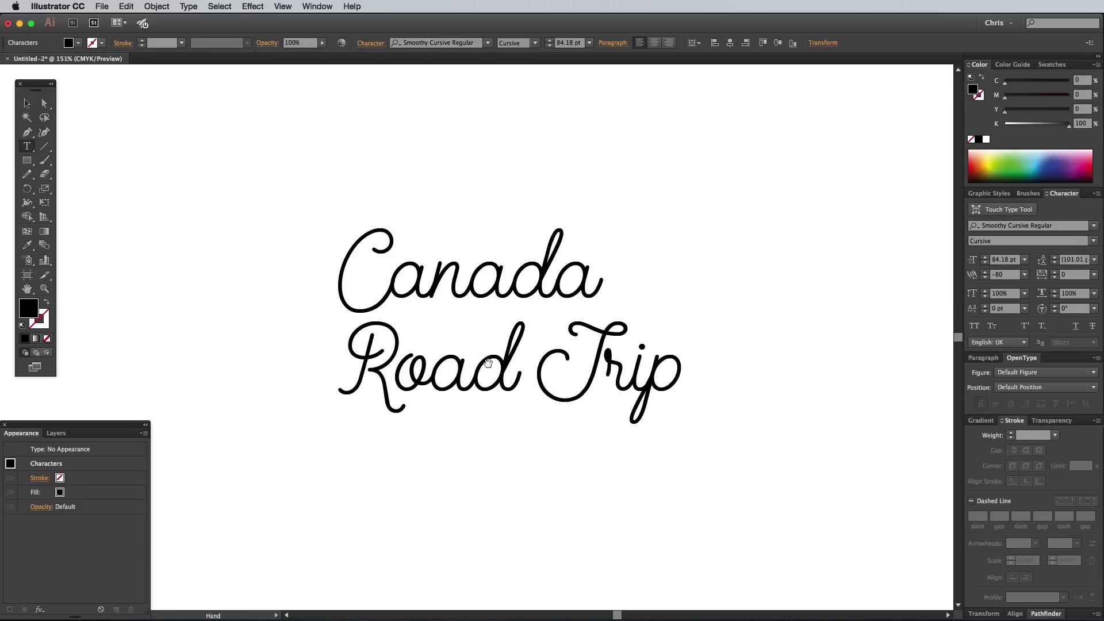
Step: Shrink Road Trip to about 51 pt, tuck it under Canada, and select both lines
click(27, 103)
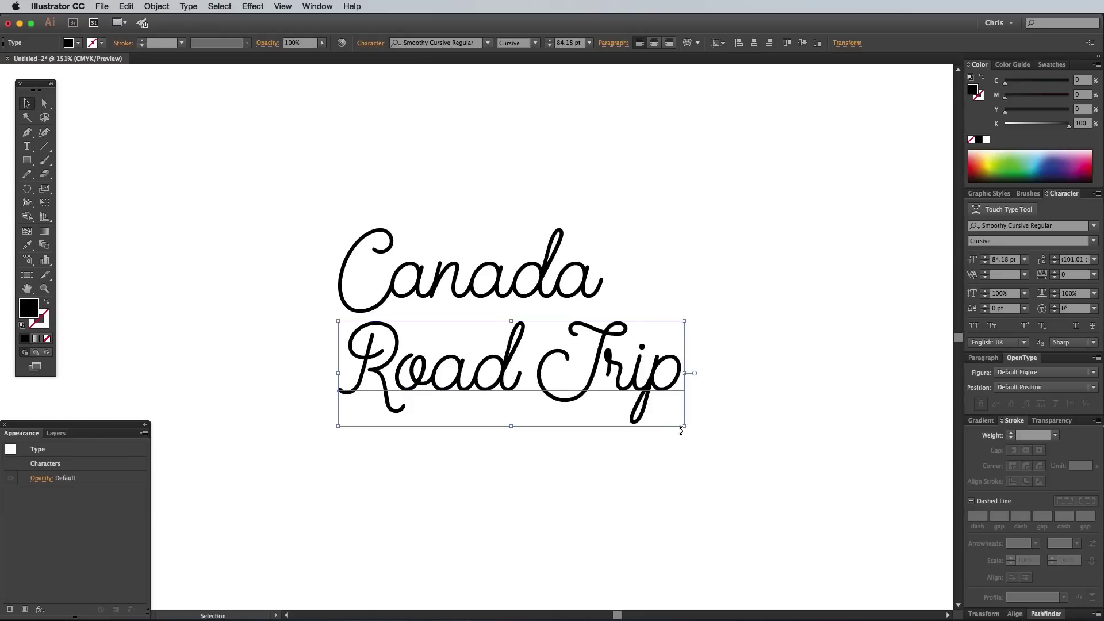
drag(684, 425, 548, 384)
drag(504, 348, 583, 315)
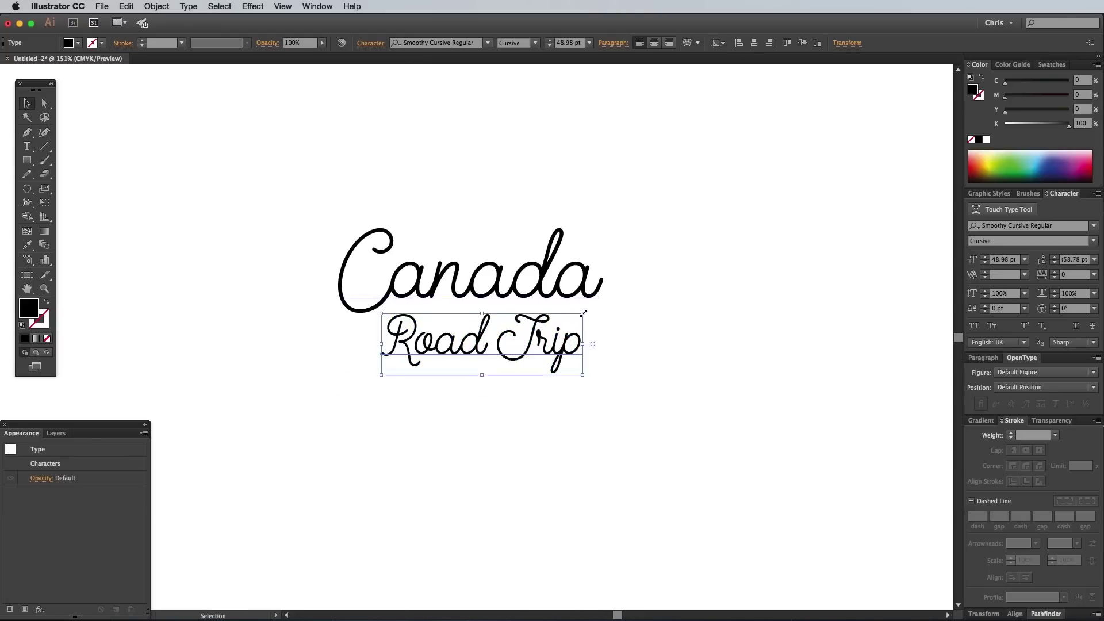
drag(538, 346, 536, 339)
click(889, 337)
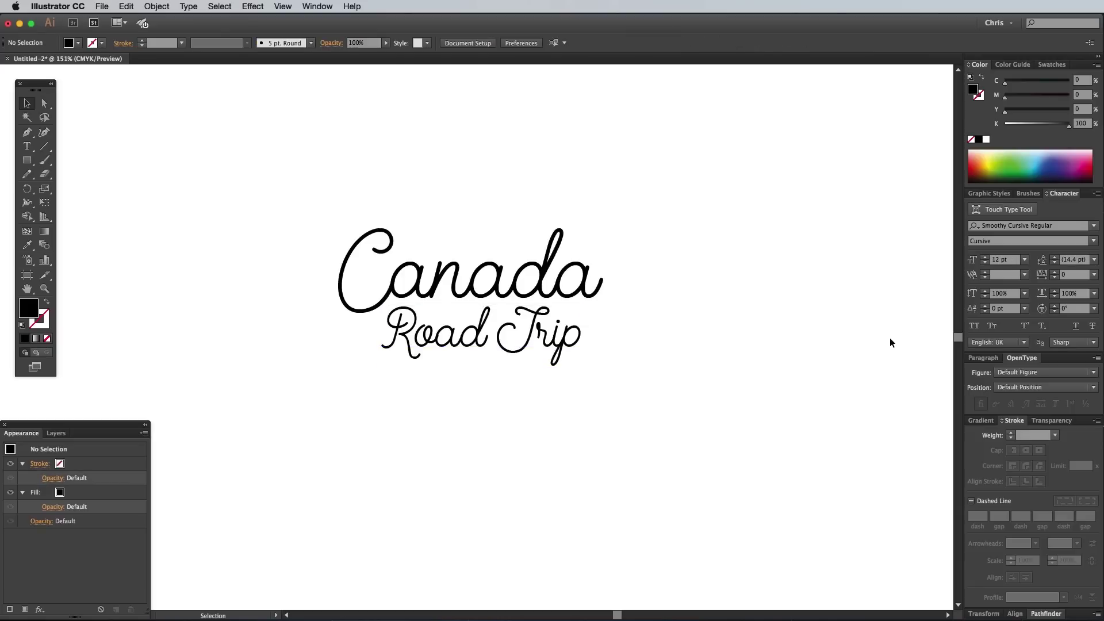
drag(427, 223, 636, 391)
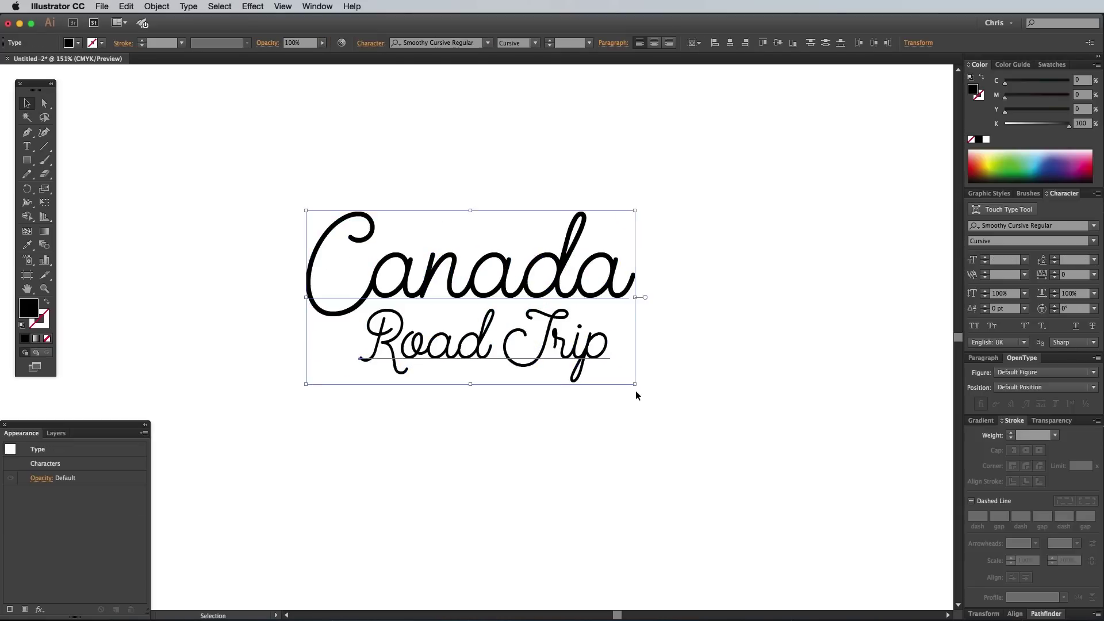
Step: Enlarge both title lines and give Canada a black 2 pt stroke with round joins
click(727, 372)
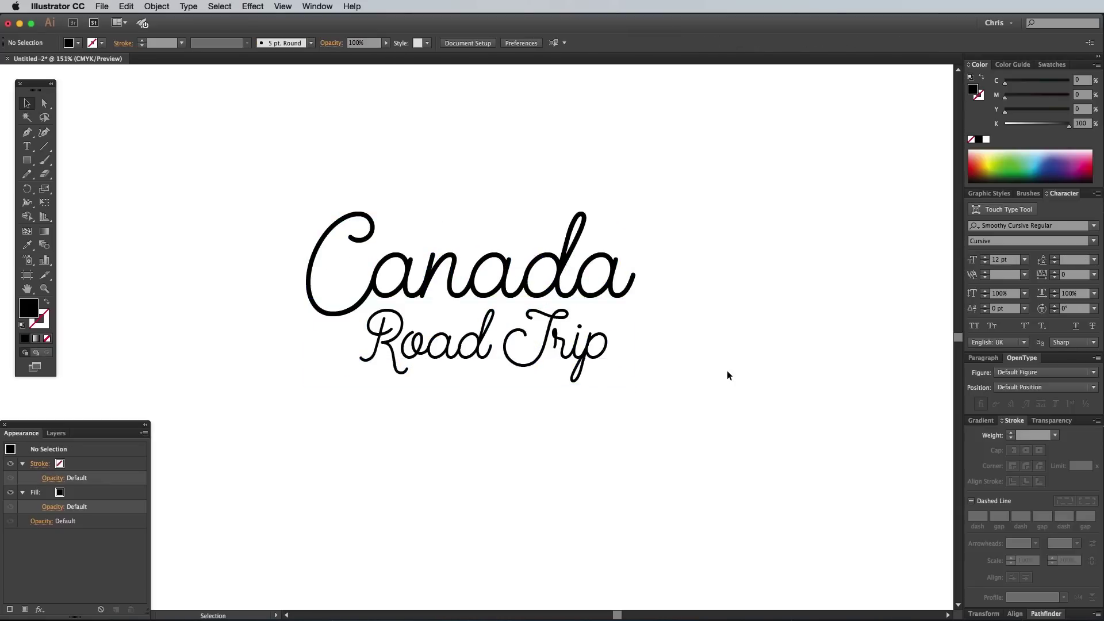
click(584, 279)
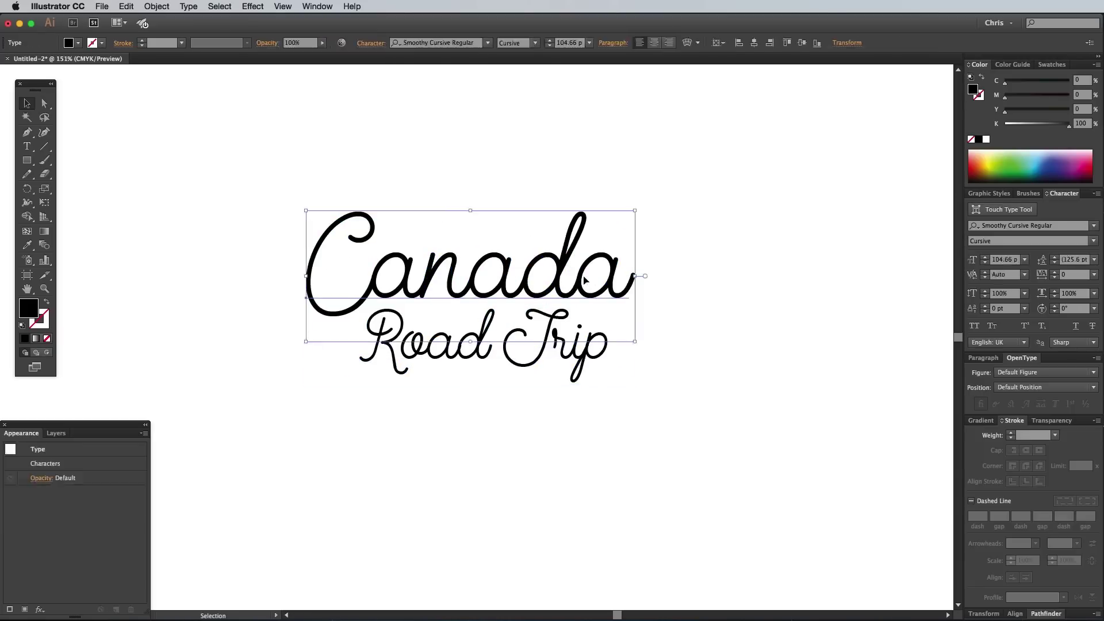
click(45, 326)
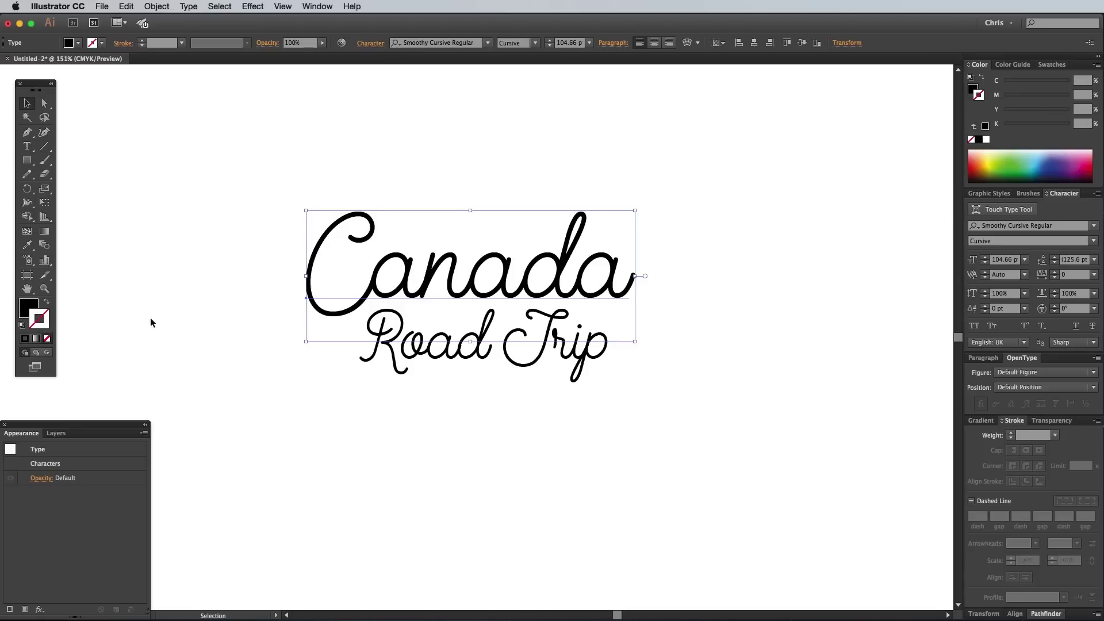
click(986, 128)
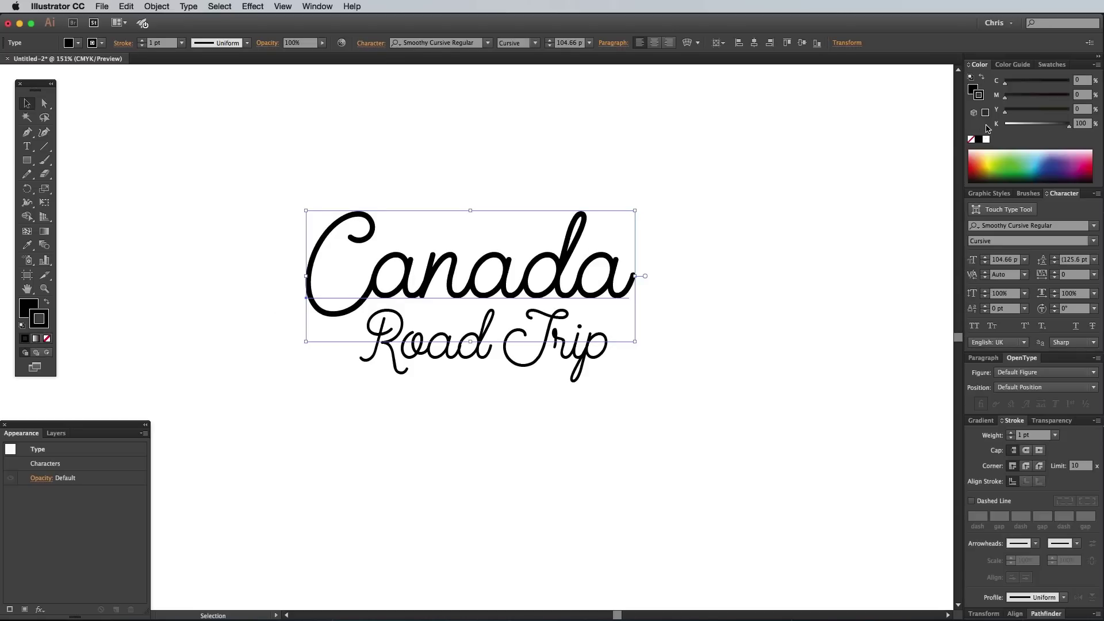
click(1011, 433)
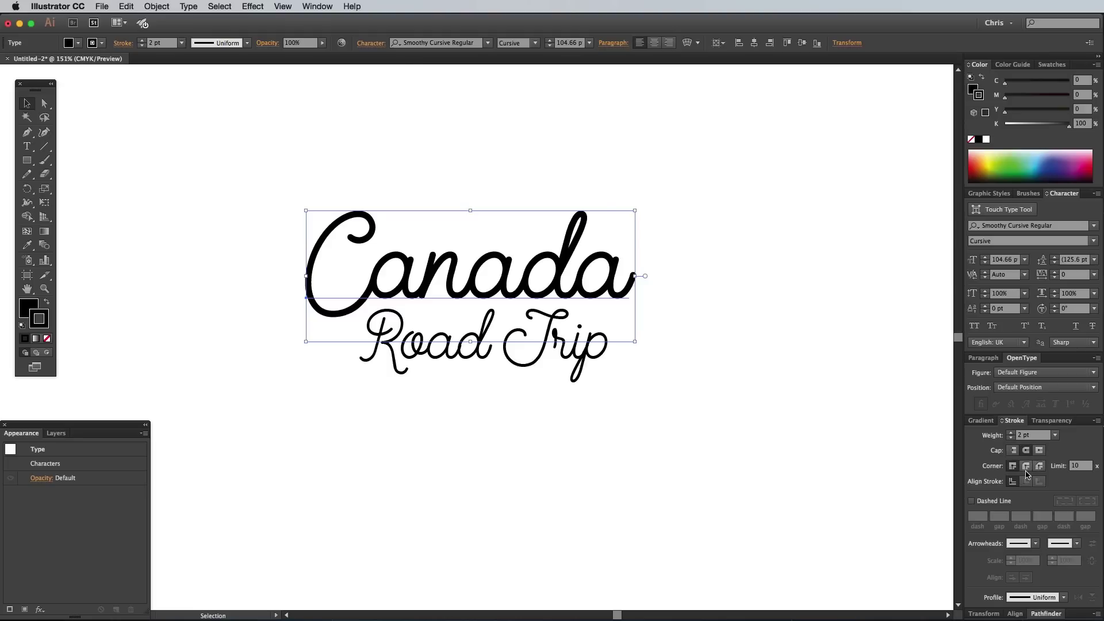
click(1026, 470)
Step: Give Road Trip a black 1 pt stroke with round caps and round joins
click(600, 358)
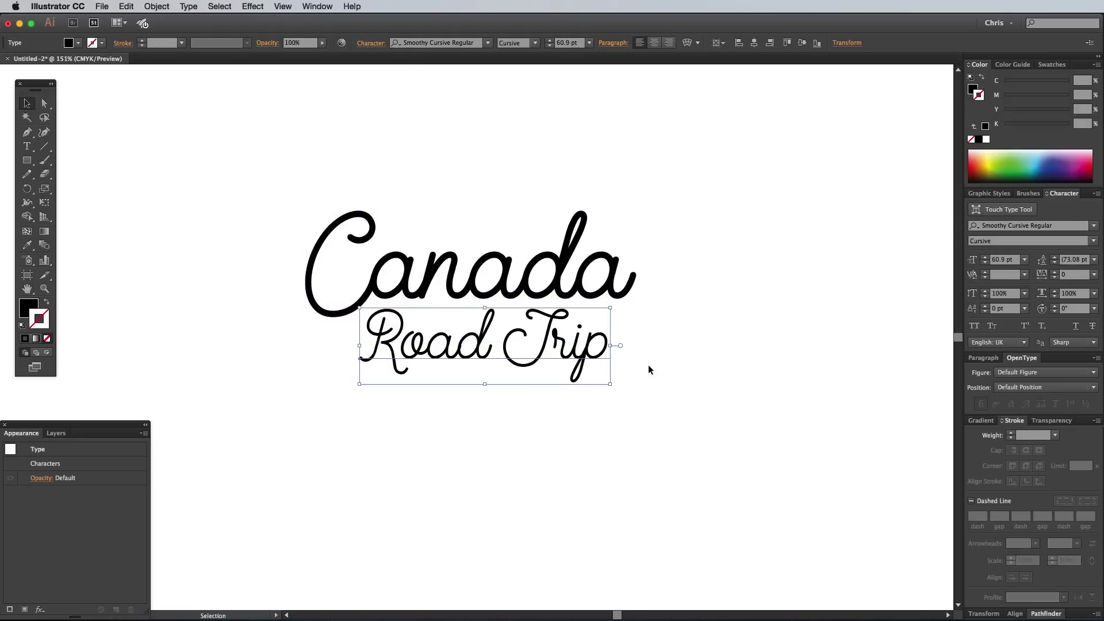
click(985, 126)
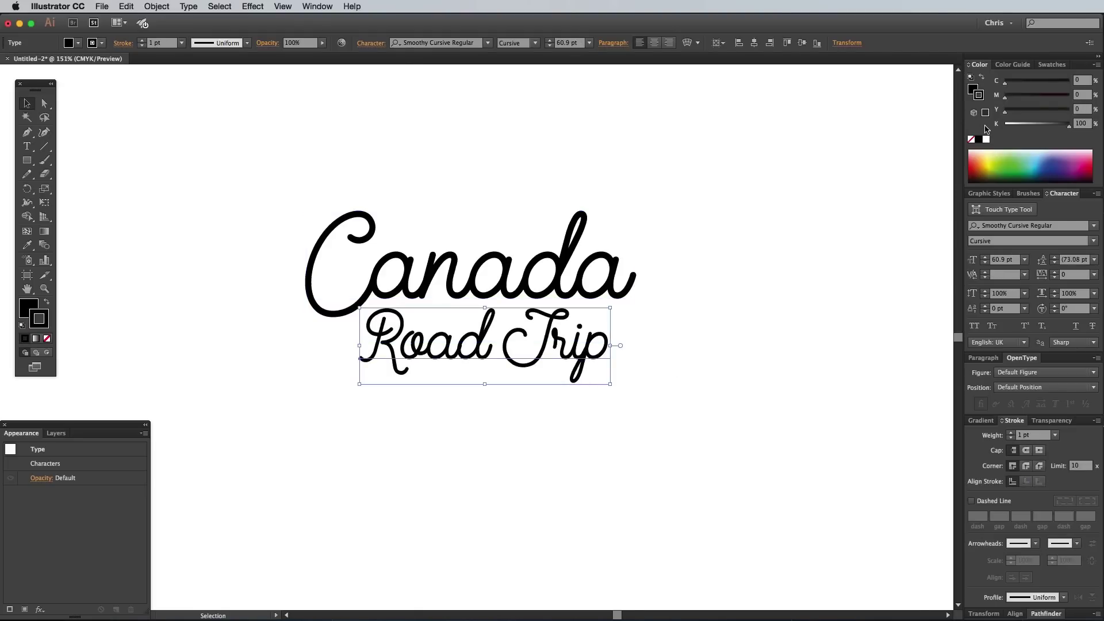
click(1026, 450)
click(1026, 465)
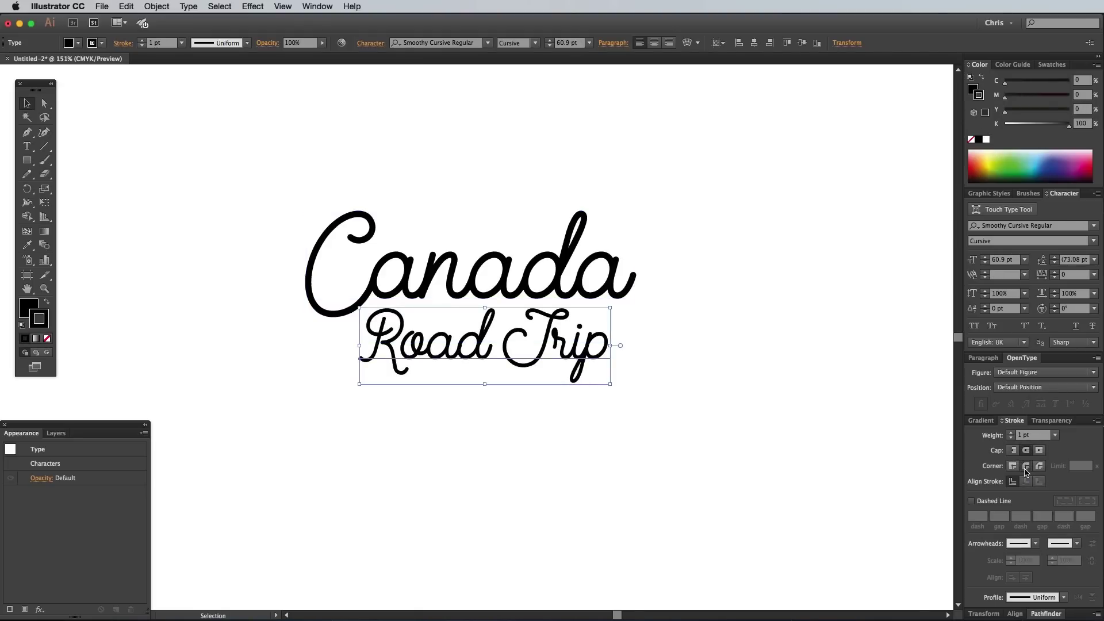
click(837, 435)
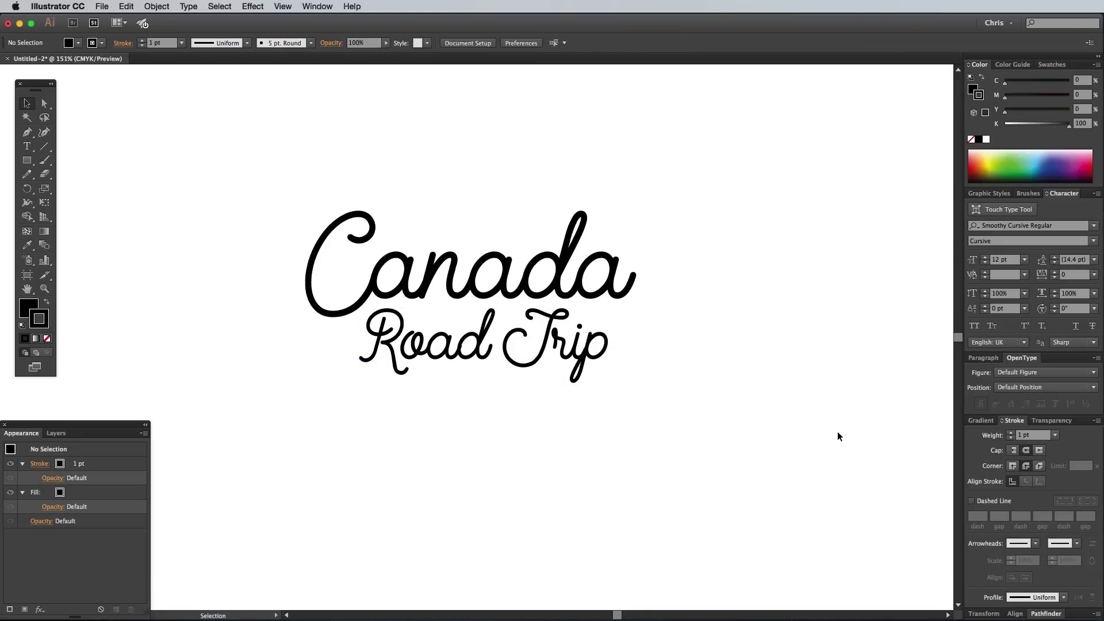
click(534, 297)
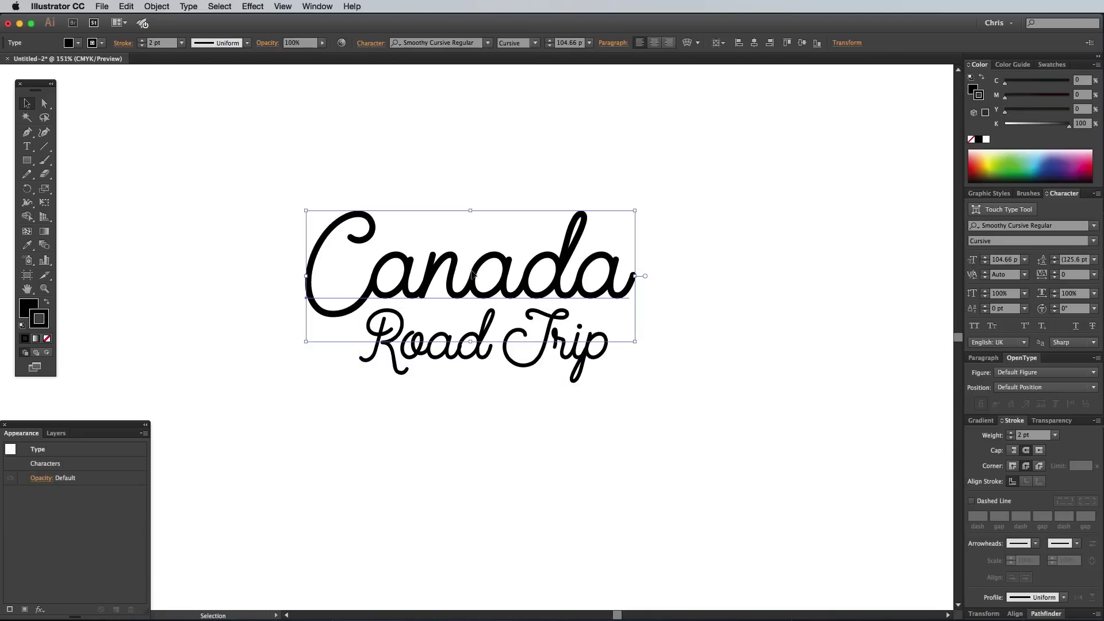
Step: Warp Canada with an envelope using the Rise style at 30% bend
click(157, 6)
mouse_move(200, 267)
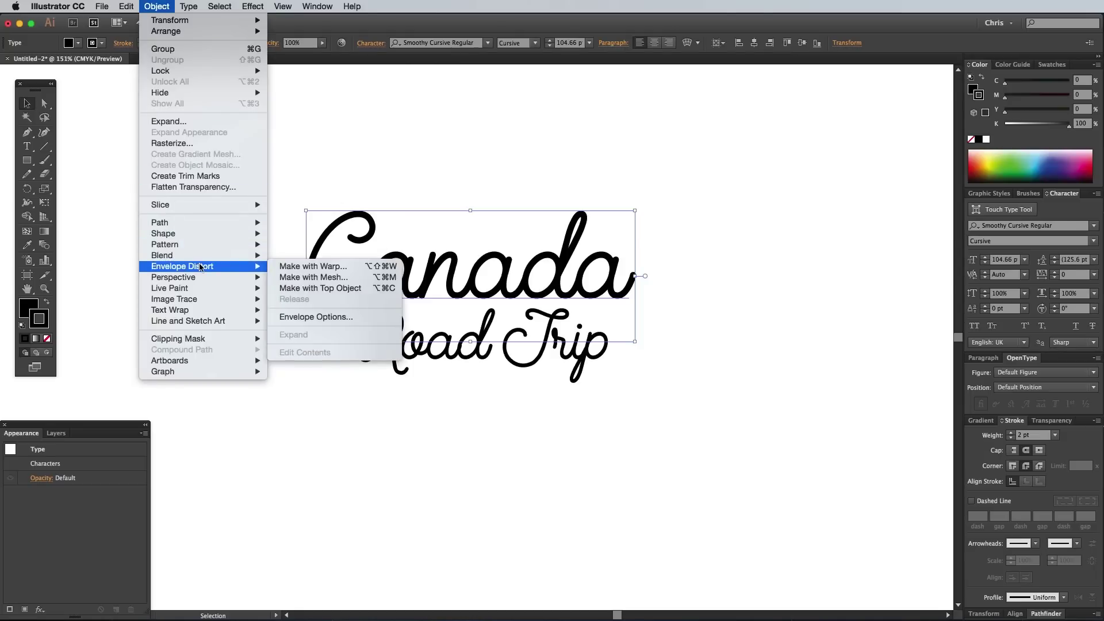
click(312, 266)
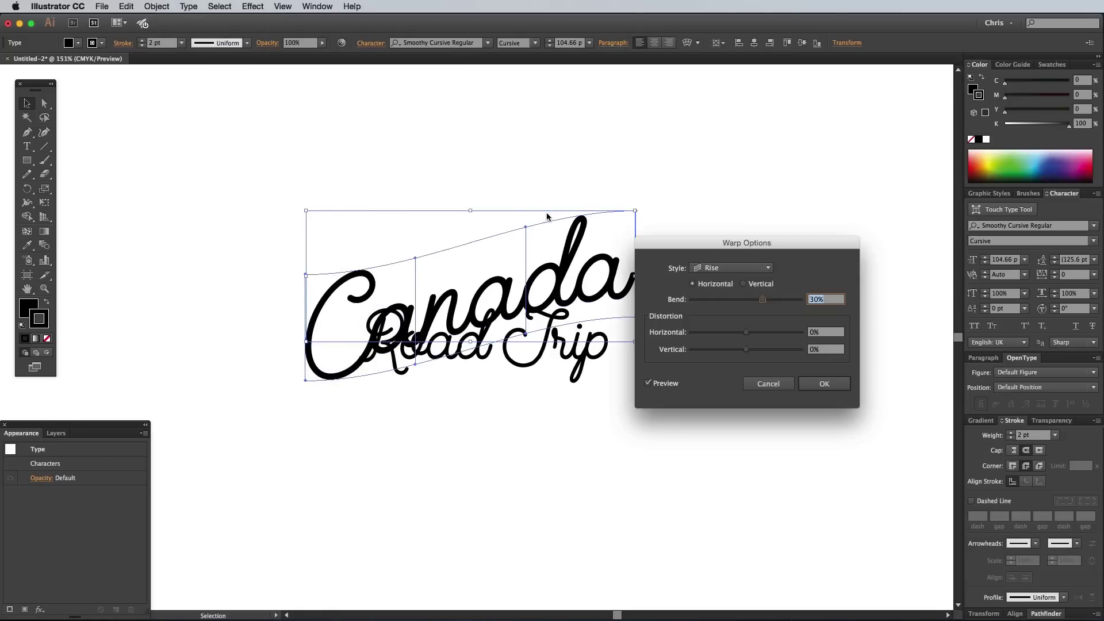
click(729, 267)
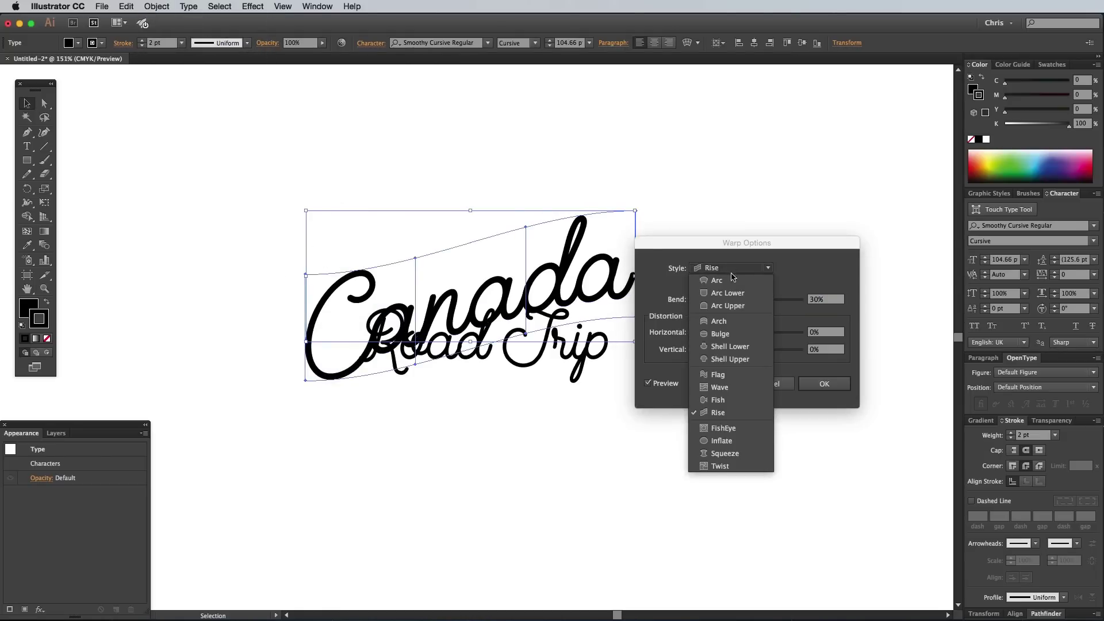
click(739, 407)
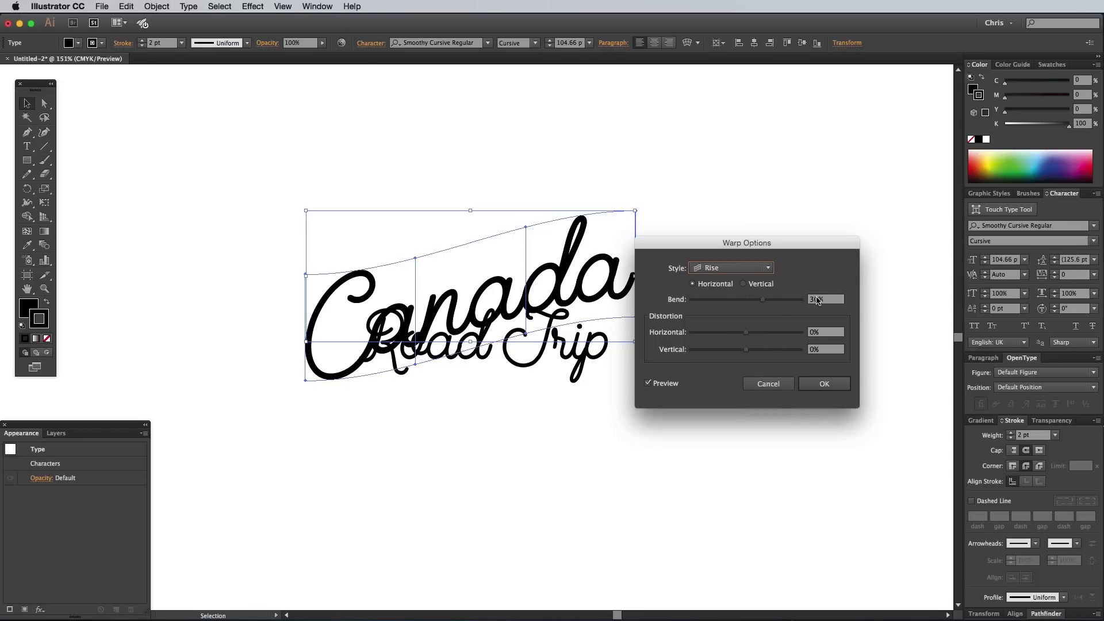
click(815, 297)
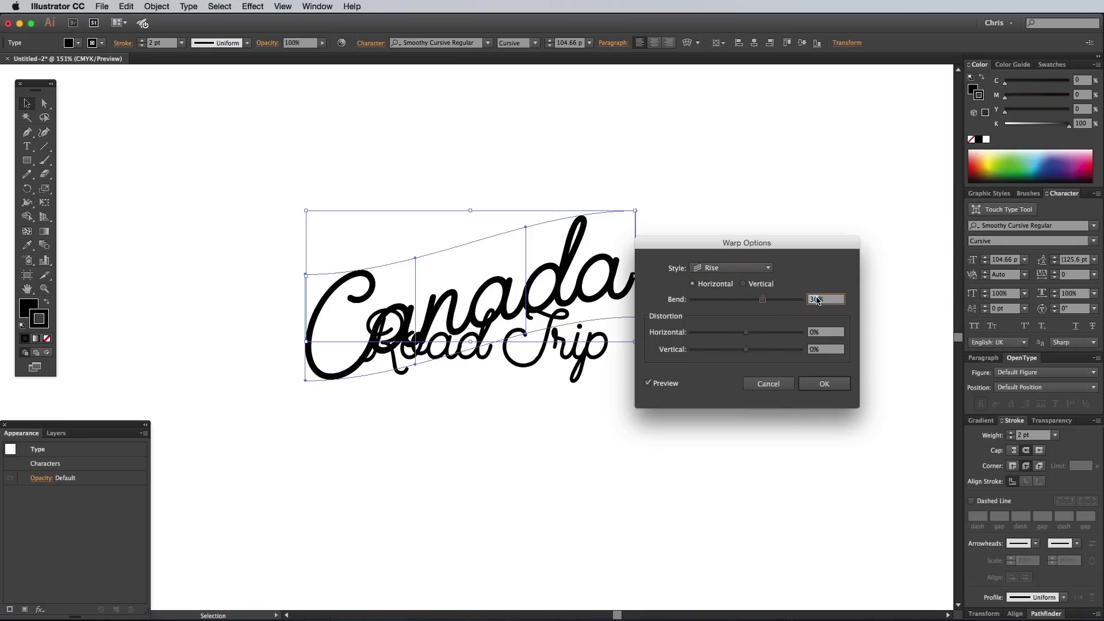
click(825, 384)
Step: Apply the same 30% Rise warp to Road Trip, fit it under Canada, and start text above
click(489, 345)
click(156, 6)
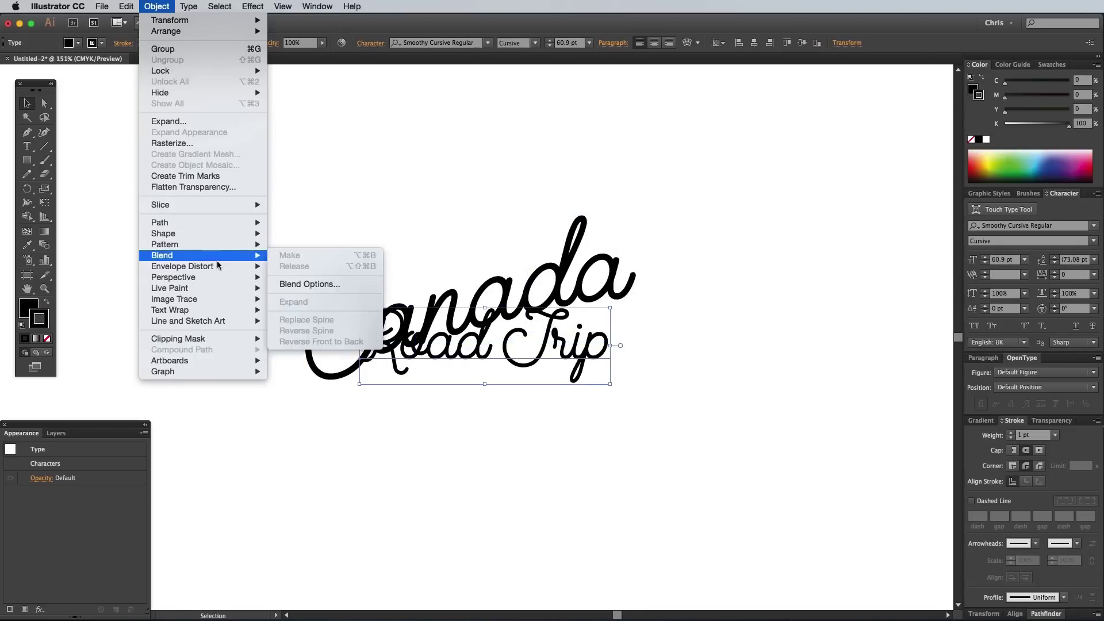
mouse_move(217, 265)
click(314, 266)
click(824, 383)
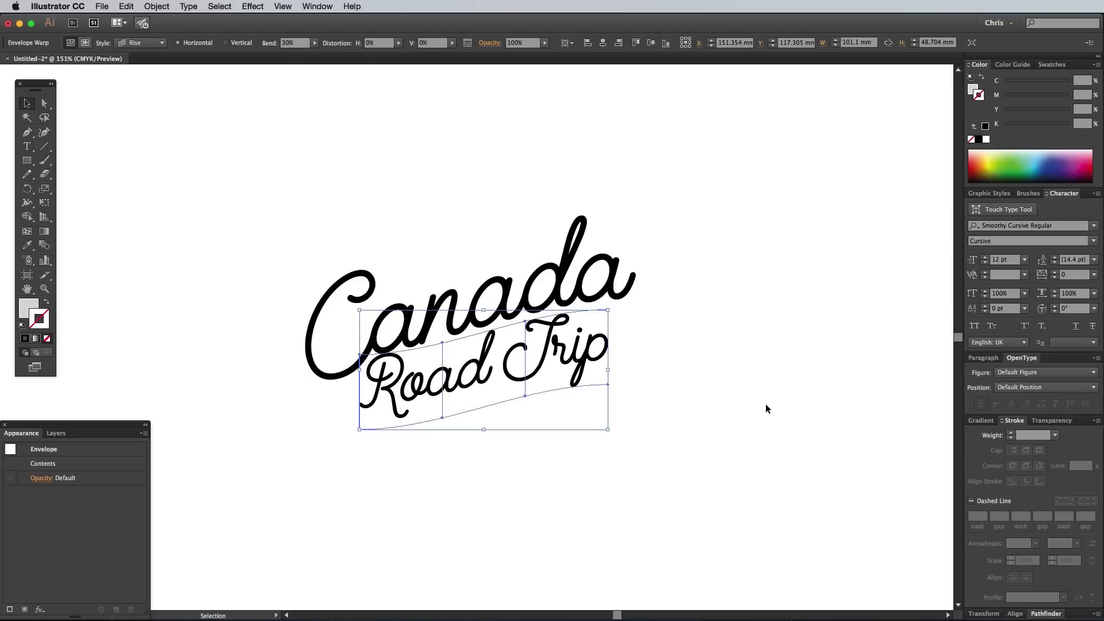
drag(607, 430, 613, 436)
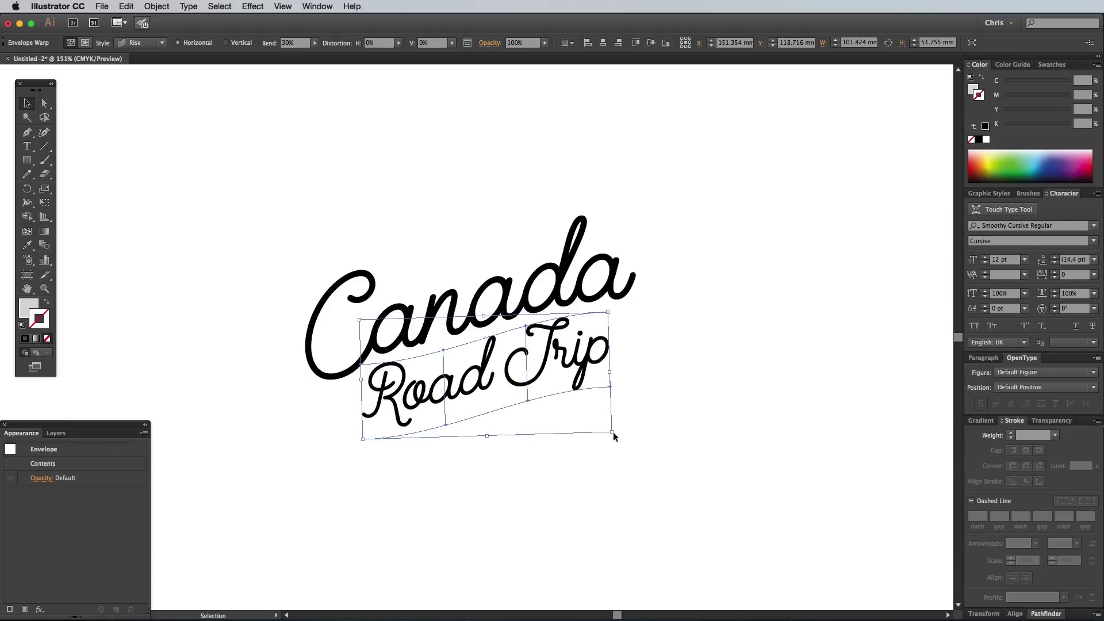
click(764, 350)
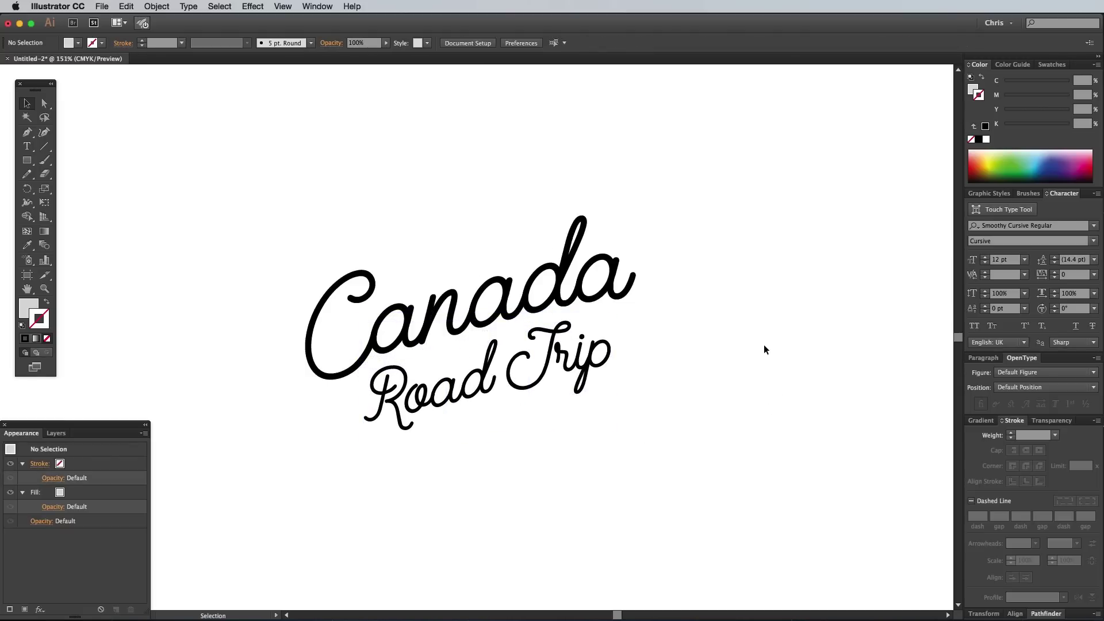
key(t)
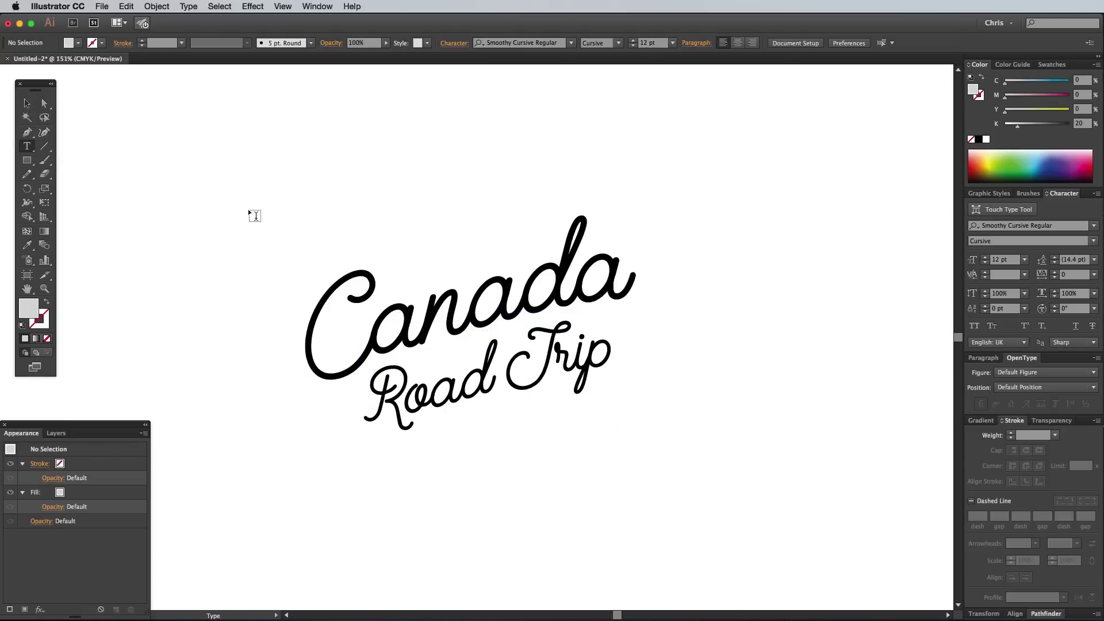
click(416, 241)
Step: Type '2016' above Canada, enlarge it, and set it in Smoothy Sans
text(2016)
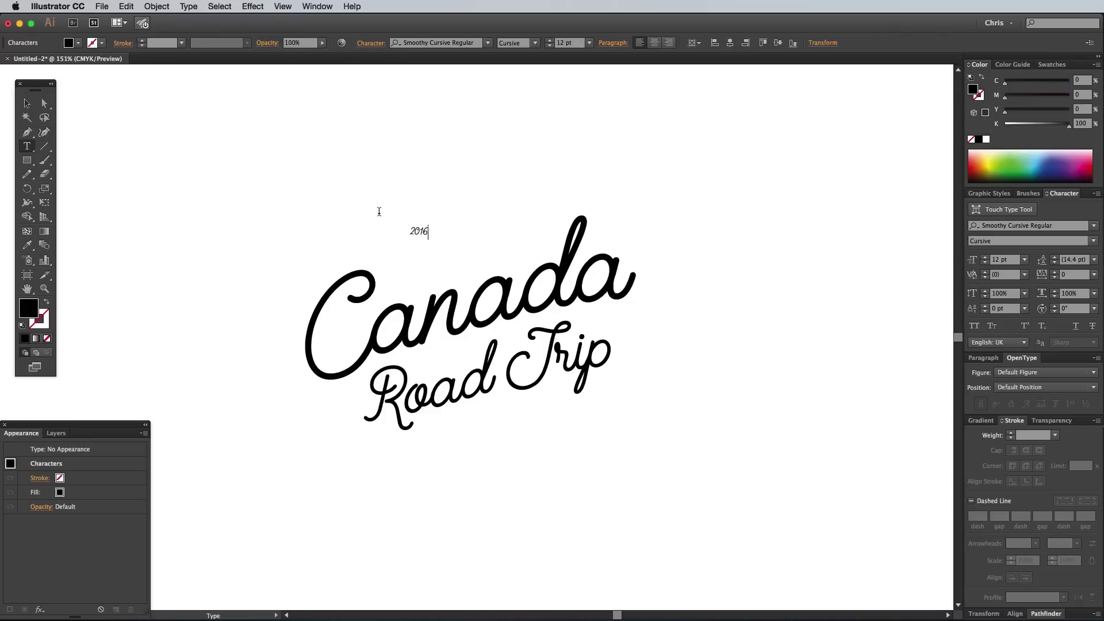
key(Escape)
drag(429, 240, 457, 264)
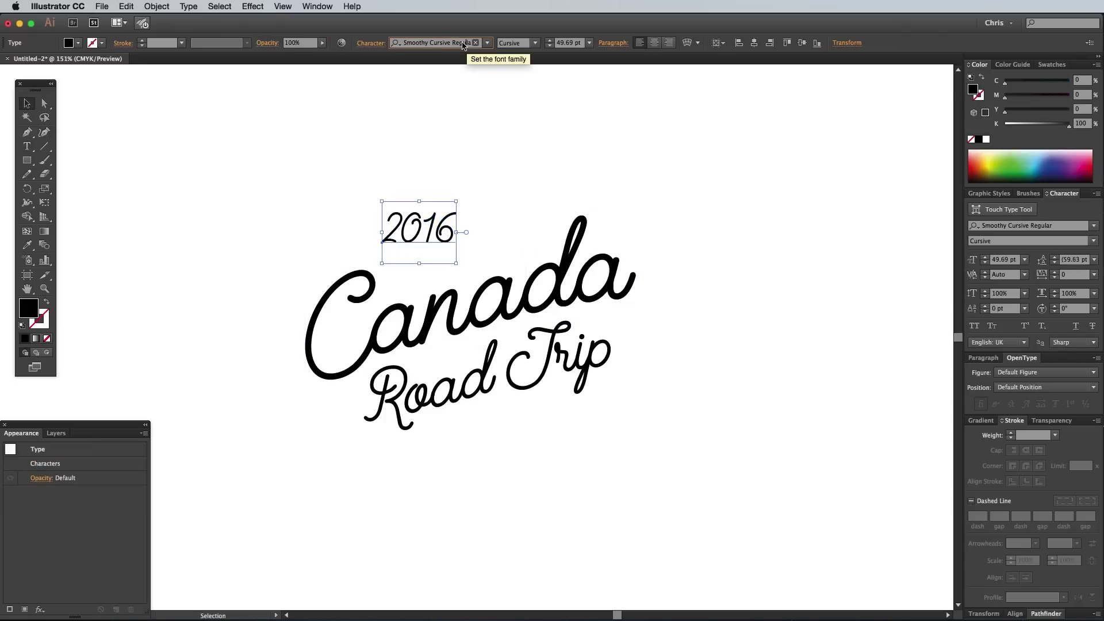
click(457, 44)
click(437, 76)
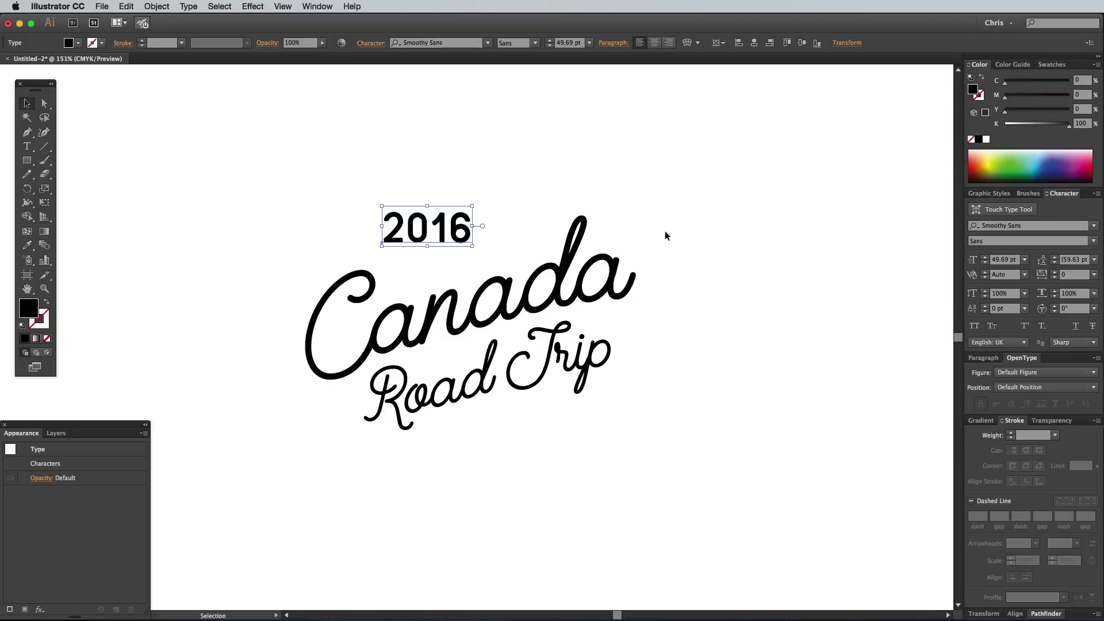
Step: Give 2016 tracking 200 and Optical kerning, then shrink it and move it closer to Canada
click(1094, 274)
click(1095, 456)
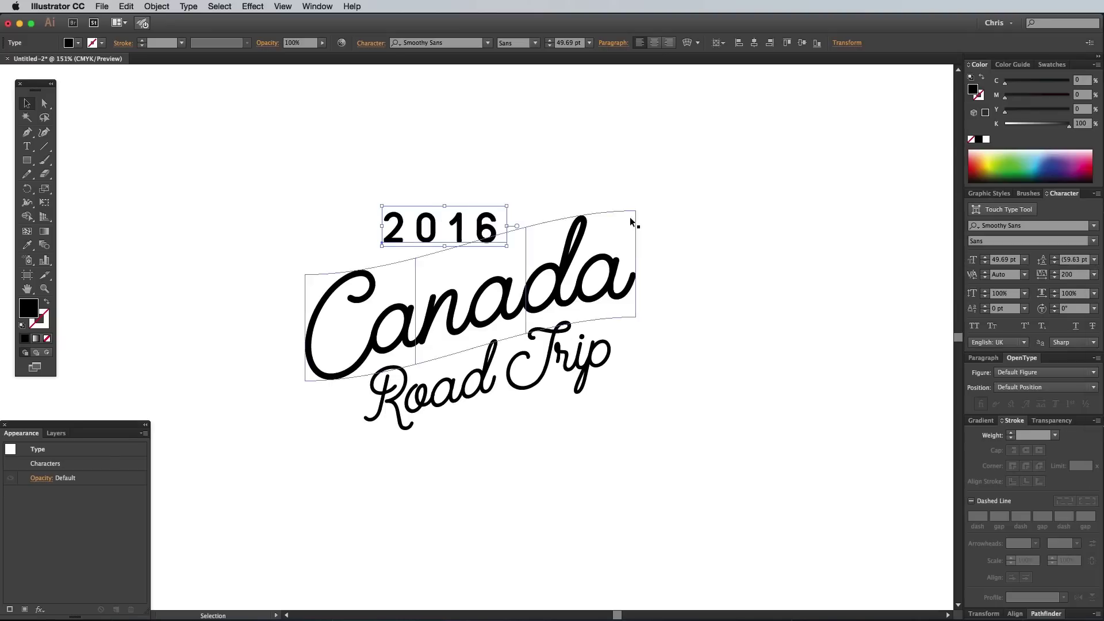
click(1025, 274)
click(1030, 287)
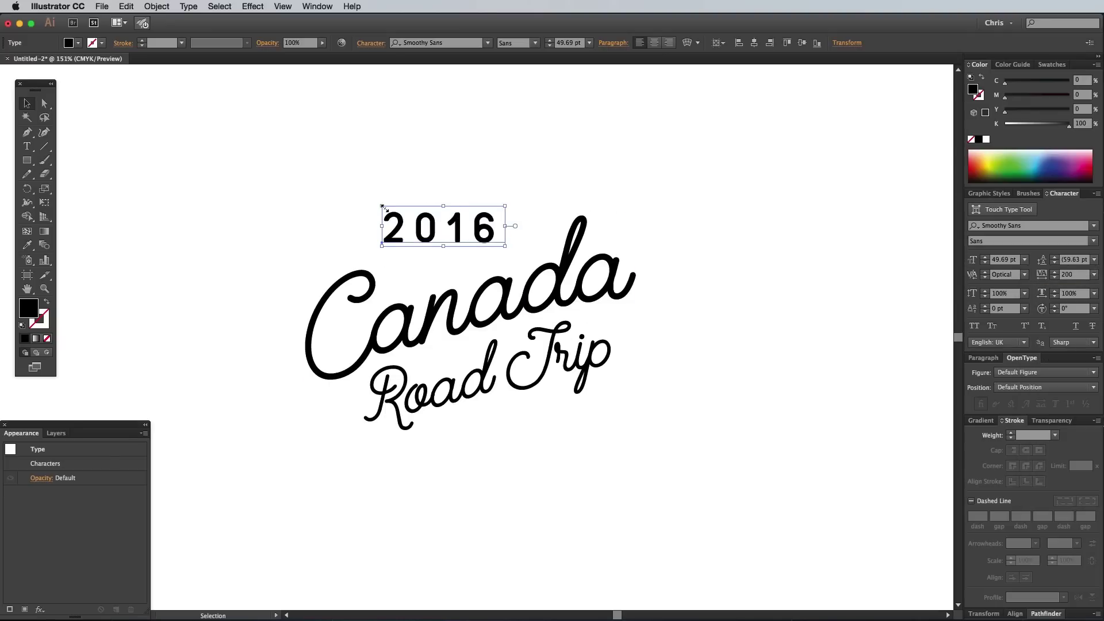
drag(382, 205, 414, 217)
drag(450, 235, 450, 256)
Step: Shear 2016 along the vertical axis by -11° with preview on
click(156, 6)
mouse_move(170, 24)
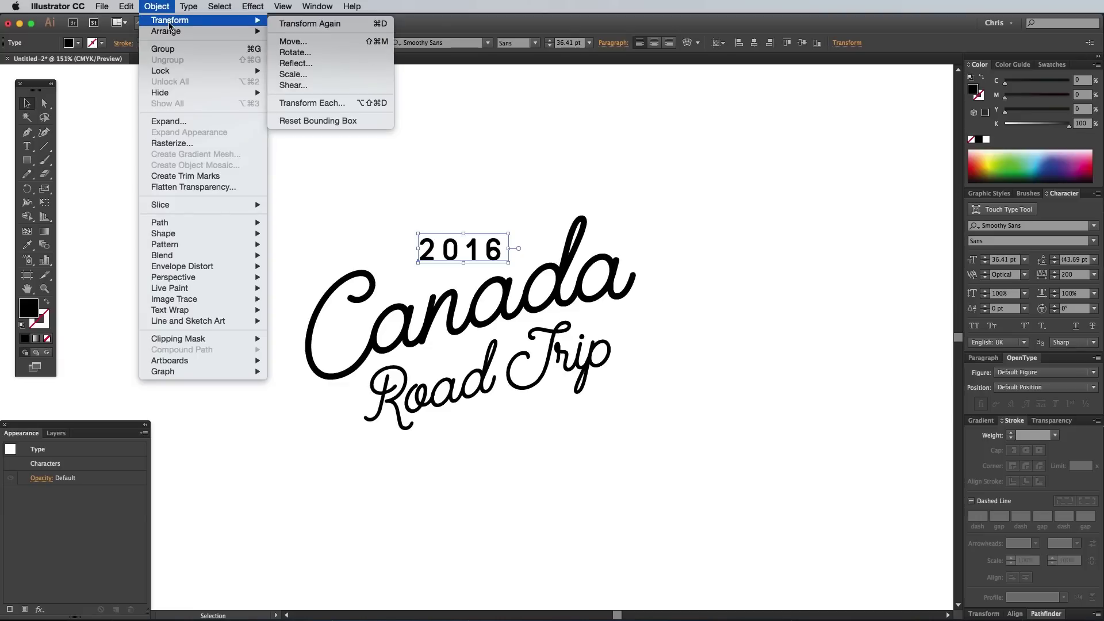
click(331, 85)
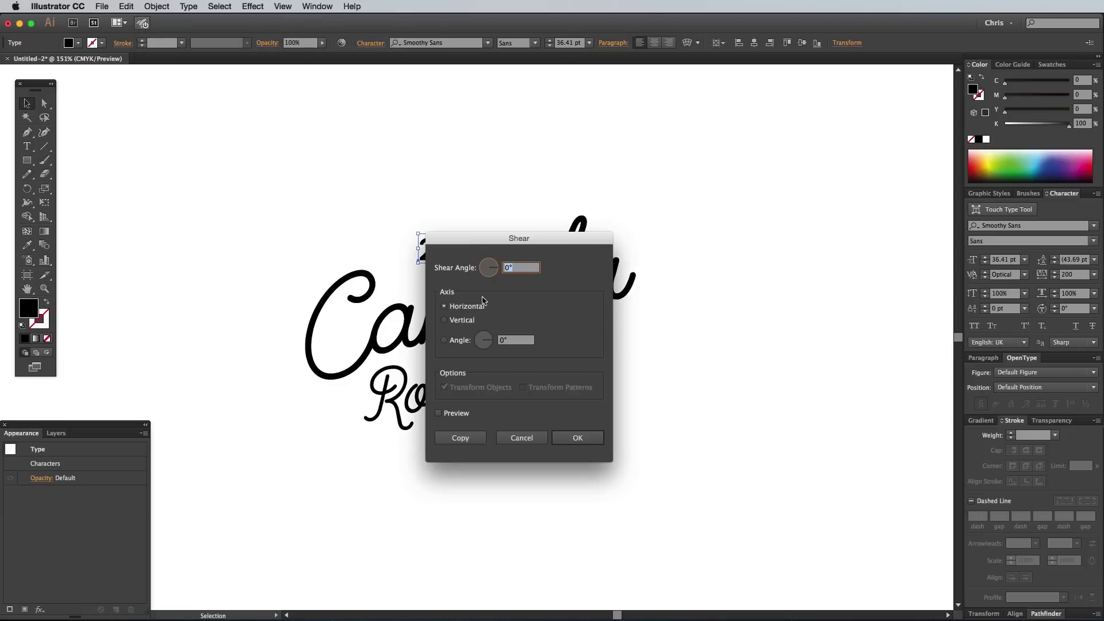
click(463, 320)
drag(463, 243, 621, 224)
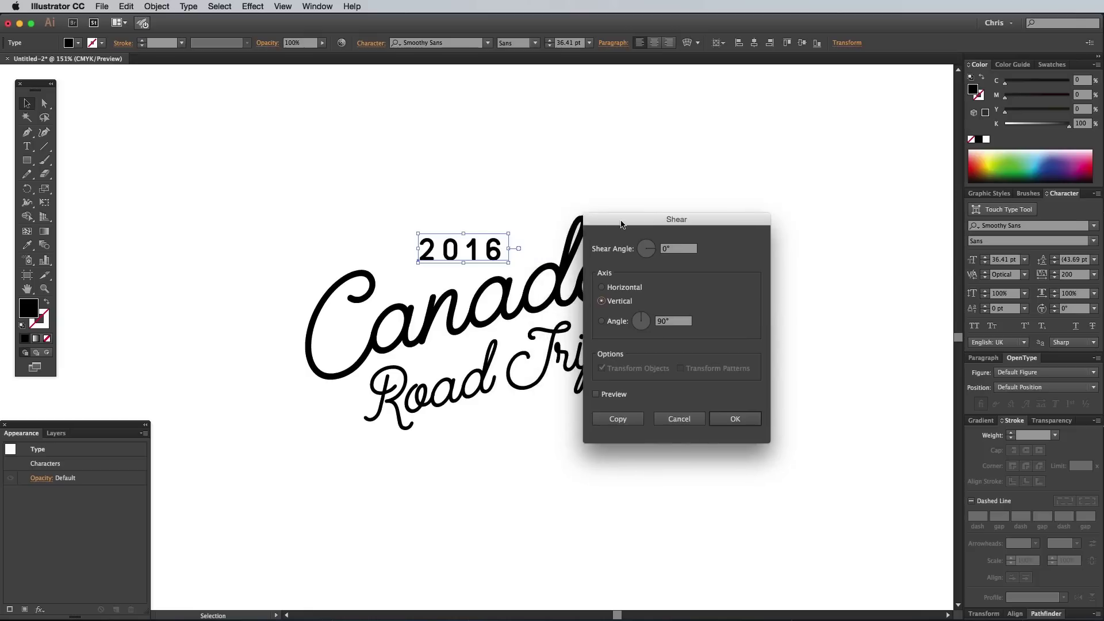
click(613, 395)
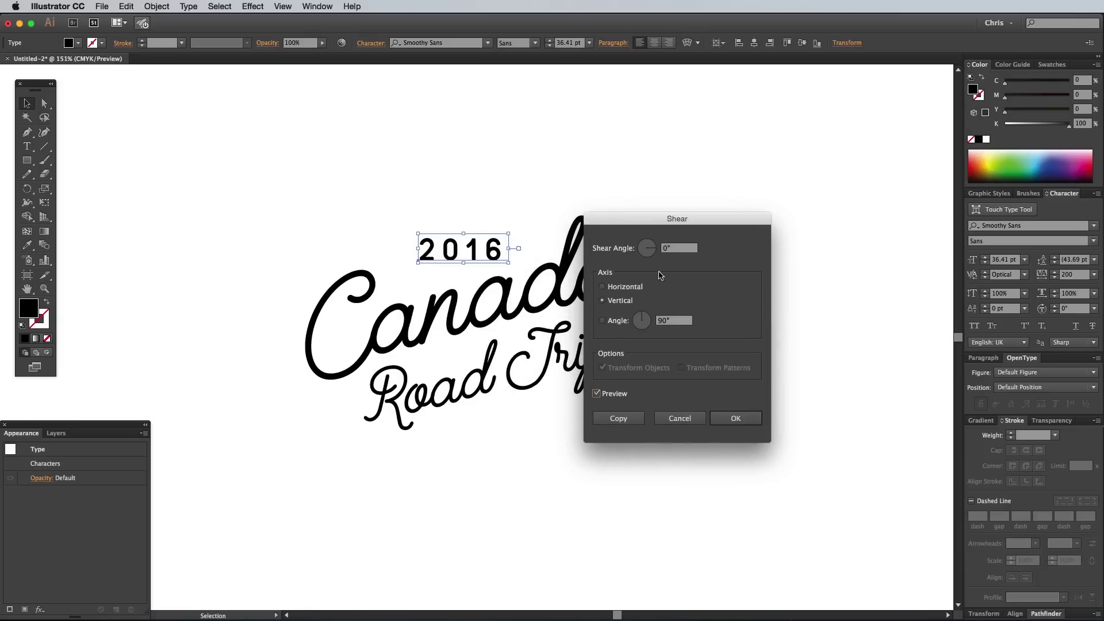
click(682, 251)
text(-11)
key(Tab)
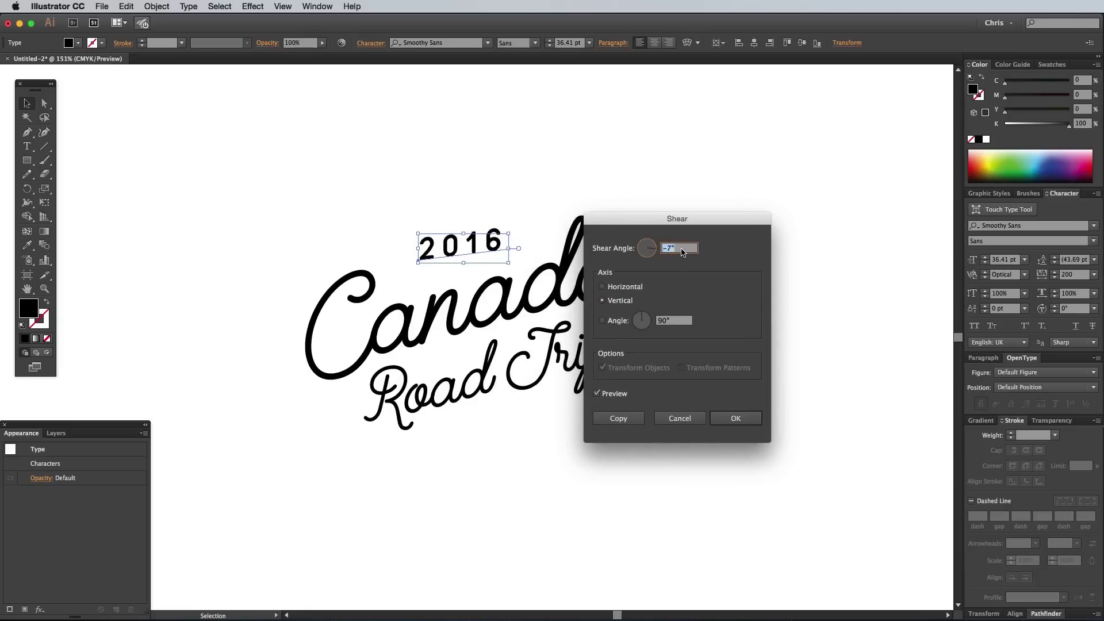
click(747, 418)
click(780, 253)
Step: Check the sheared 2016, then open Wilderness-Logos-Icons.ai from the Wilderness-Logo-Icons folder
click(465, 250)
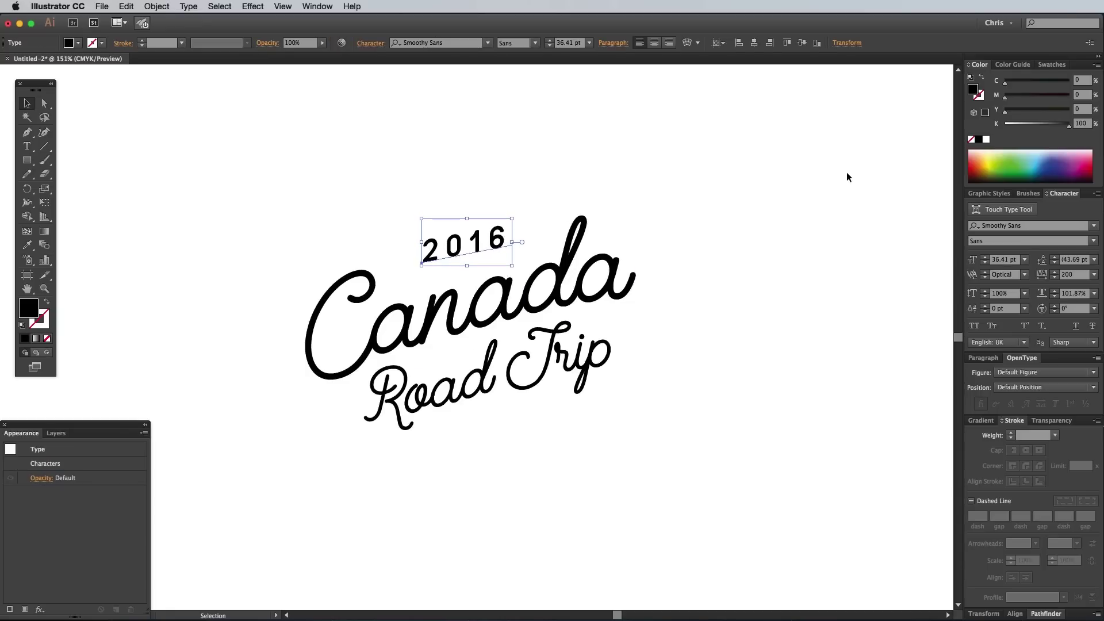
click(844, 177)
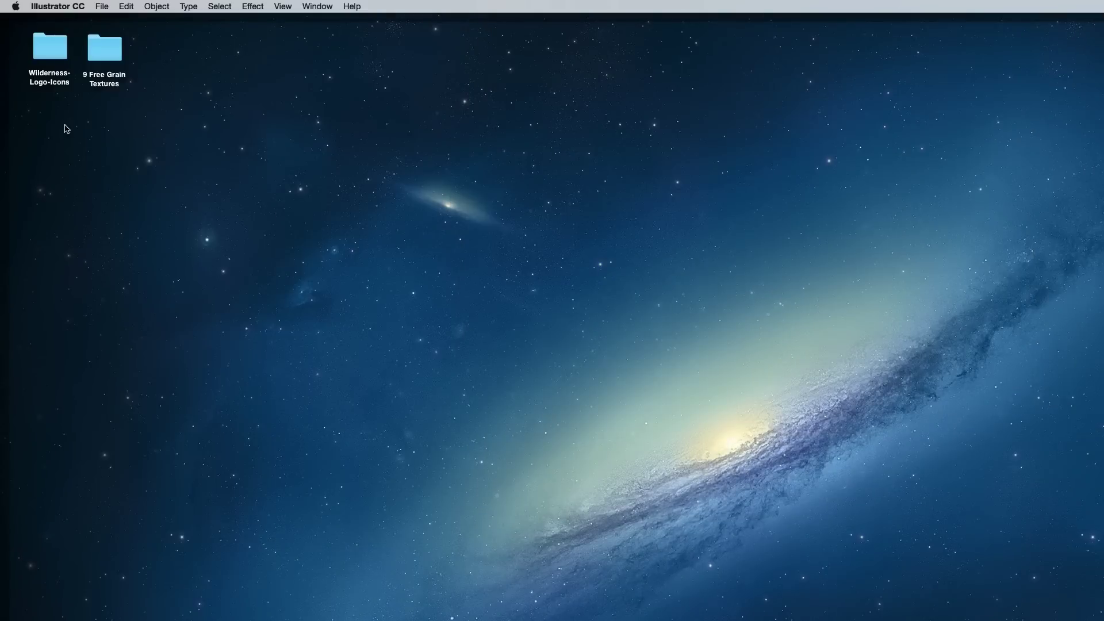
double_click(51, 53)
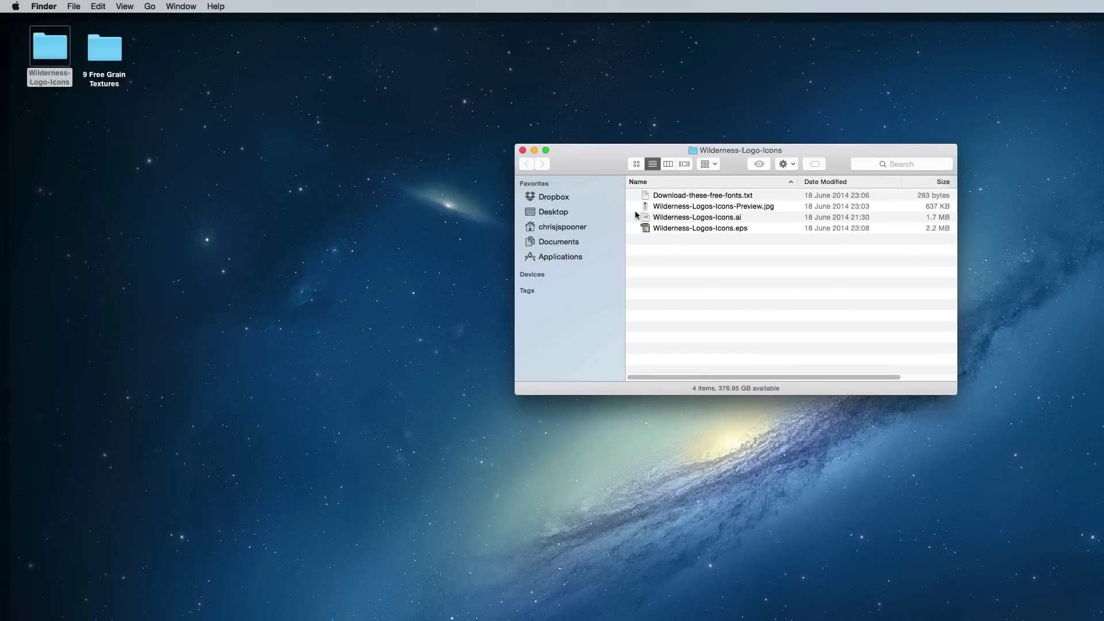
double_click(696, 217)
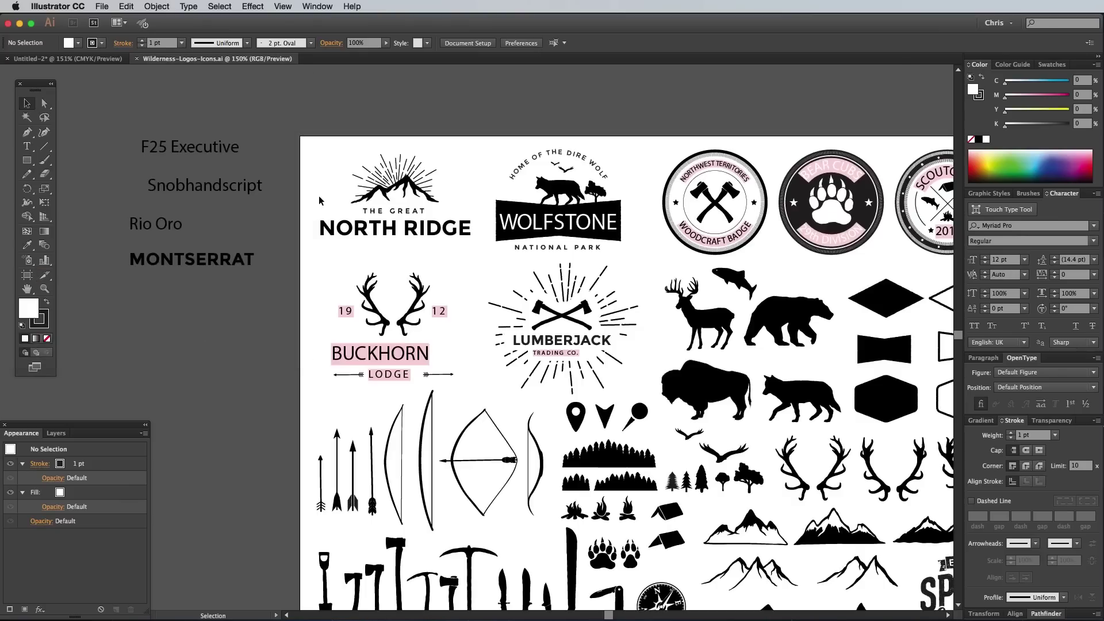
Step: Ungroup the North Ridge logo and select its sunburst-and-mountain artwork
click(393, 187)
right_click(395, 187)
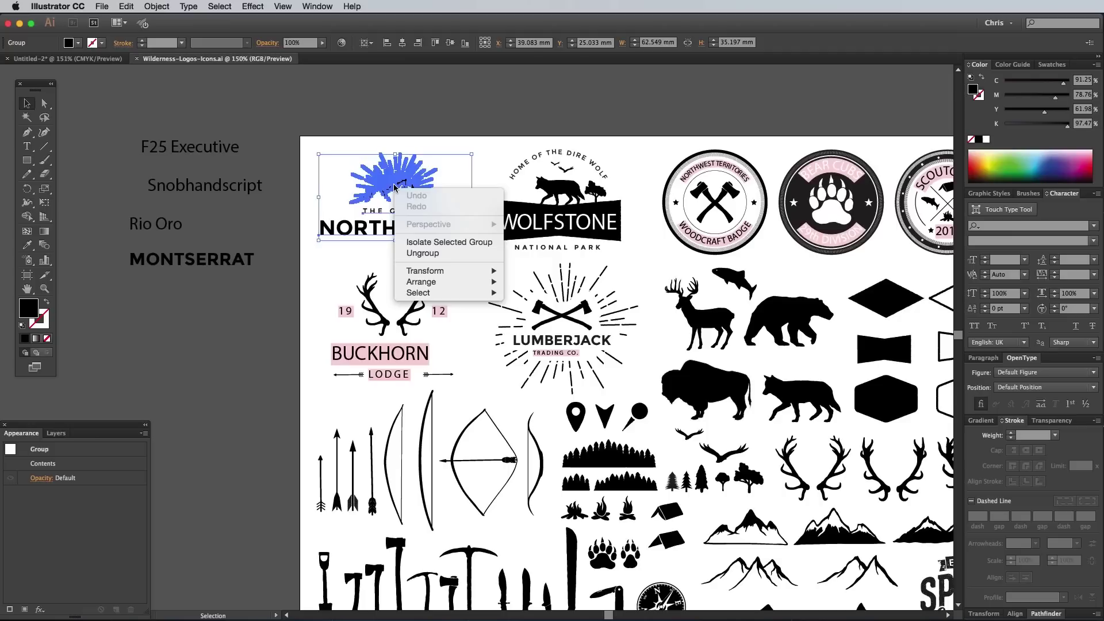
click(428, 253)
click(401, 103)
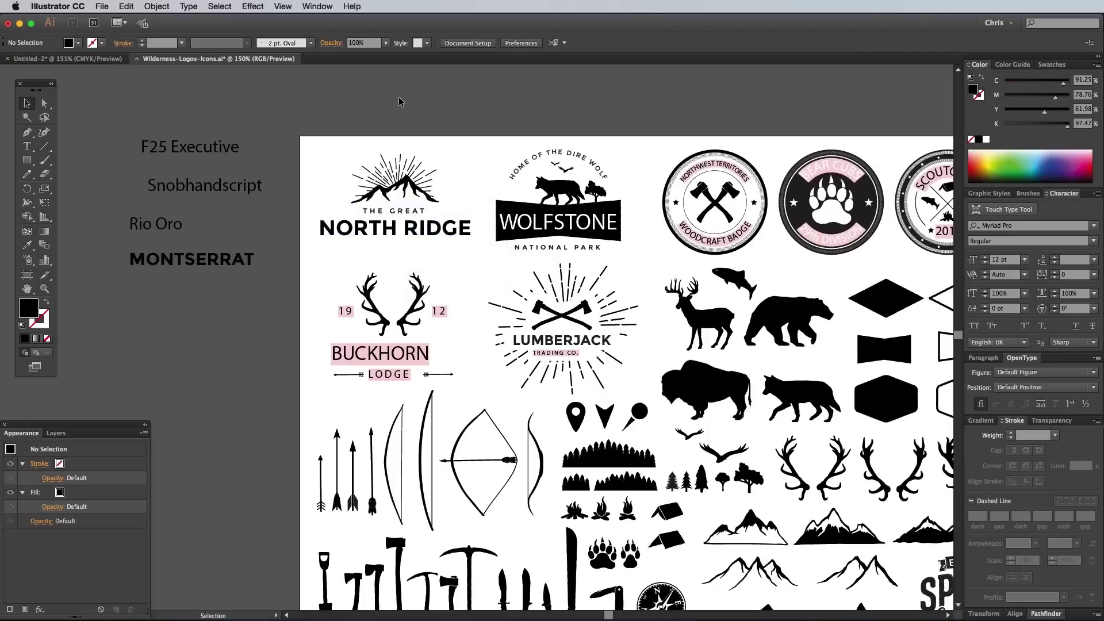
click(394, 183)
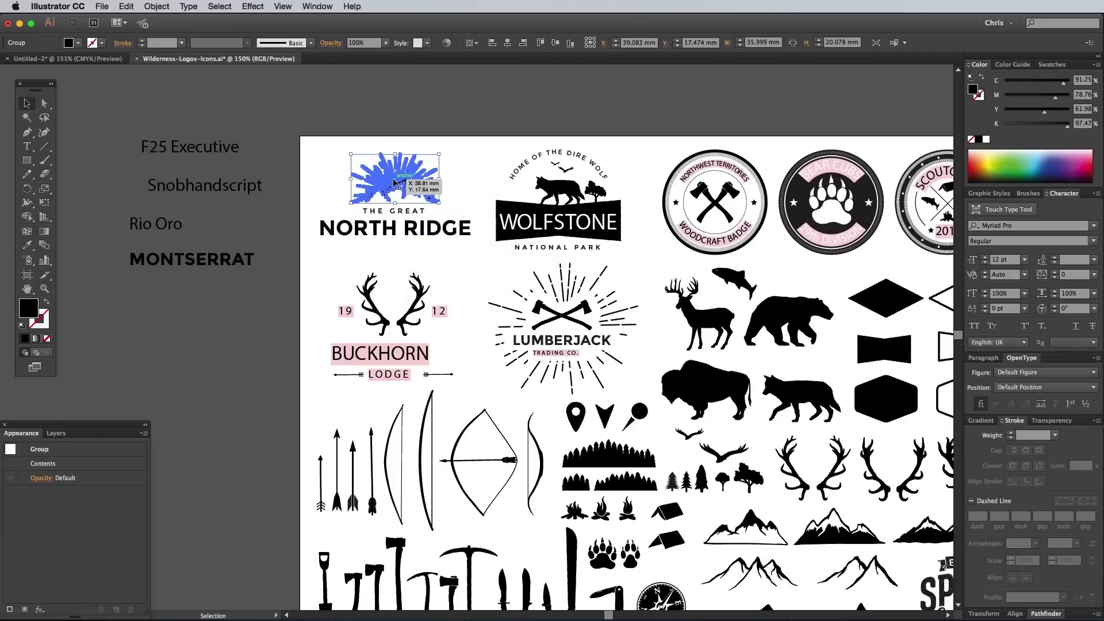
Step: Paste the sunburst into the Canada Road Trip badge, enlarged above 2016
click(94, 60)
key(ctrl+v)
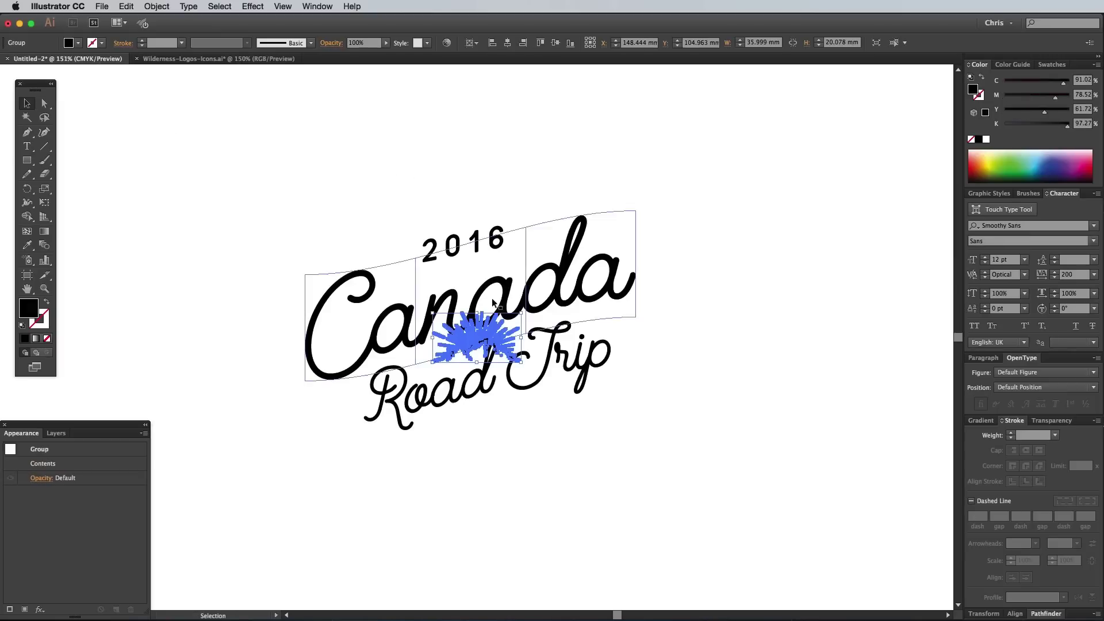
drag(477, 336, 543, 104)
drag(364, 138, 341, 132)
click(687, 189)
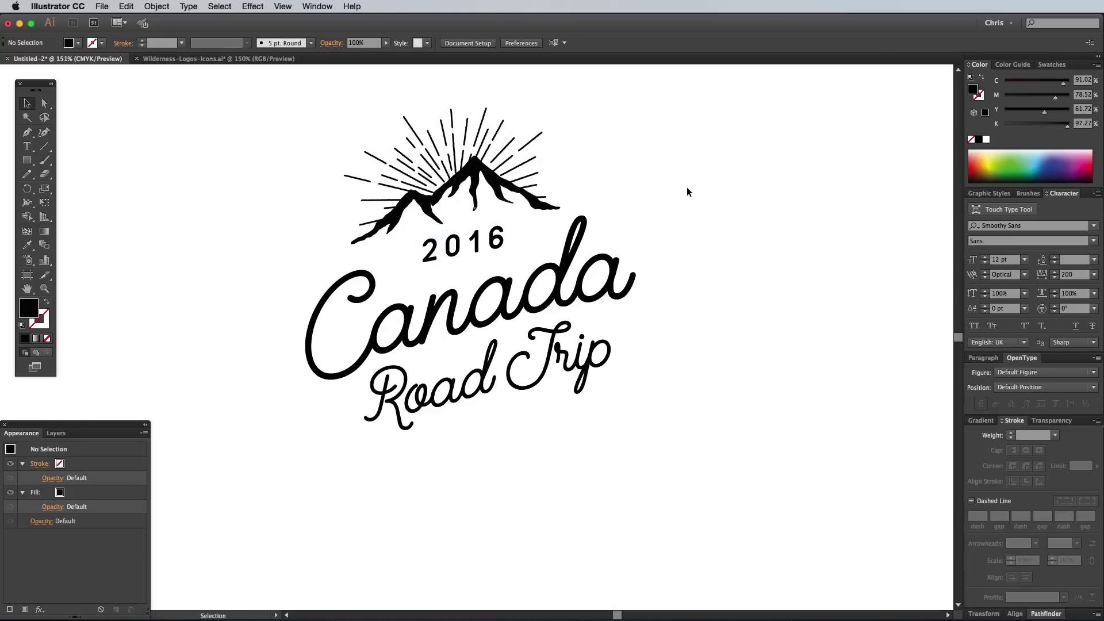
Step: Paste the bear silhouette below Road Trip, enlarged and level, then view at 100%
click(167, 59)
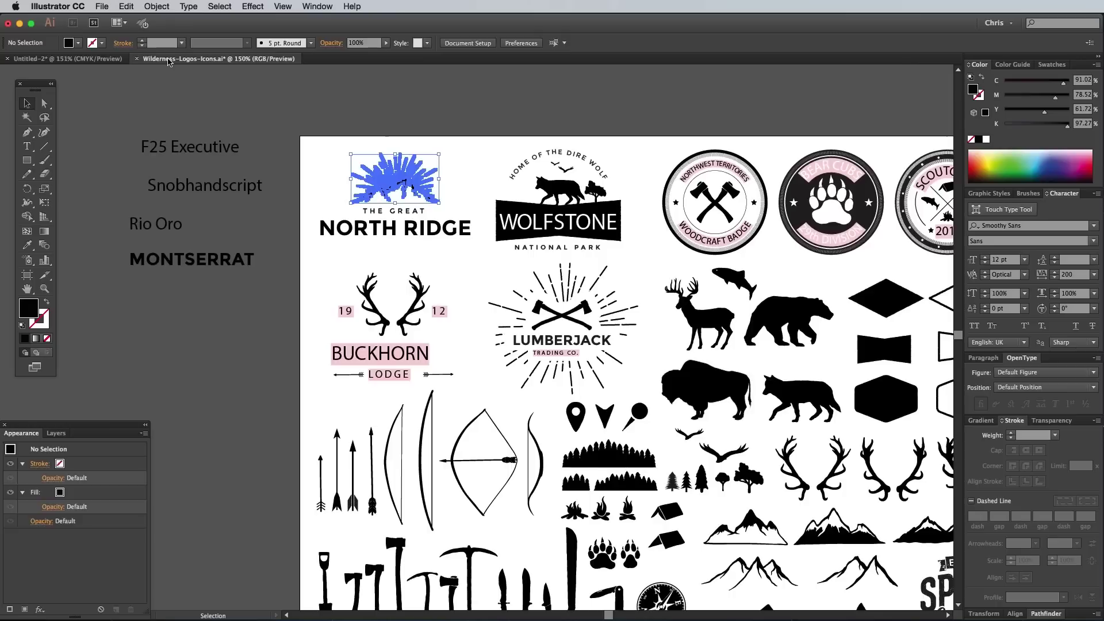
click(778, 321)
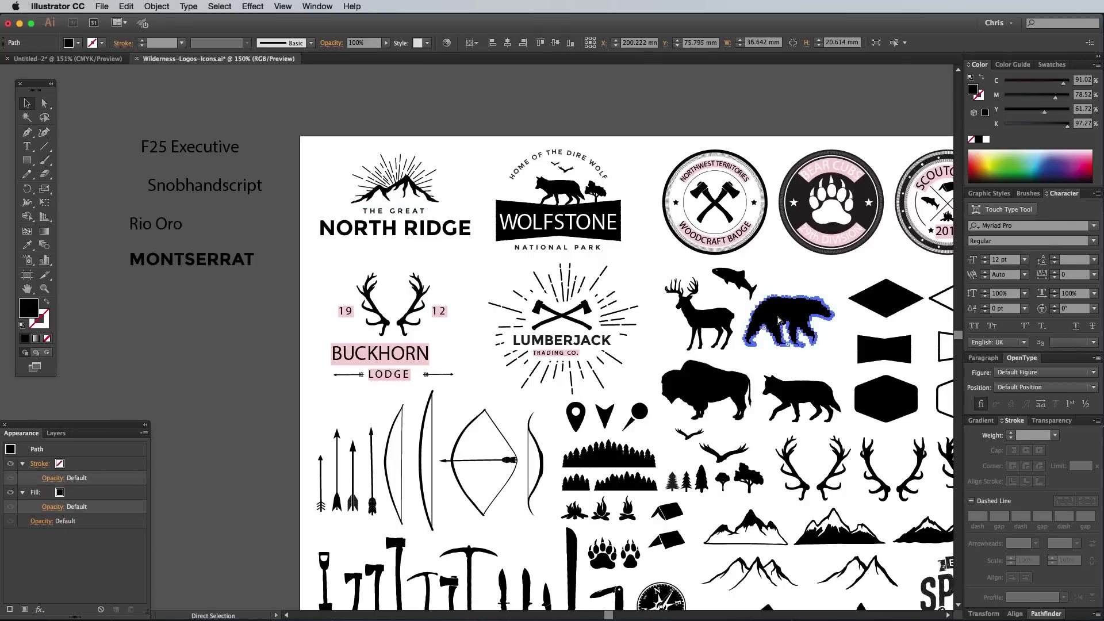
click(97, 59)
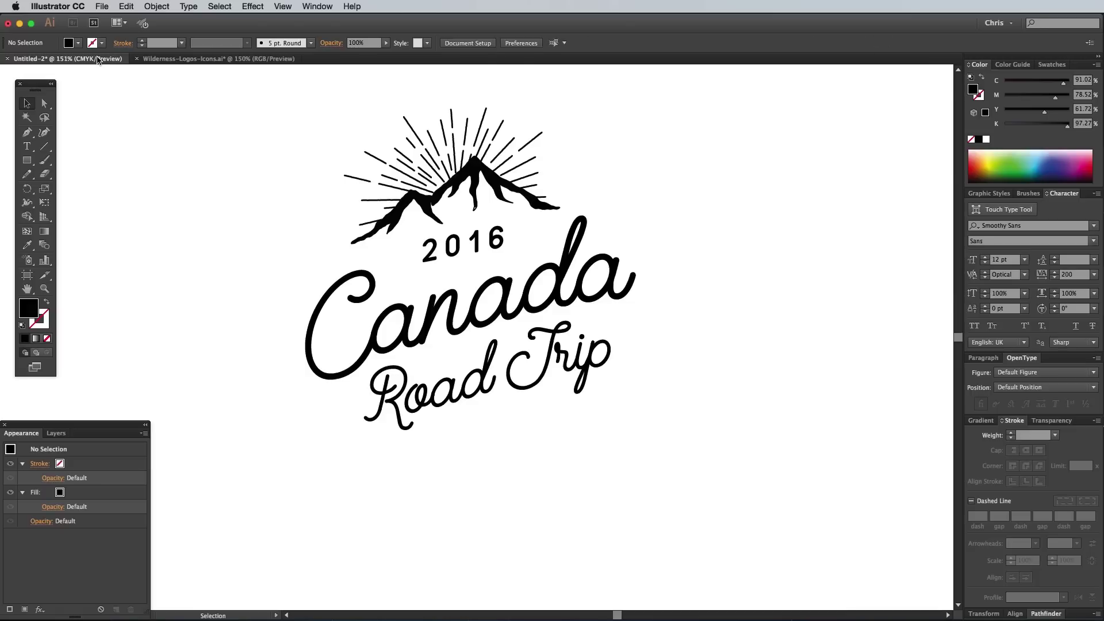
key(super+v)
drag(477, 336, 507, 469)
drag(551, 444, 597, 417)
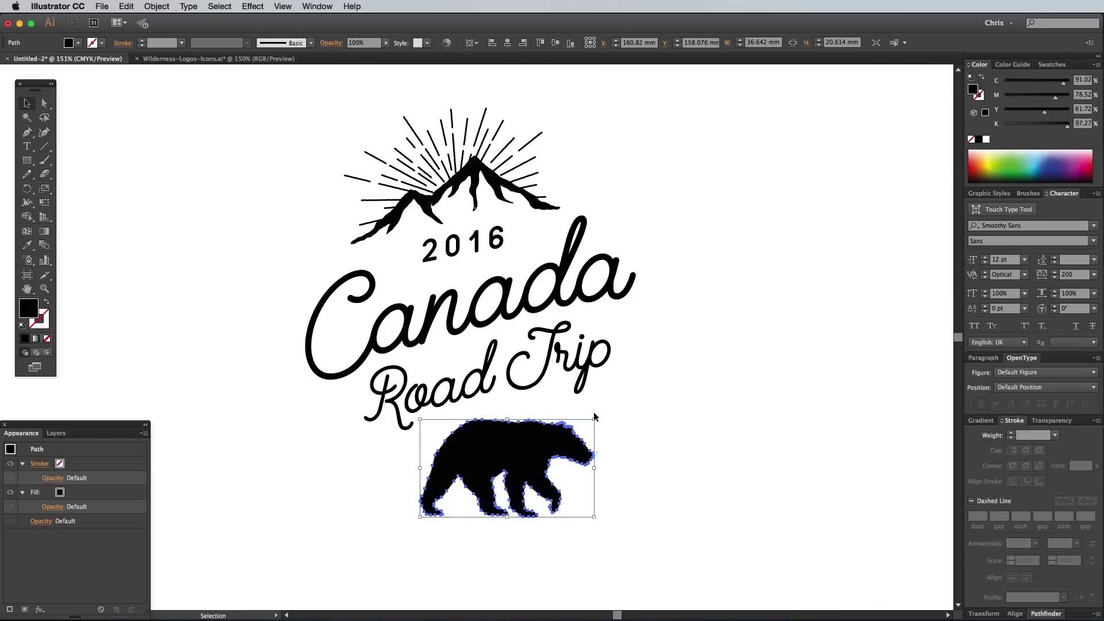
drag(601, 524, 624, 518)
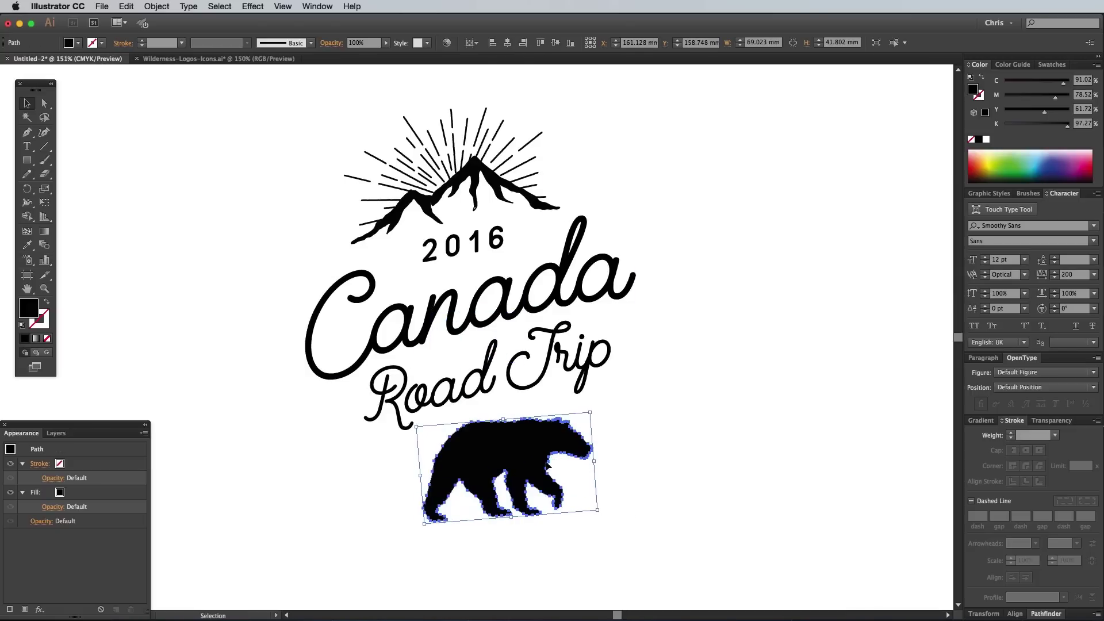
key(super+z)
click(685, 429)
scroll(686, 430, up, 2)
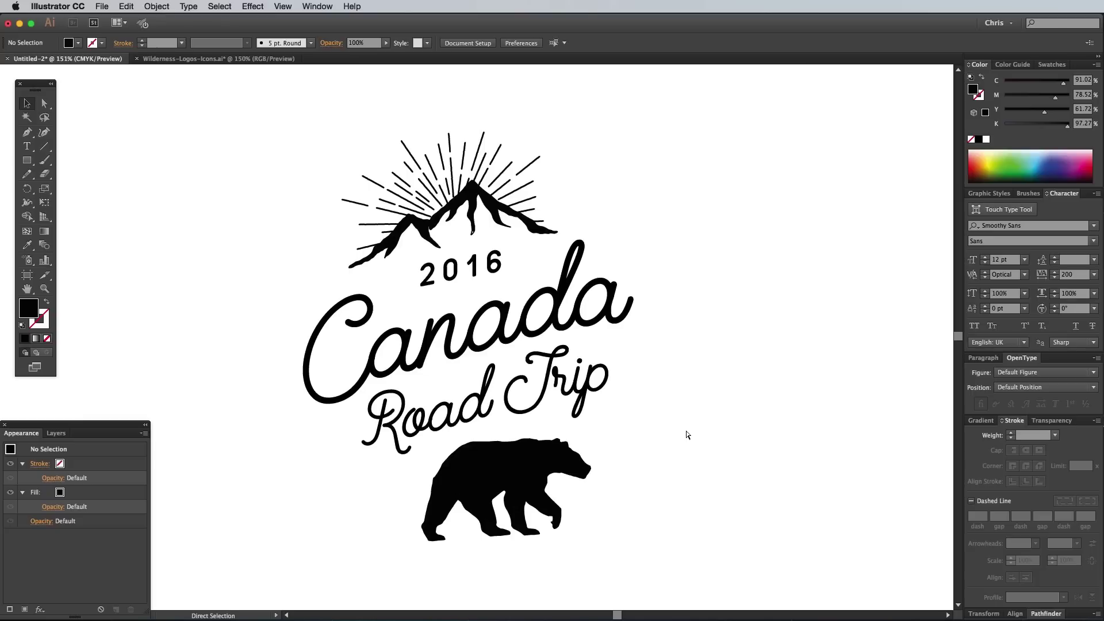
key(super+1)
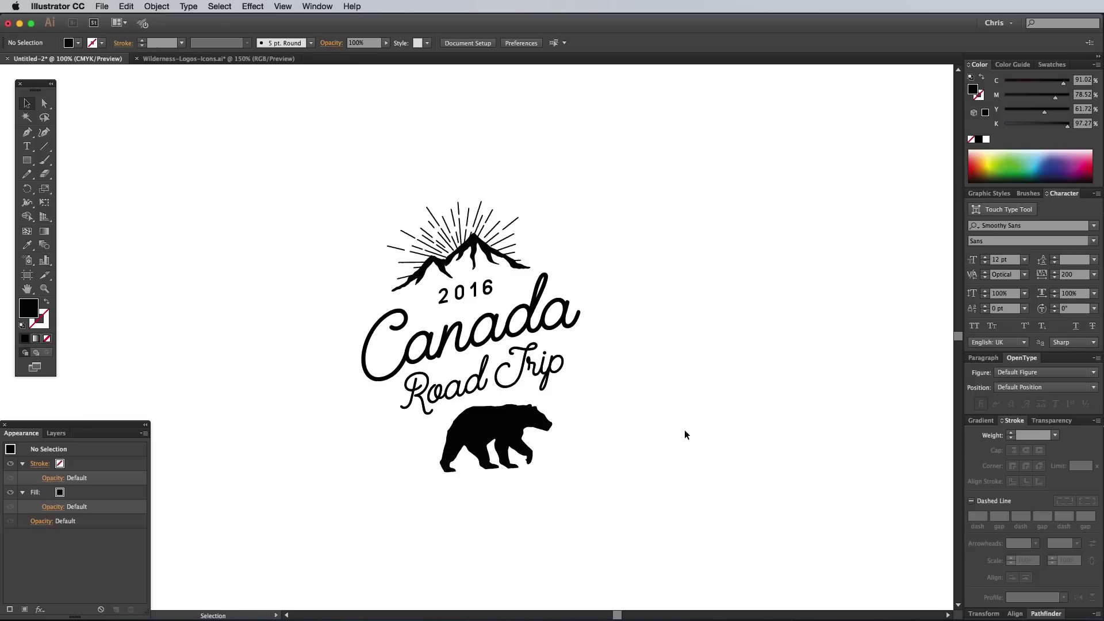
Step: Draw a 154.516 mm circle out from the logo centre with no fill
click(30, 162)
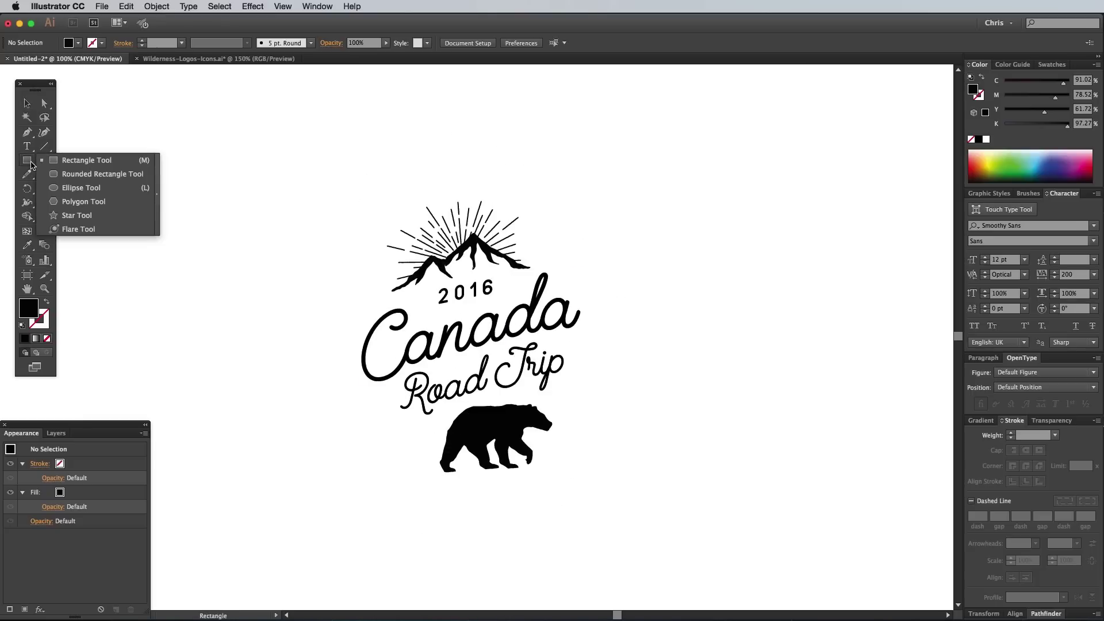
click(72, 187)
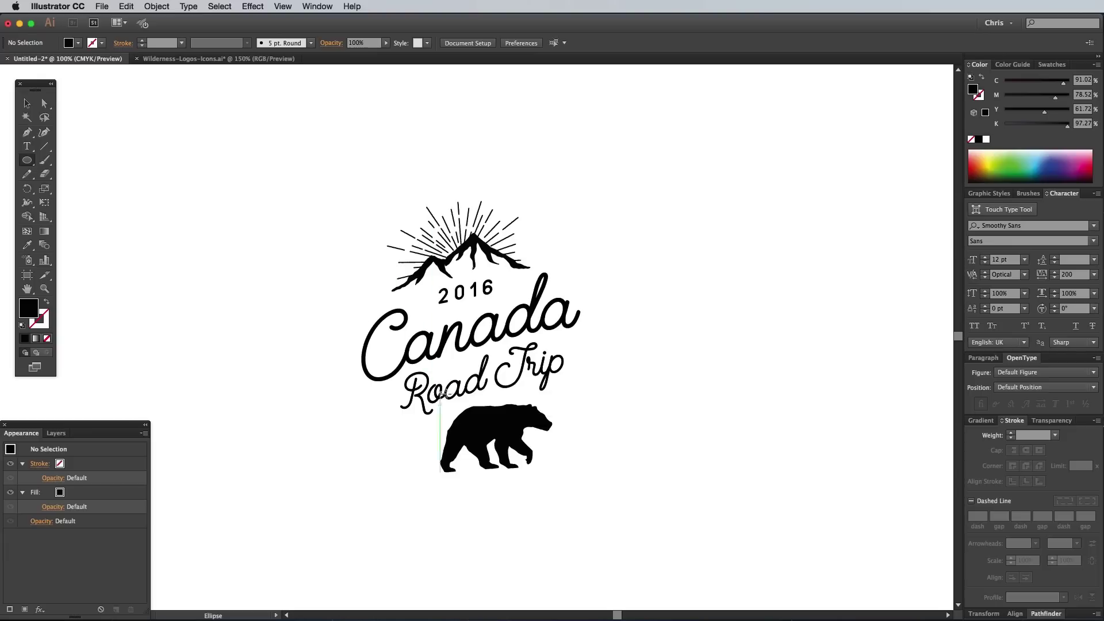
drag(478, 368, 347, 262)
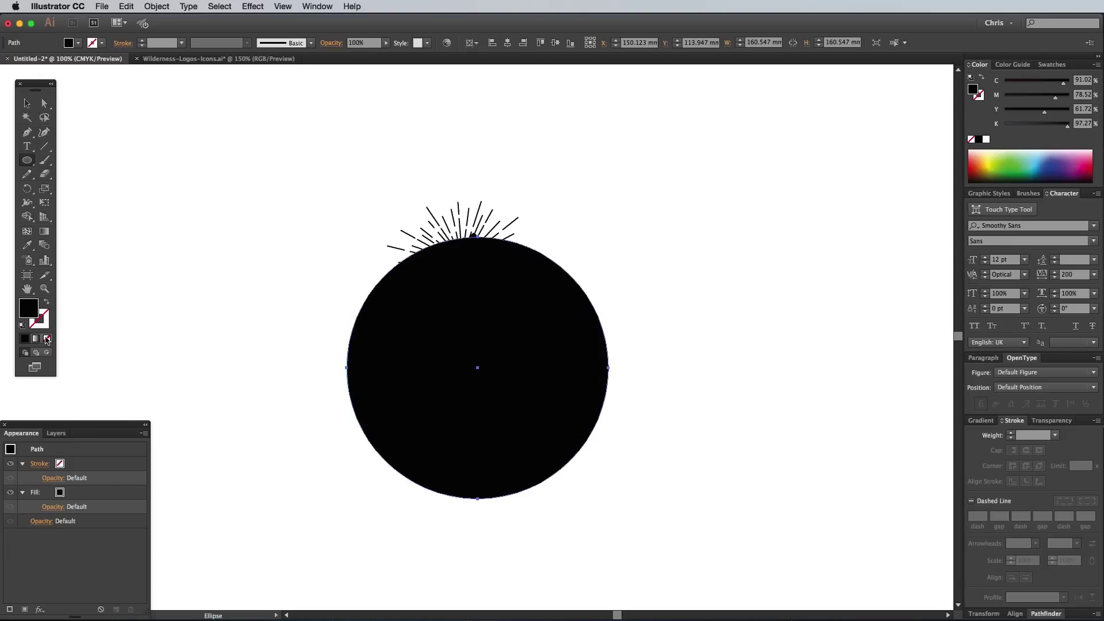
click(47, 339)
click(26, 104)
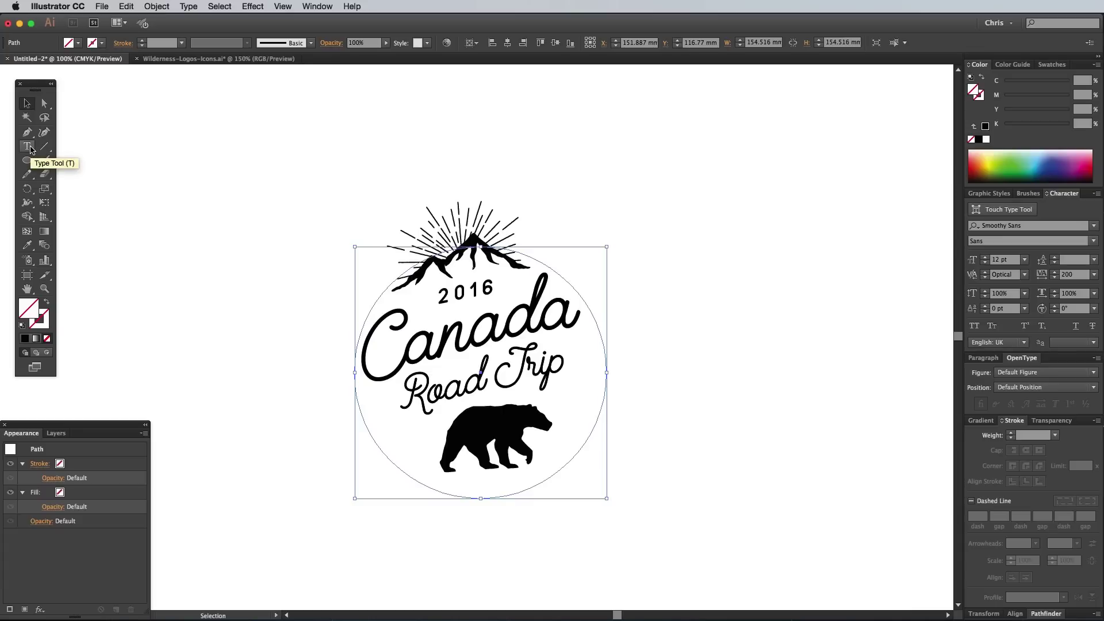
drag(30, 148, 91, 171)
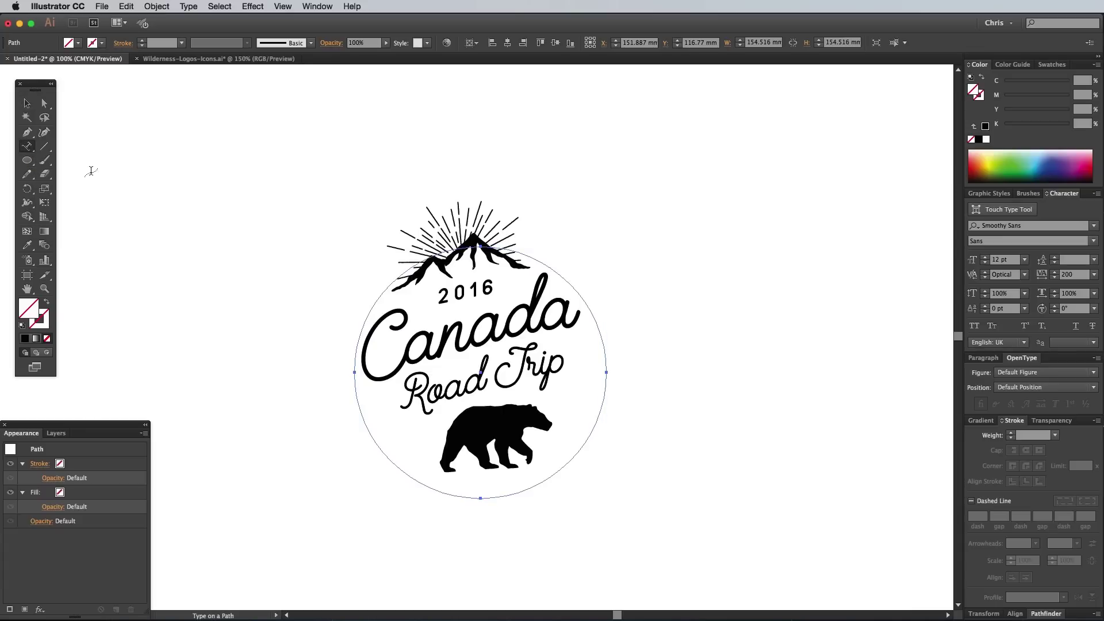
Step: Run the tagline text along the circle and slide it to sit along the bottom arc
click(357, 391)
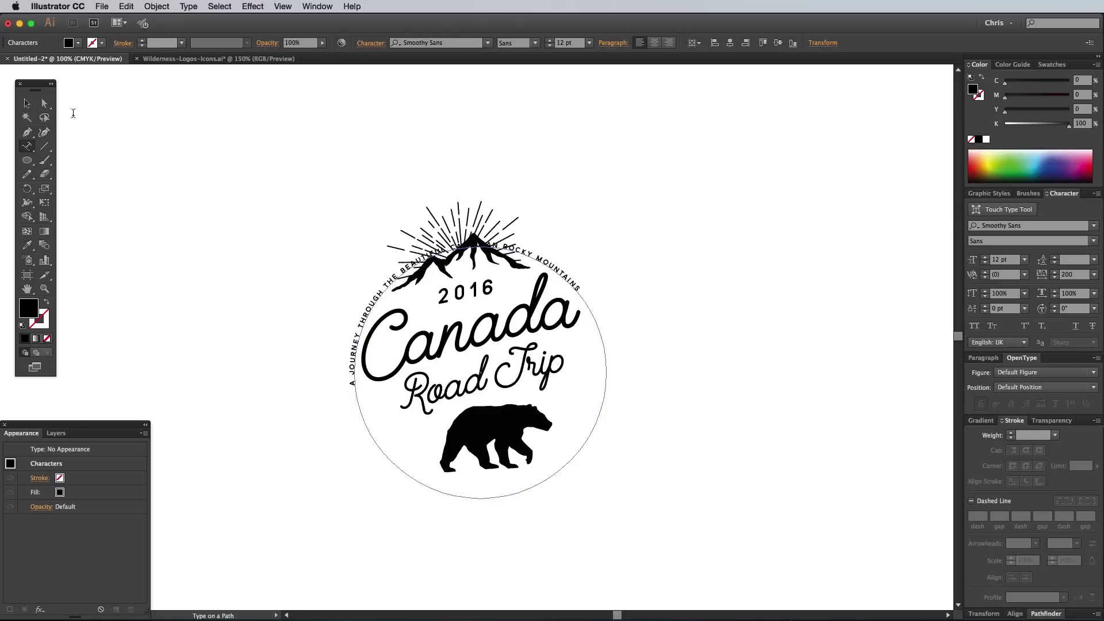
click(44, 103)
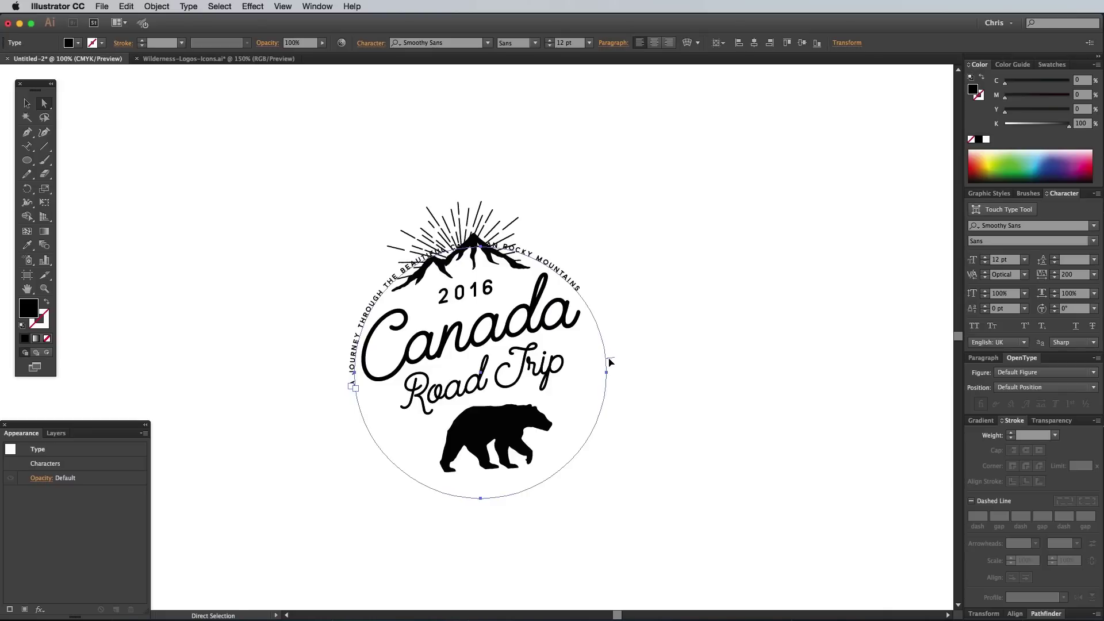
drag(611, 362, 368, 424)
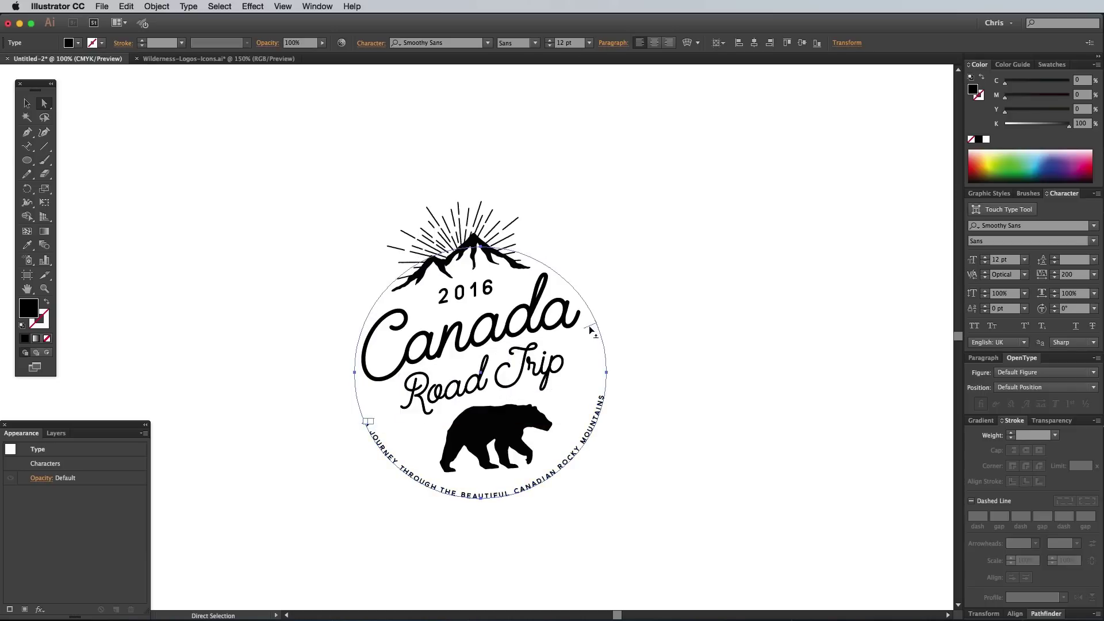
mouse_move(588, 326)
mouse_down()
mouse_move(610, 362)
mouse_move(588, 326)
mouse_up()
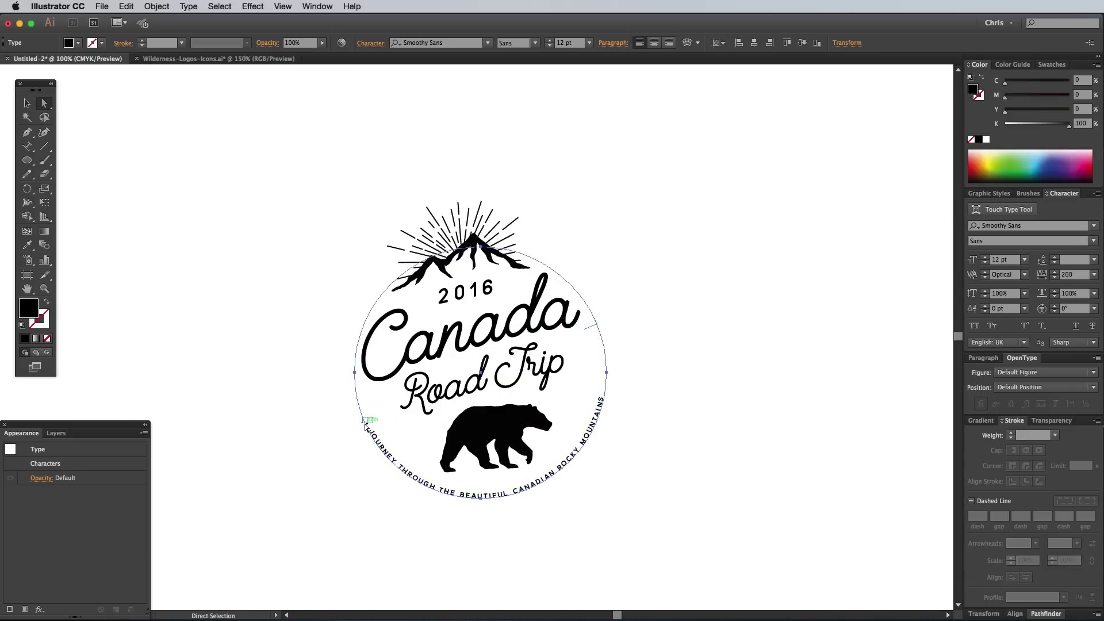
drag(508, 489, 541, 483)
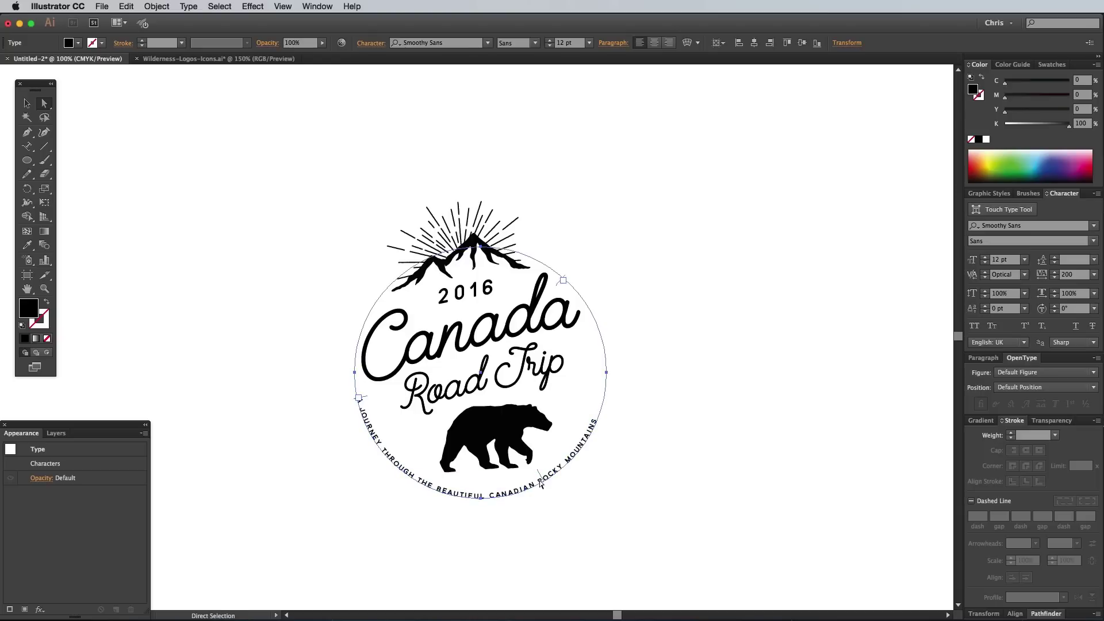
Step: Set the curved tagline's tracking to 75
triple_click(407, 472)
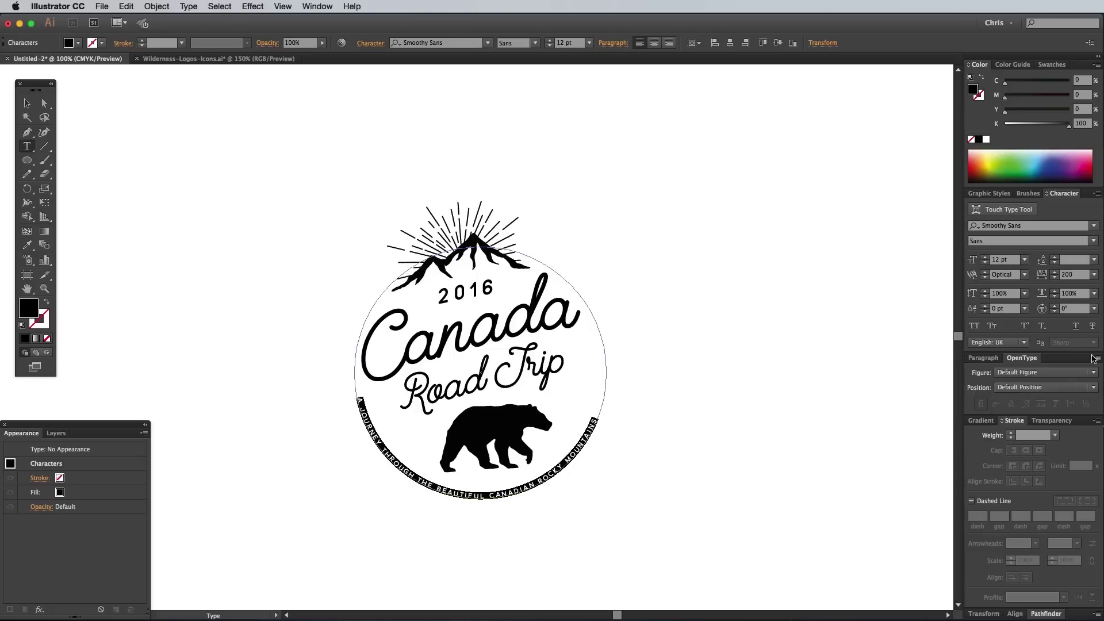
click(1094, 274)
click(1095, 436)
Step: Enlarge the circular text to 15 pt and set Beautiful in Smoothy Cursive Regular at 23 pt
click(986, 260)
click(986, 260)
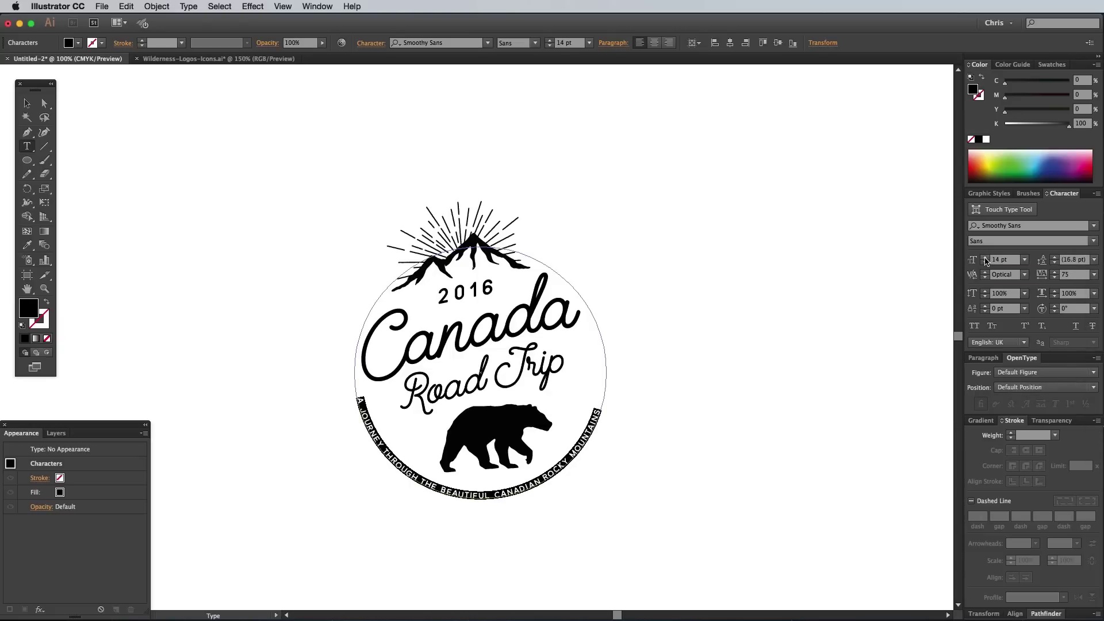
click(985, 257)
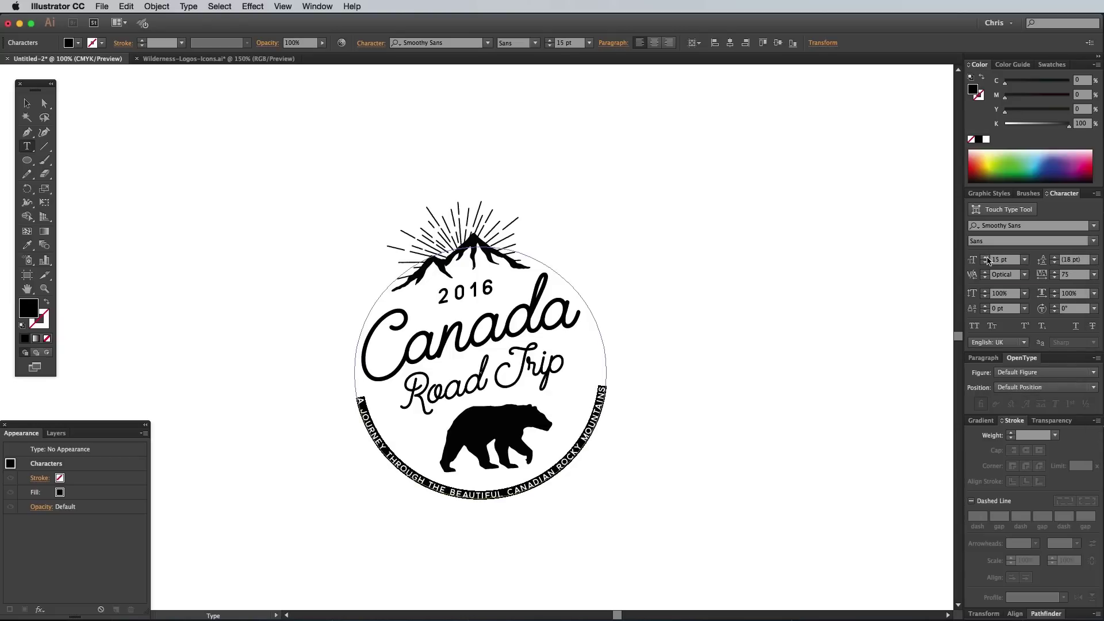
double_click(473, 493)
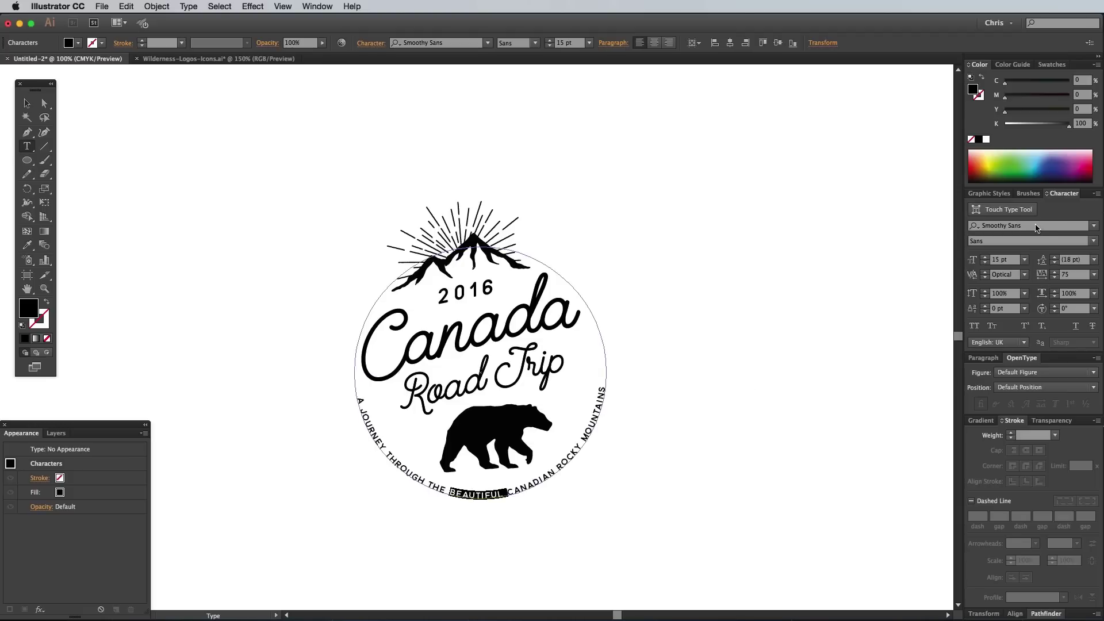
click(1094, 226)
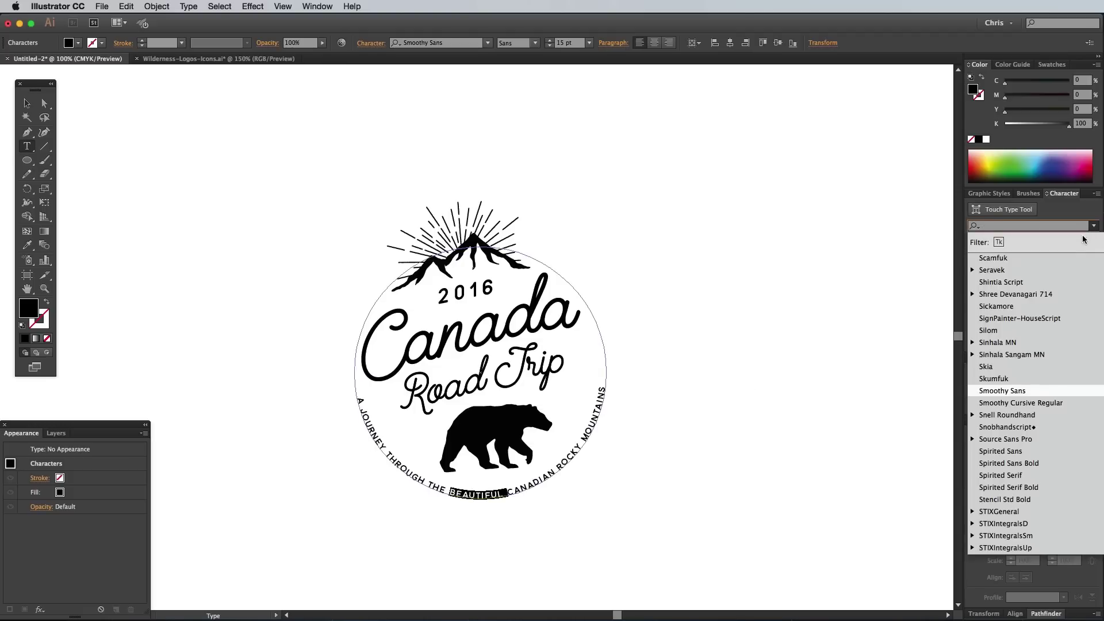
click(1009, 402)
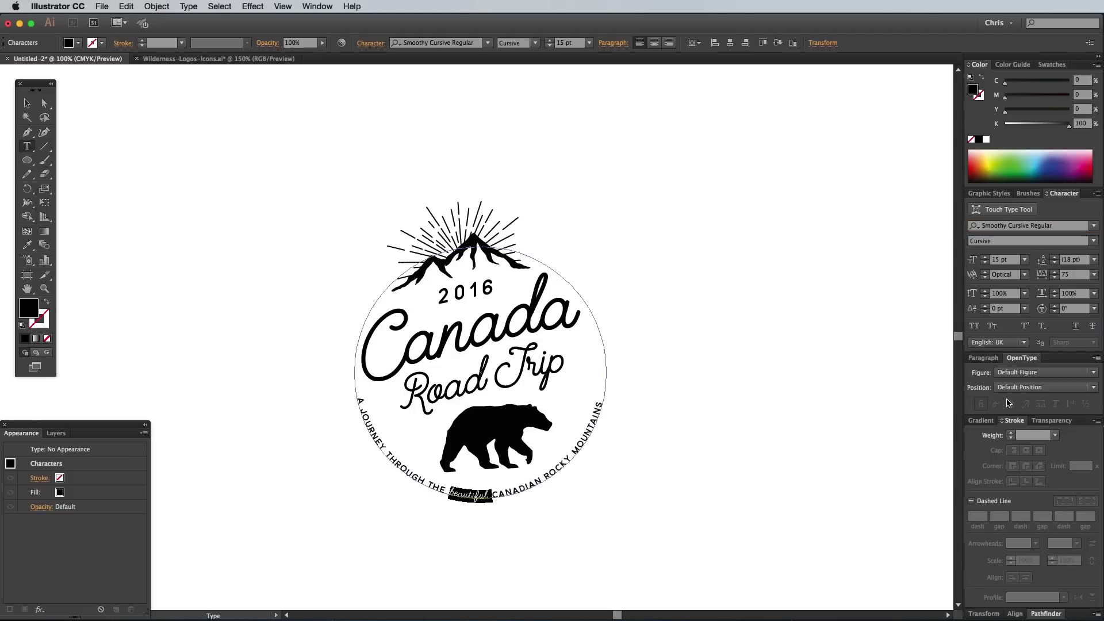
click(985, 257)
Step: Give Beautiful tracking 0 and a 1 pt black stroke
click(469, 490)
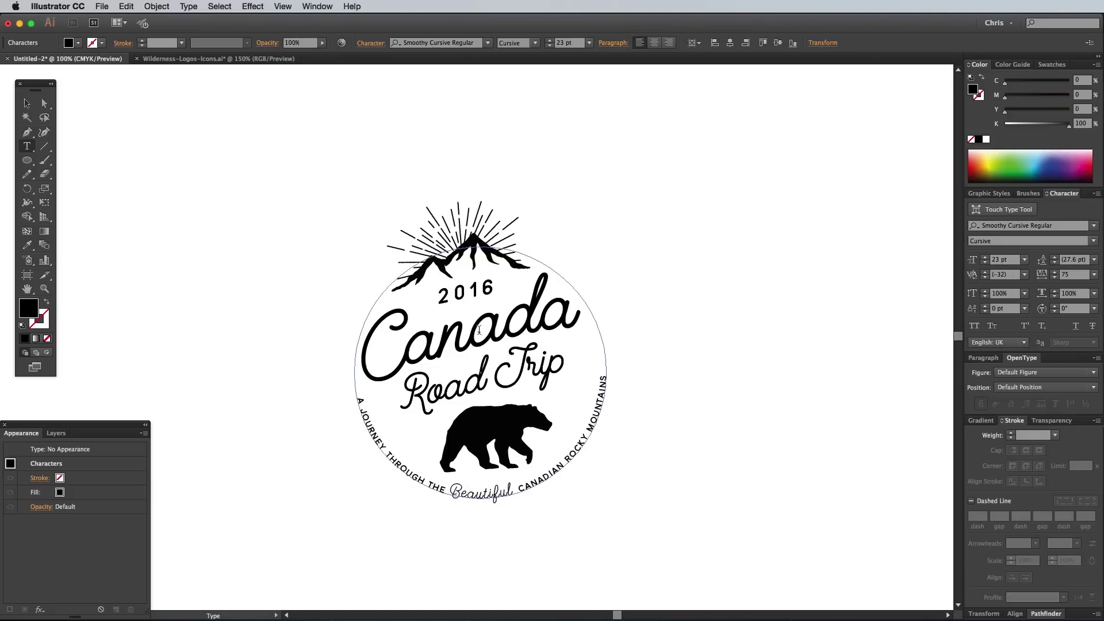
key(super+a)
click(1094, 274)
click(1092, 362)
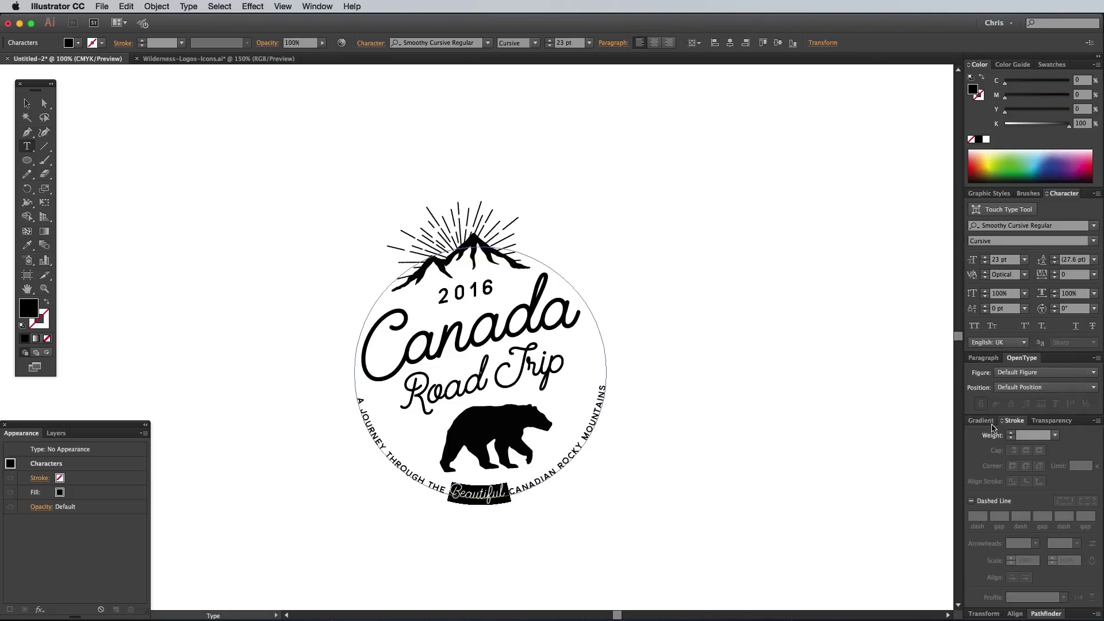
click(1012, 435)
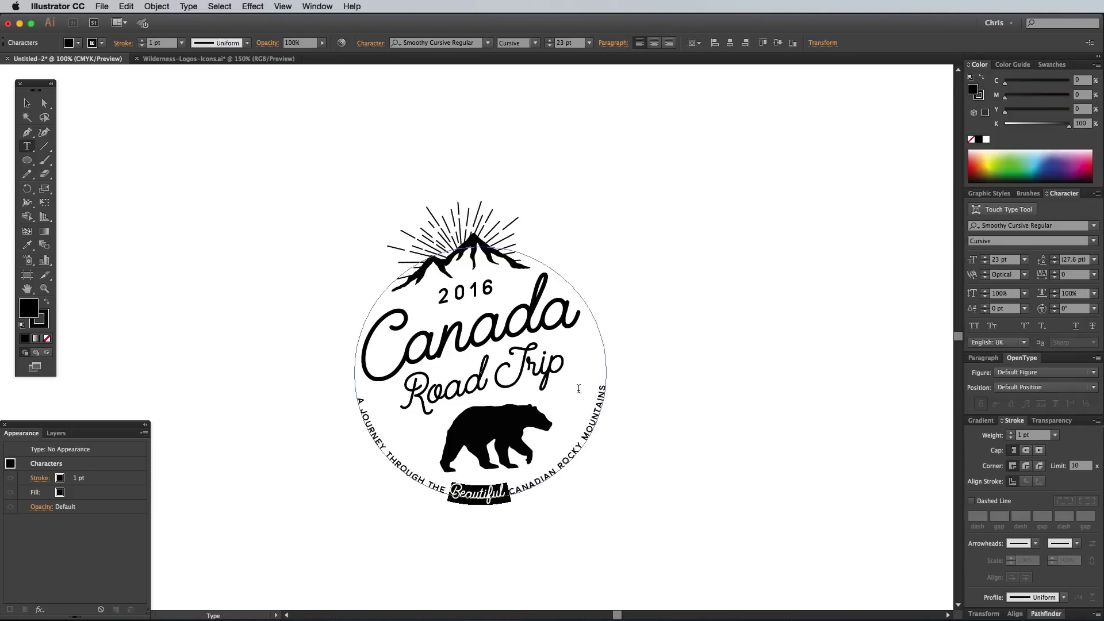
Step: Slide the tagline around the circle and shift the whole logo slightly
key(a)
drag(539, 480, 582, 458)
key(v)
drag(389, 286, 391, 280)
mouse_move(356, 241)
mouse_down()
mouse_move(365, 241)
mouse_move(352, 234)
mouse_up()
Step: Select the Canada and Road Trip lettering and move the bear slightly lower
shift+click(571, 333)
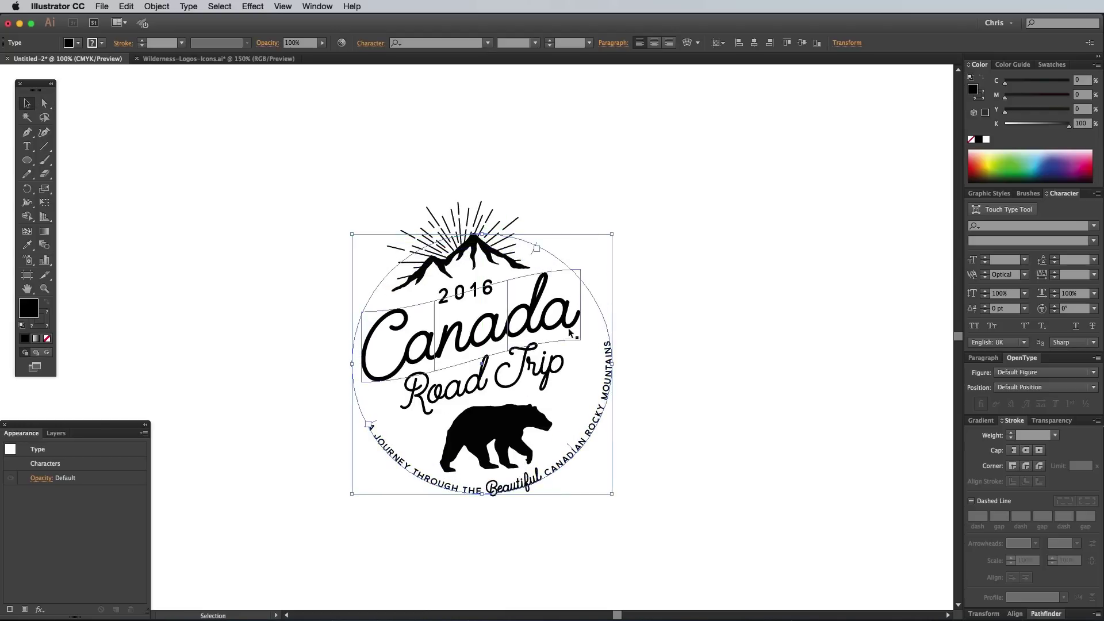
click(571, 333)
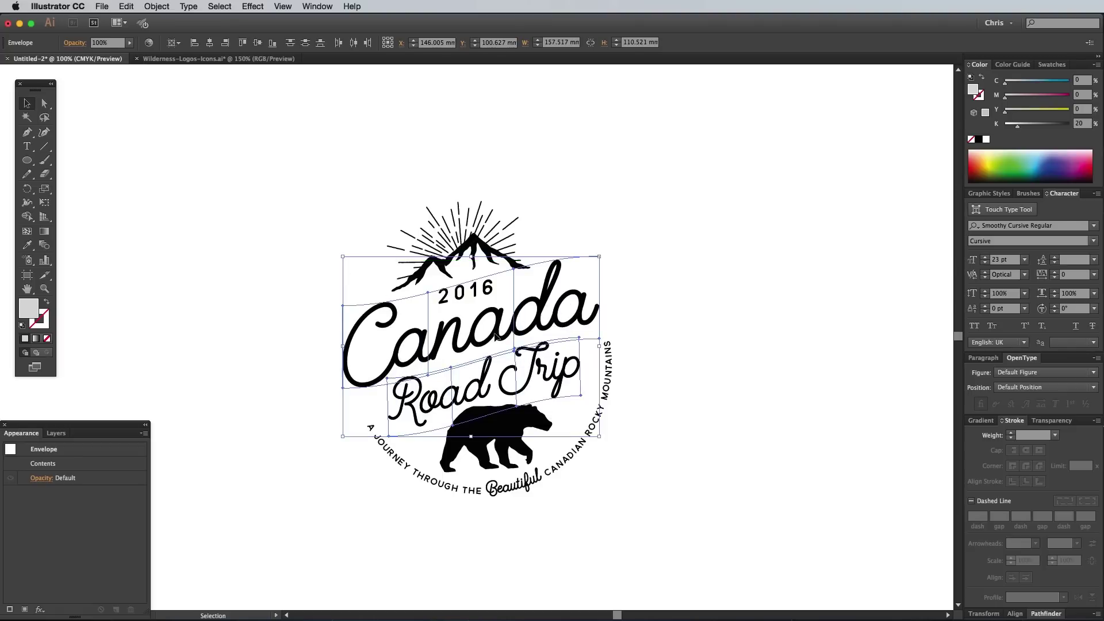
click(598, 440)
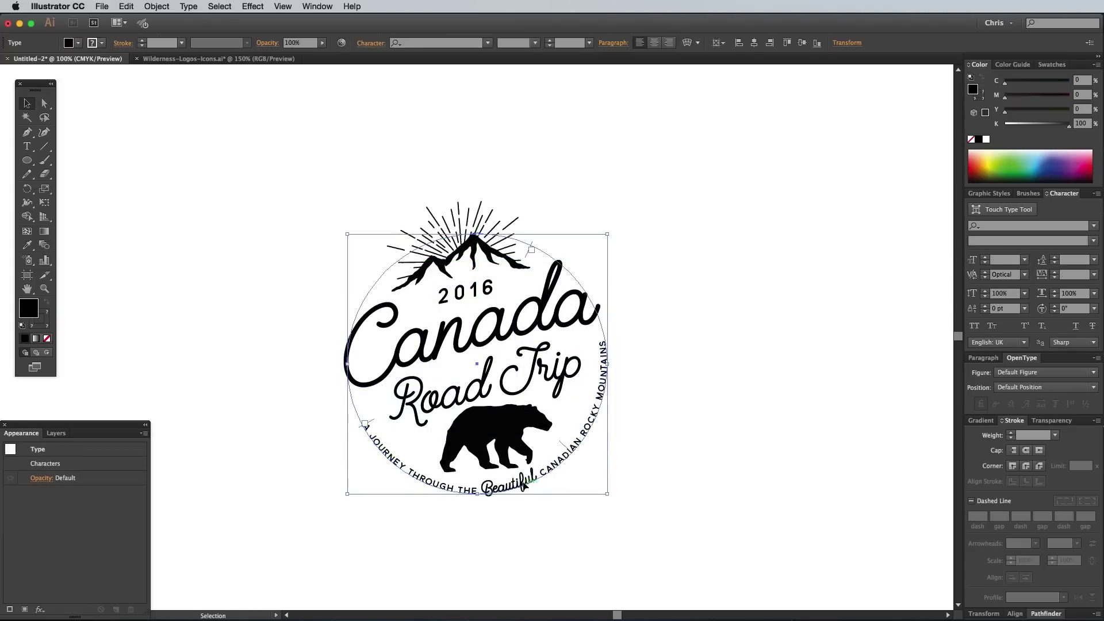
drag(495, 441, 499, 448)
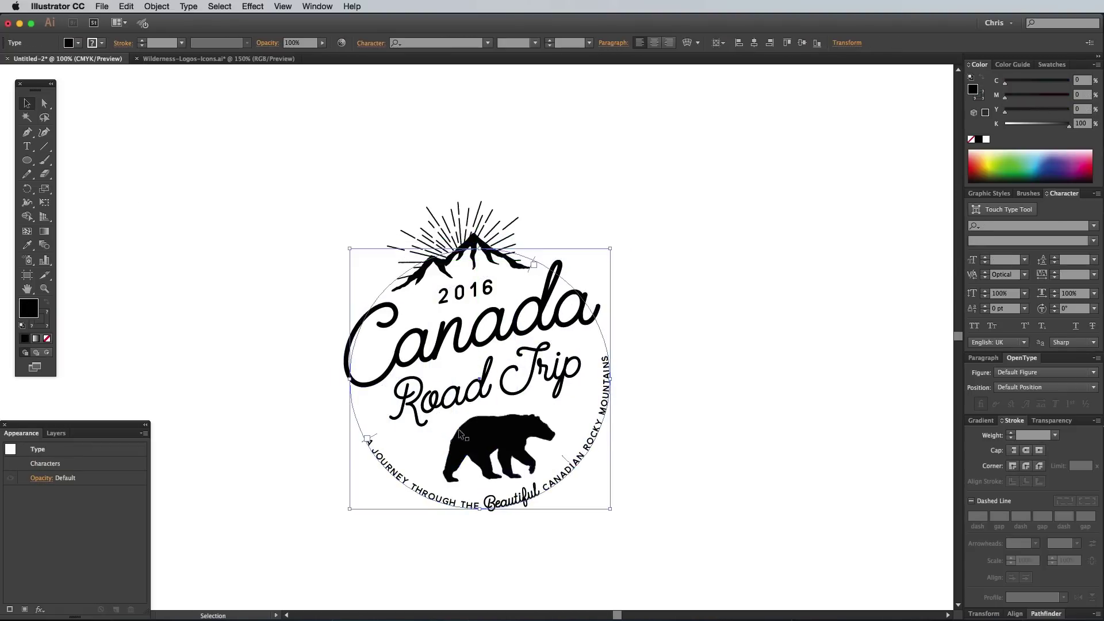
Step: Slide the tagline further around the circle and set it to 18 pt
key(a)
click(568, 476)
drag(568, 477, 562, 485)
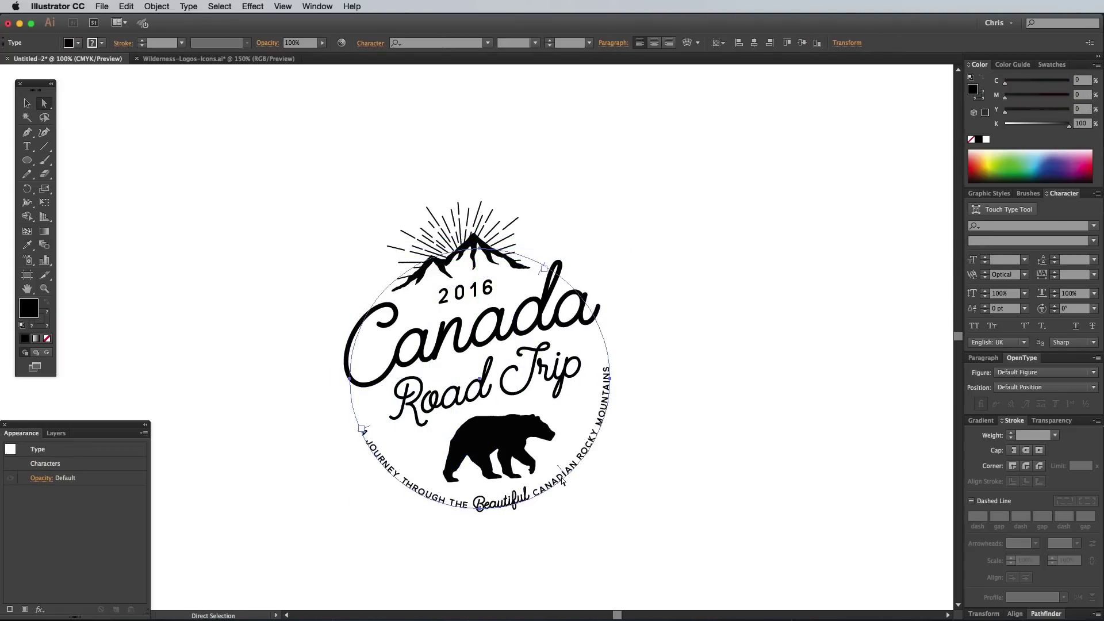
key(v)
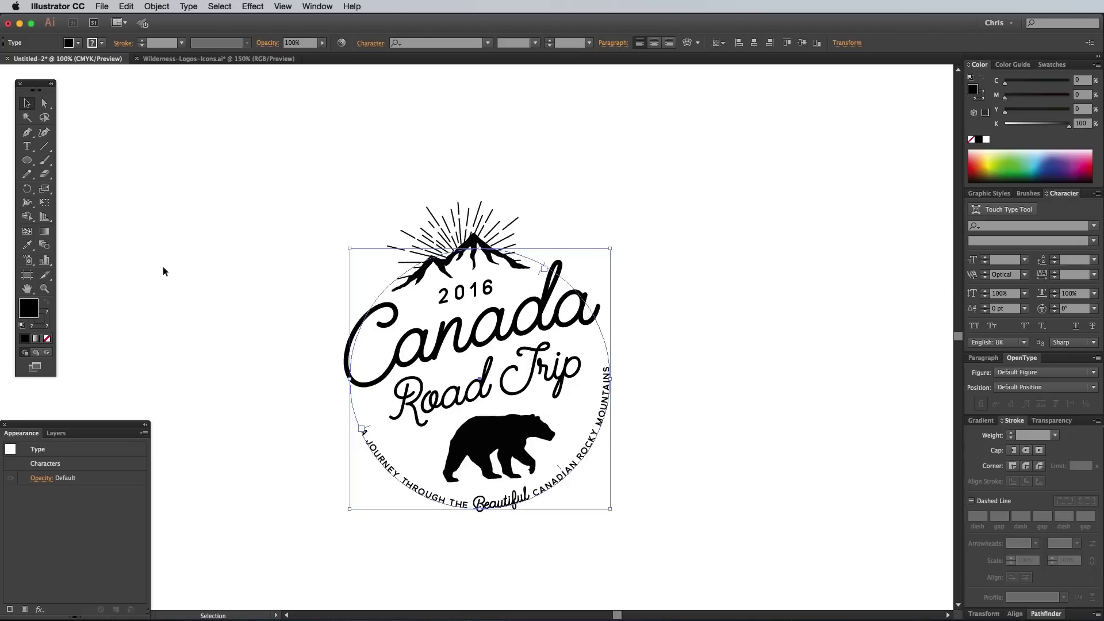
triple_click(379, 452)
click(985, 257)
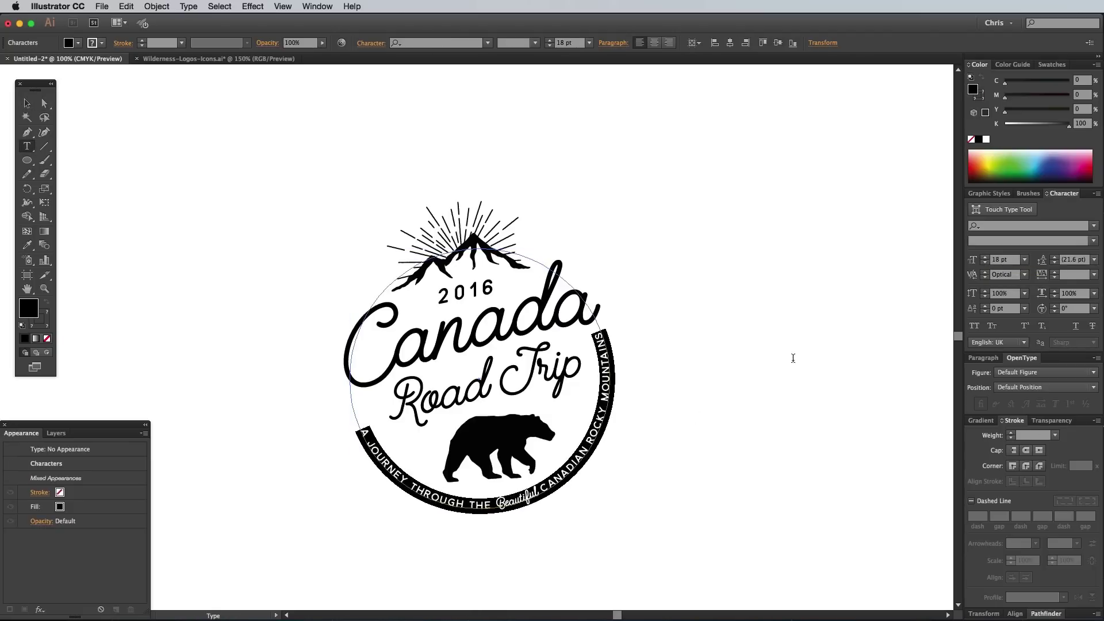
key(Escape)
Step: Leave text editing, deselect everything and zoom in to 150% on the badge
click(44, 104)
click(561, 489)
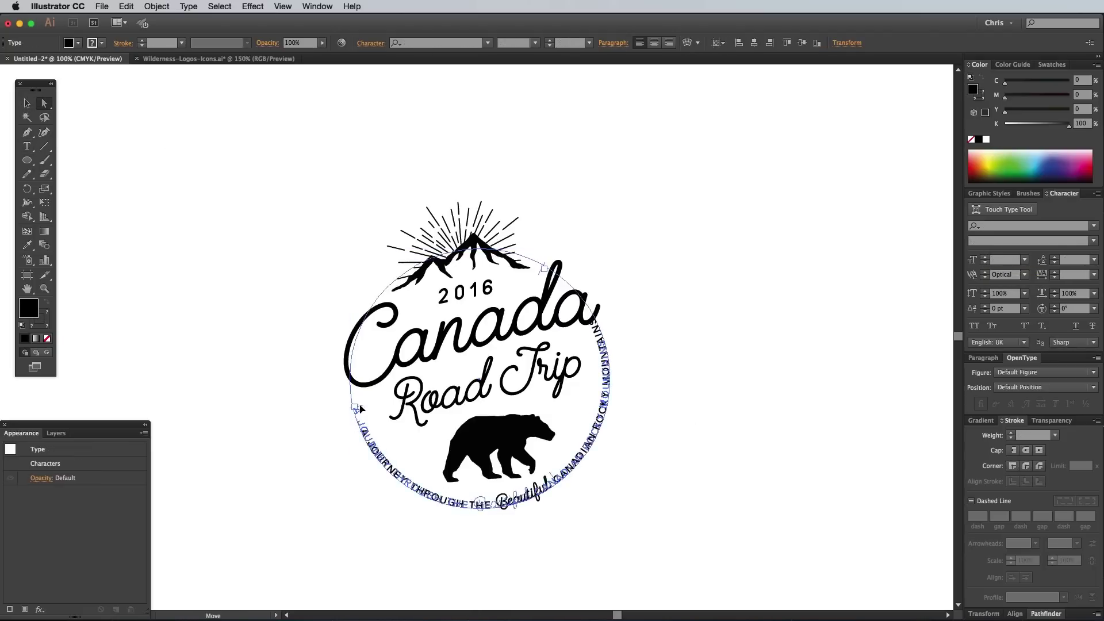
key(v)
key(super+shift+a)
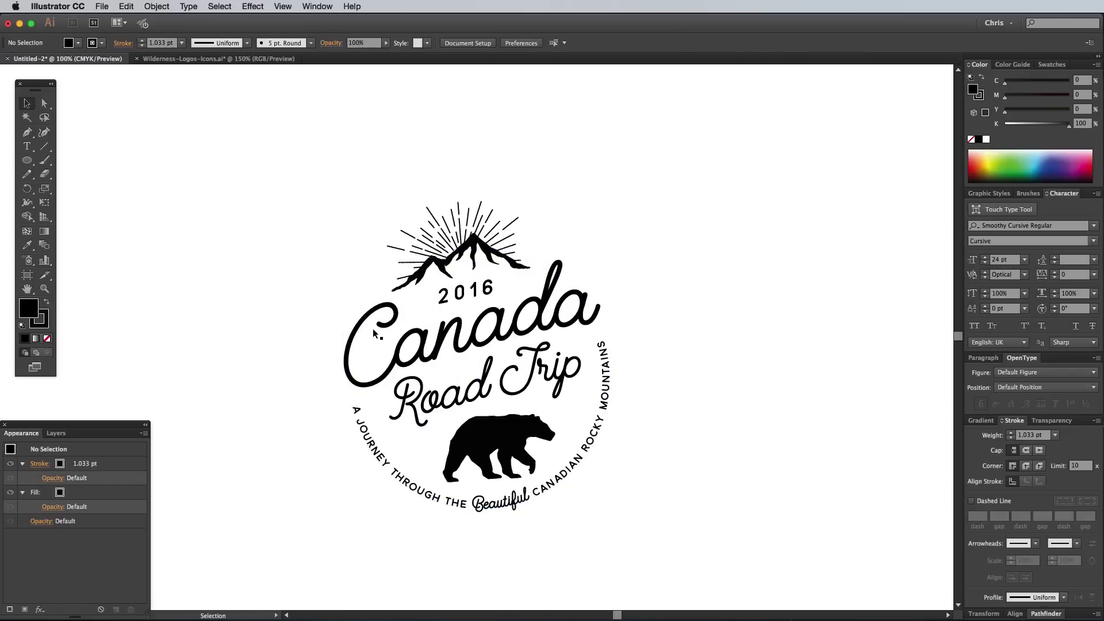
key(super+equal)
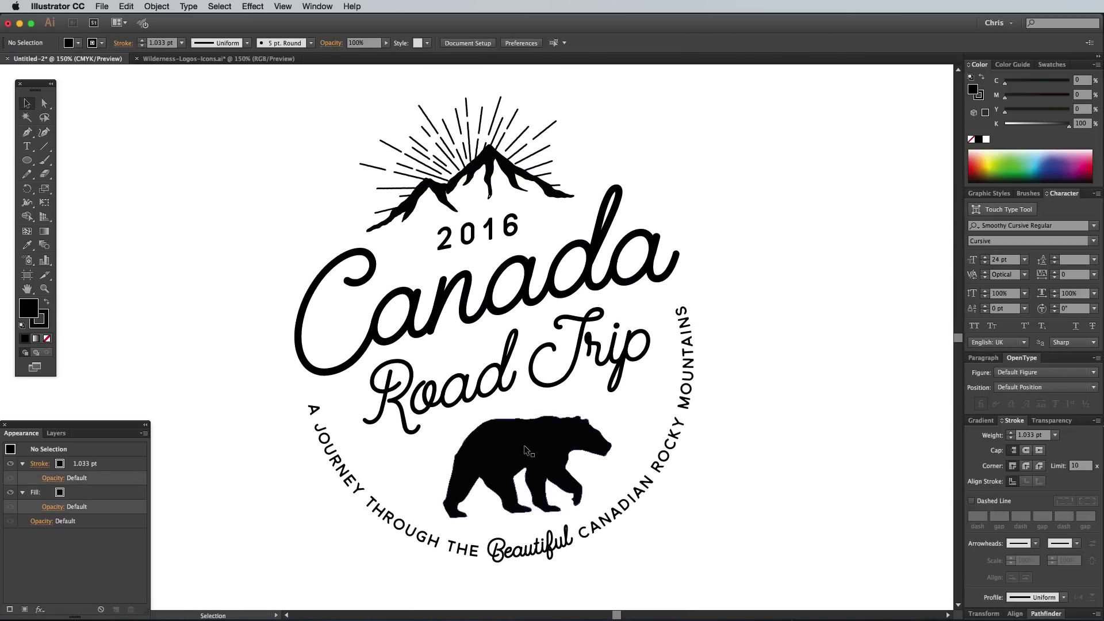
Step: Raise the mountain-and-rays group slightly higher on the badge
click(524, 445)
click(618, 584)
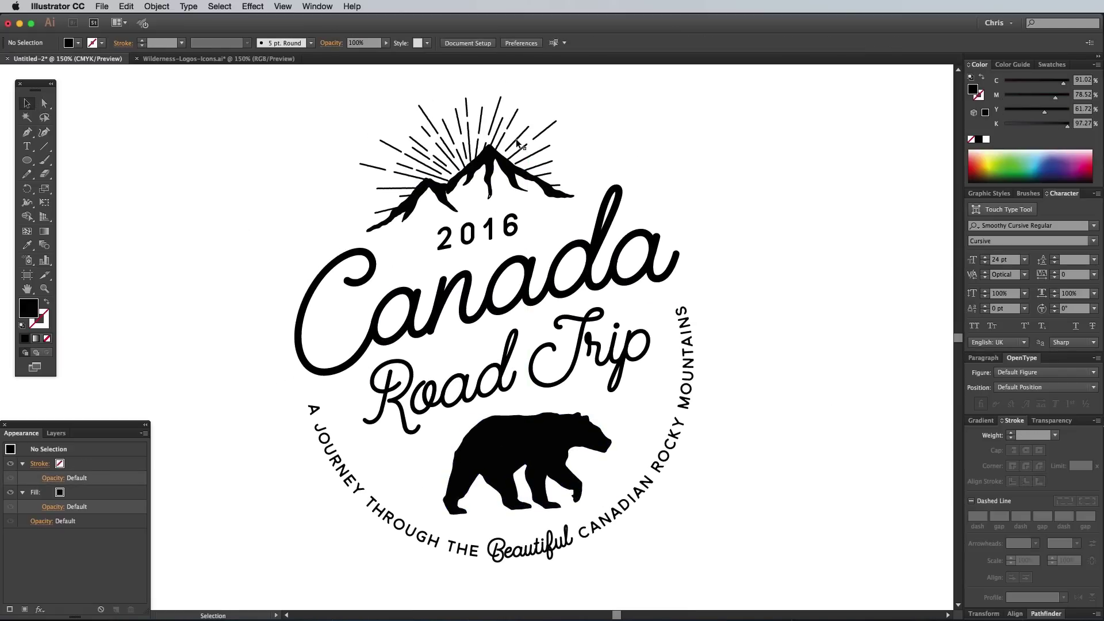
click(498, 162)
drag(498, 161, 494, 152)
click(729, 202)
click(492, 150)
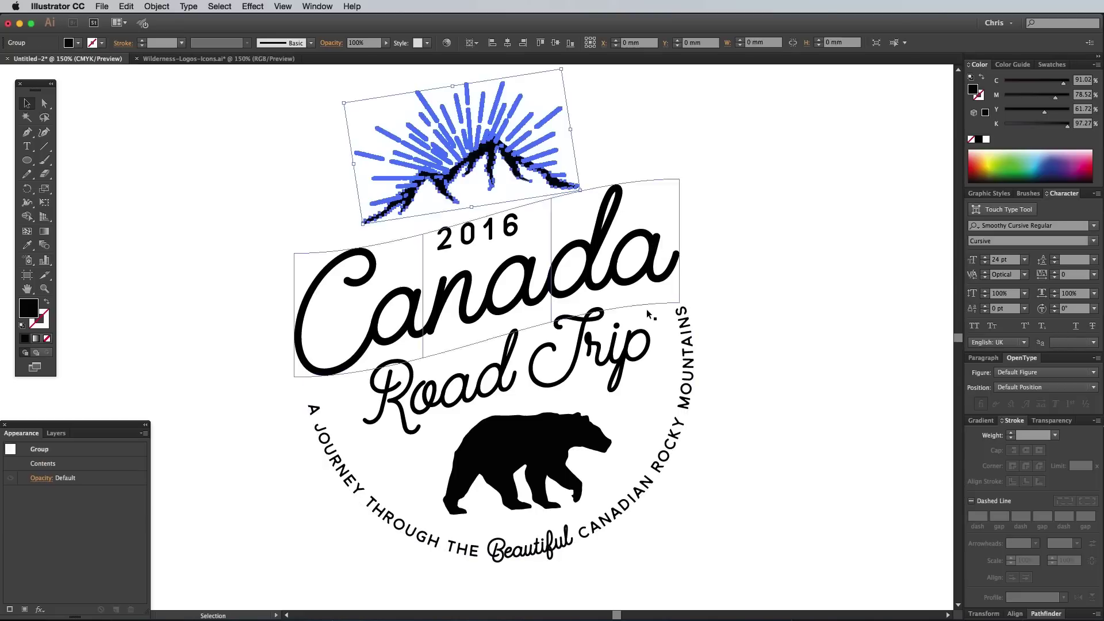
click(822, 325)
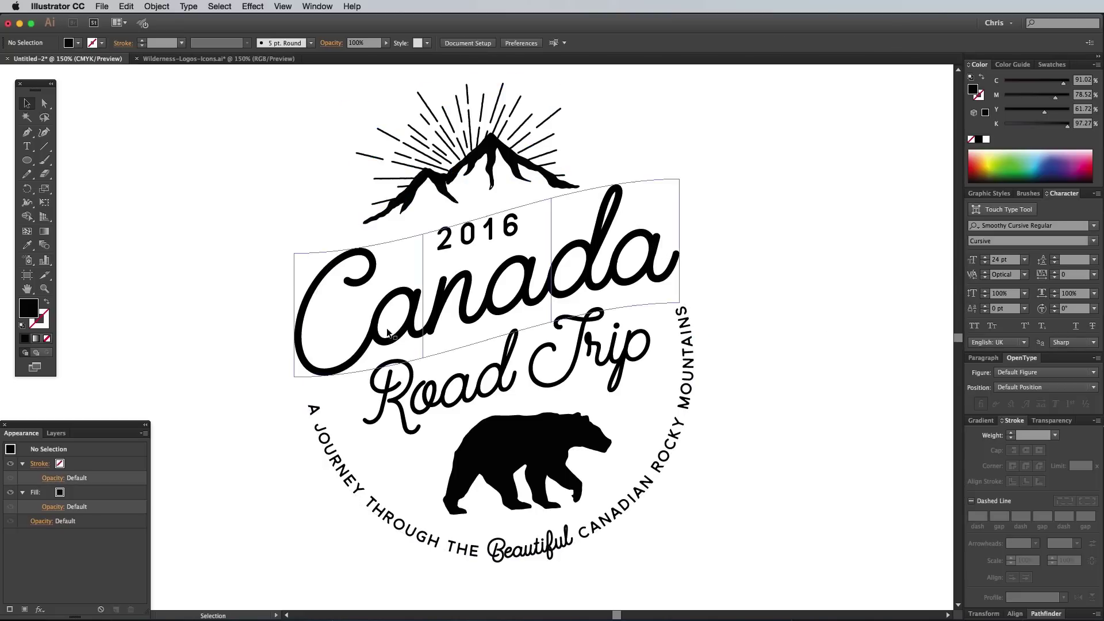
Step: Nudge 2016 slightly right and down, then zoom out and select all the artwork
drag(477, 233, 480, 234)
click(822, 325)
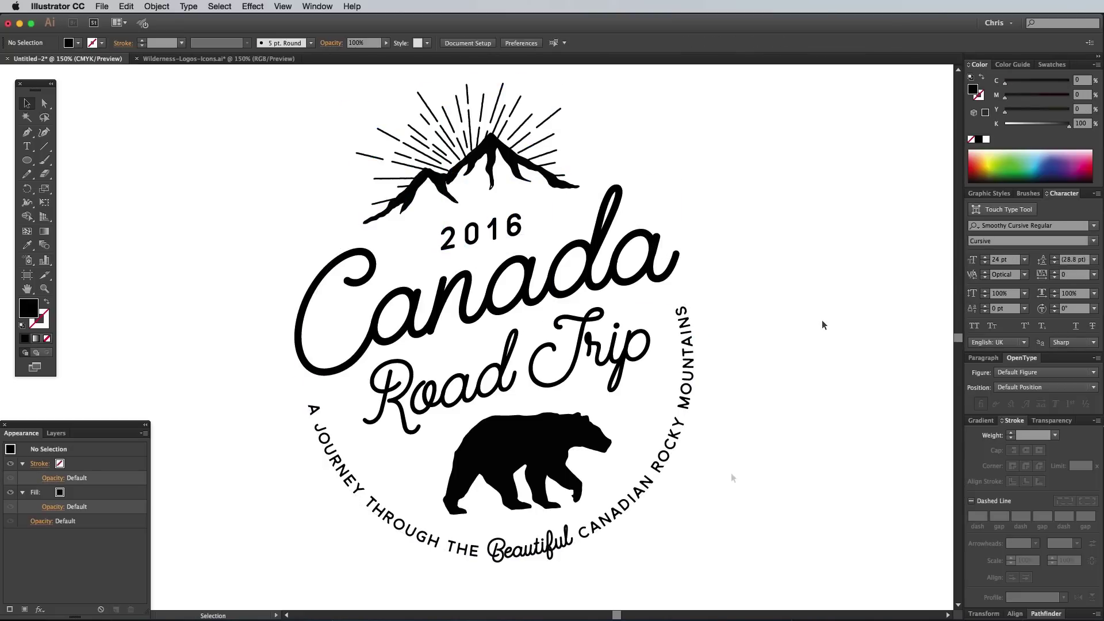
key(super+minus)
key(super+minus)
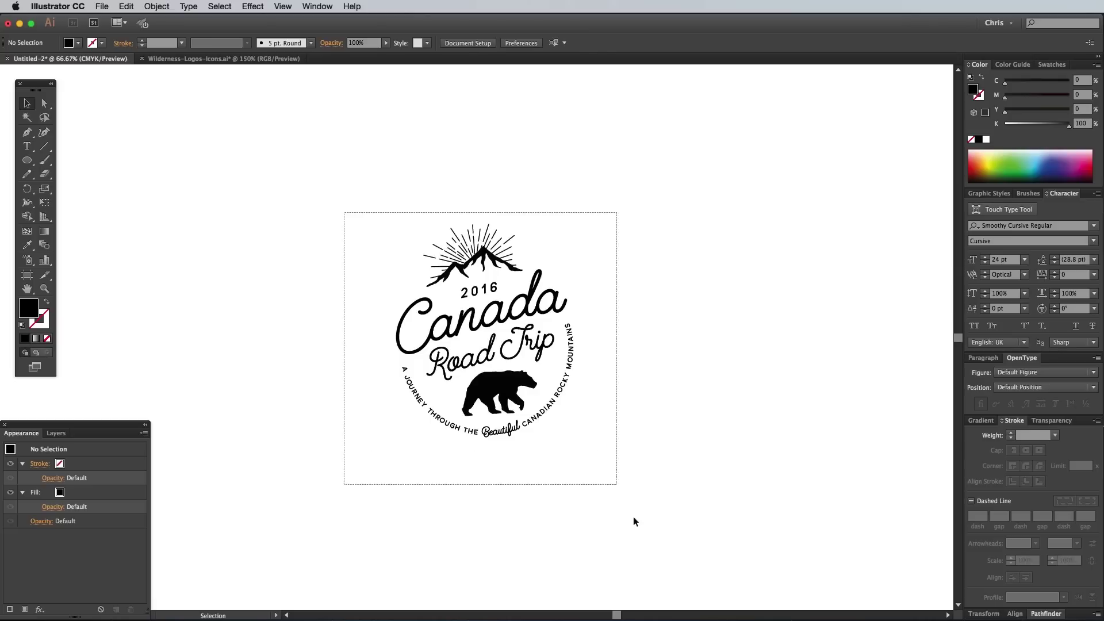
key(super+a)
Step: Alt-drag a copy of the badge to the right and select the original
drag(501, 395, 843, 394)
drag(352, 217, 610, 446)
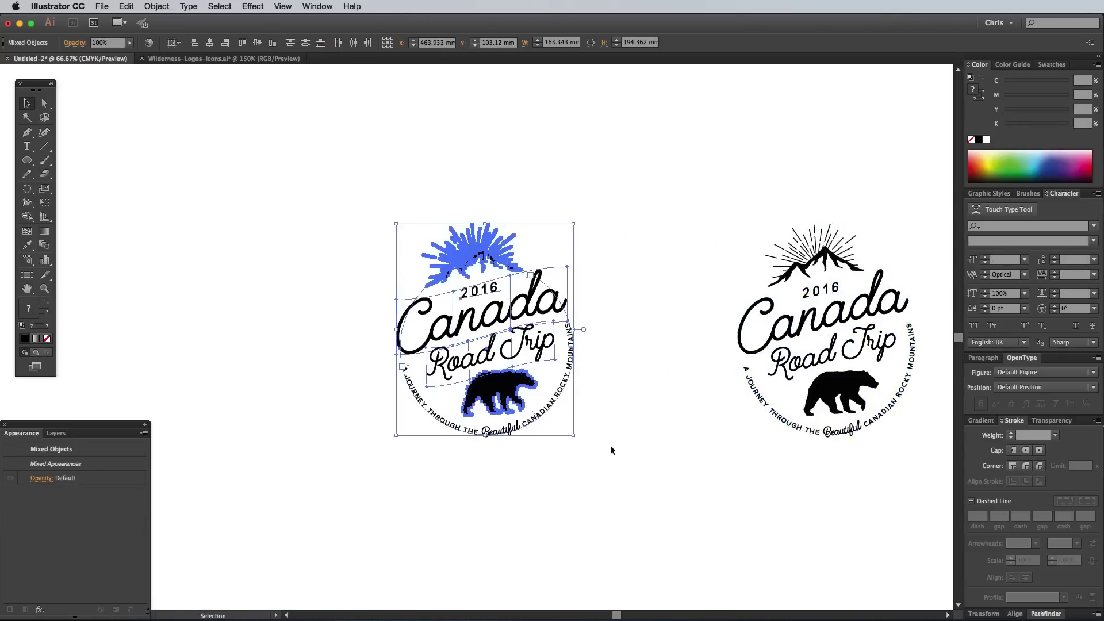
key(super+plus)
key(super+plus)
Step: Expand the original badge's artwork into outlines with Object > Expand
click(157, 6)
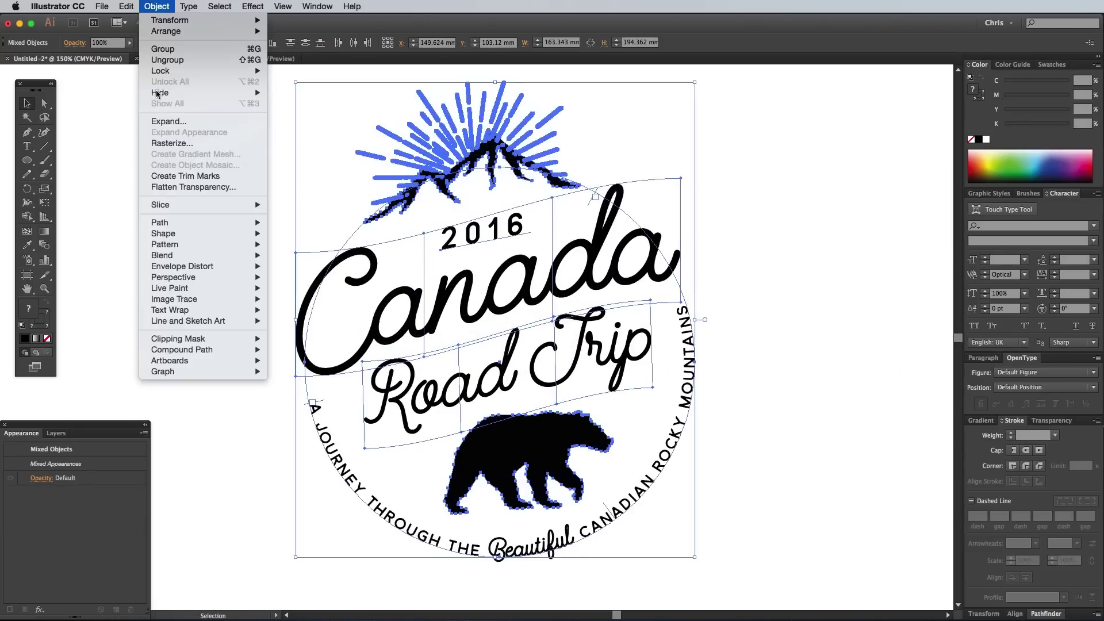
click(173, 122)
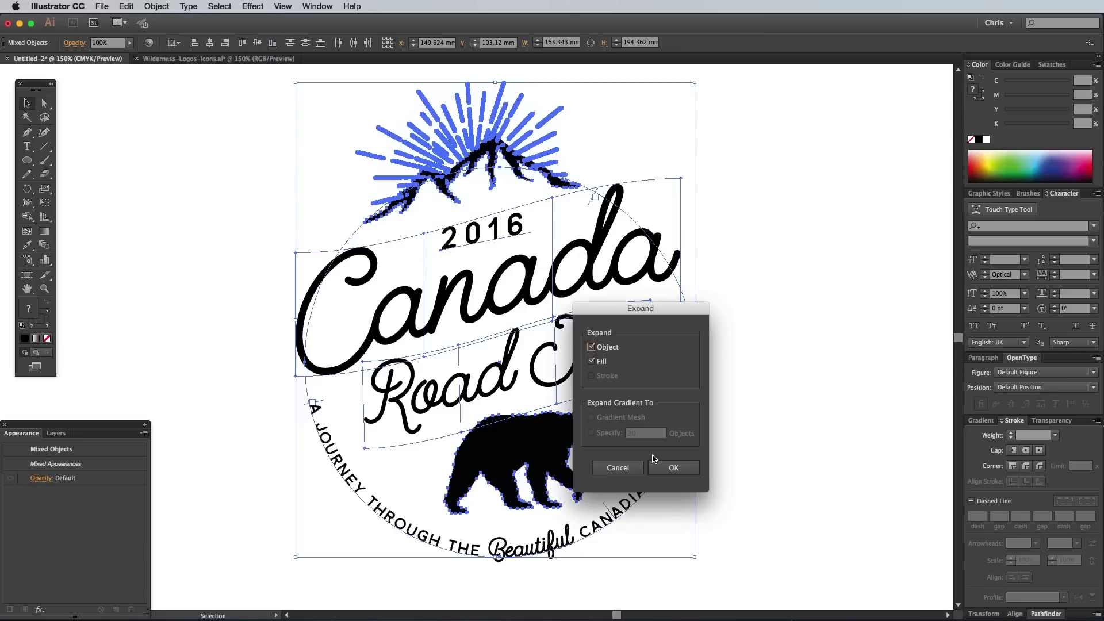
click(675, 470)
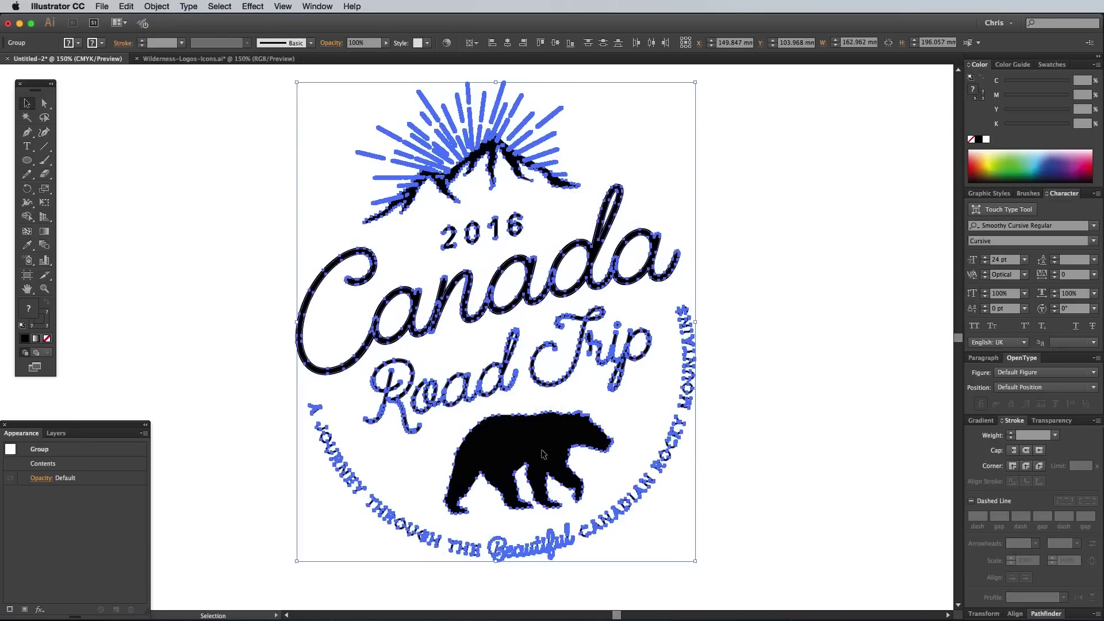
click(267, 253)
Step: Expand the Canada lettering and merge its shapes with Pathfinder Unite
click(328, 272)
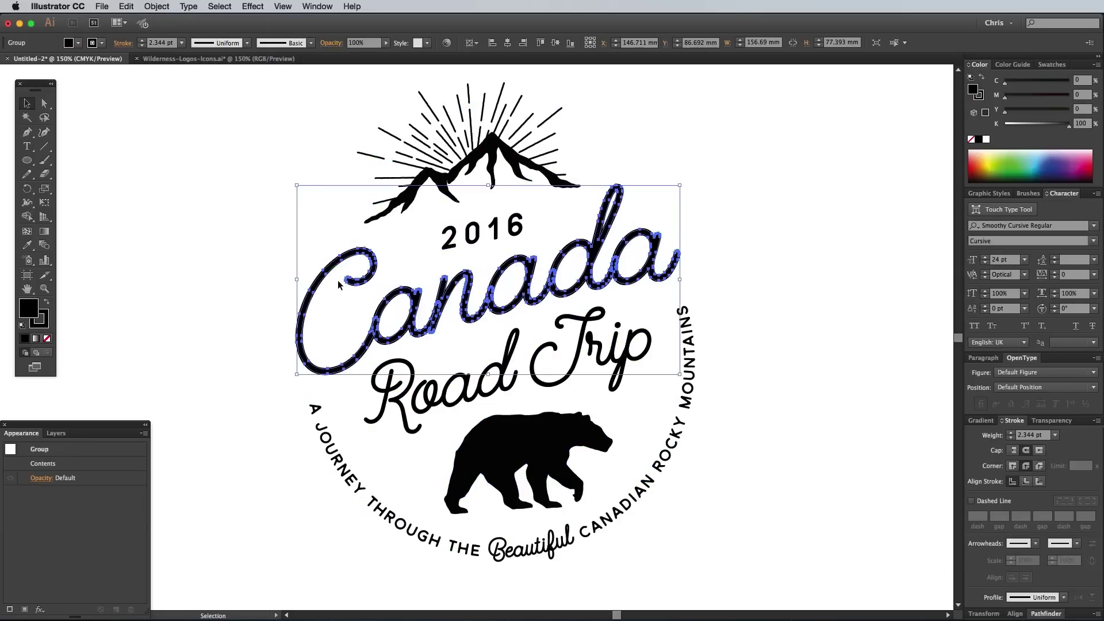
click(161, 8)
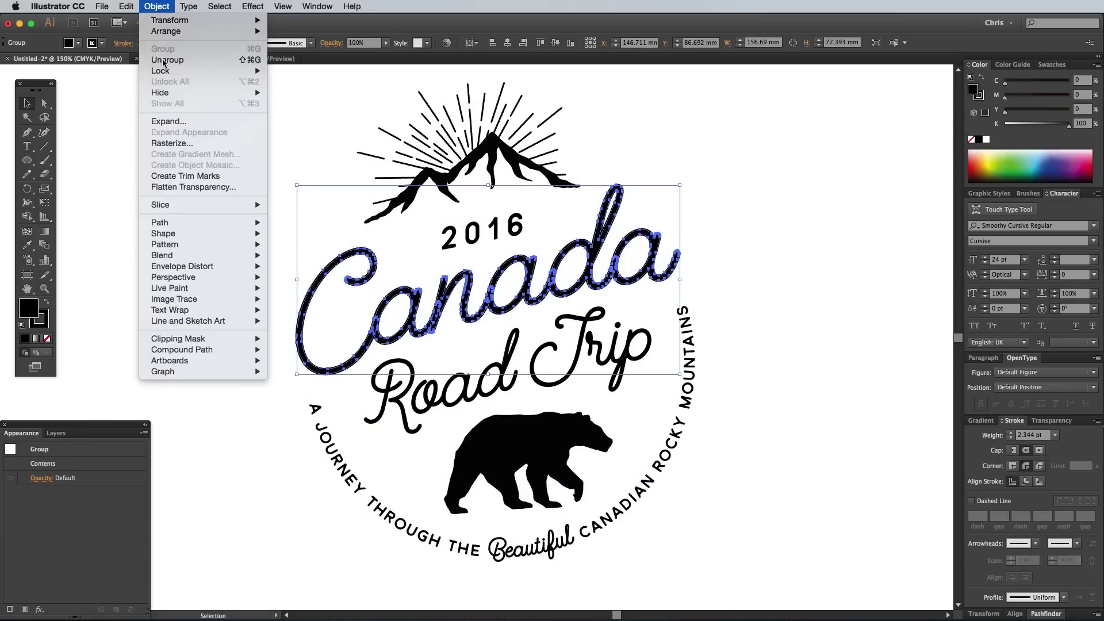
click(172, 122)
click(678, 467)
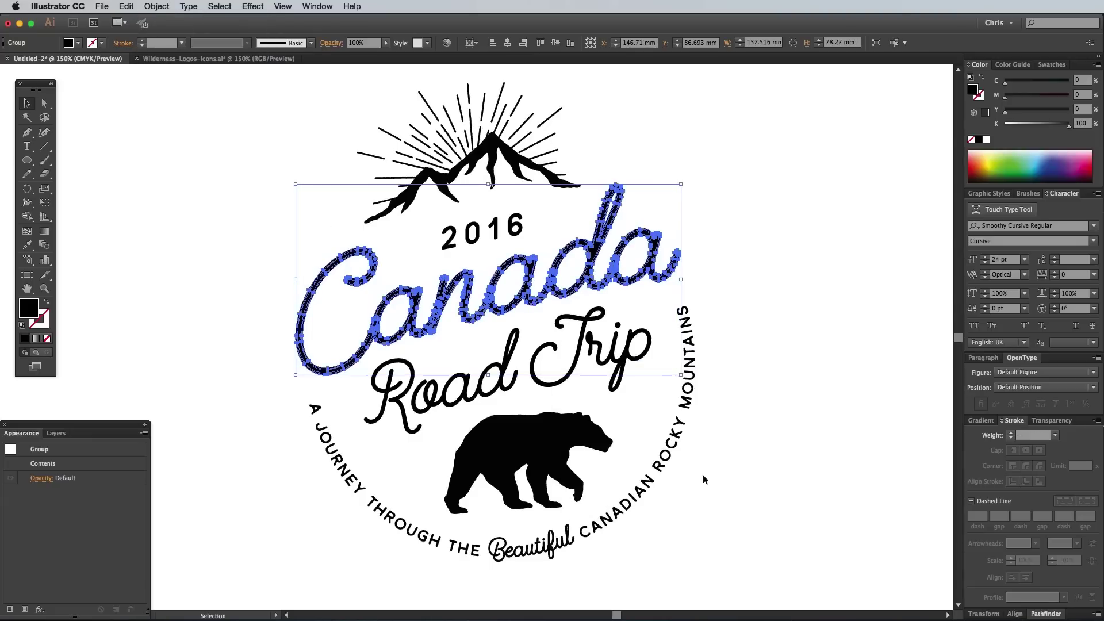
click(1046, 614)
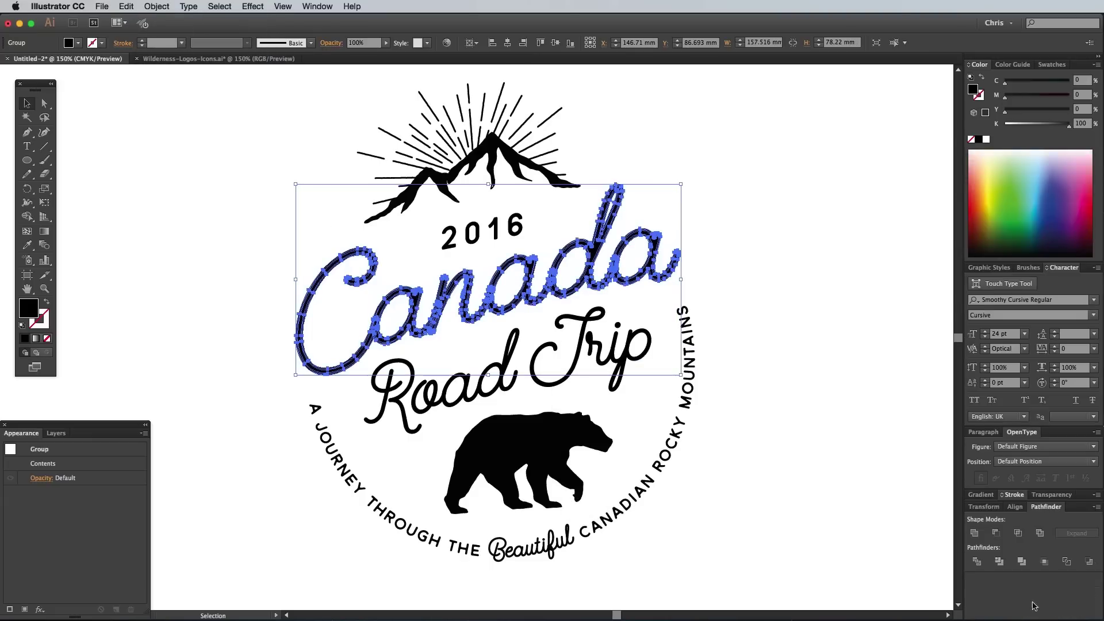
click(976, 536)
Step: Expand the Road Trip lettering into outlined shapes
click(493, 389)
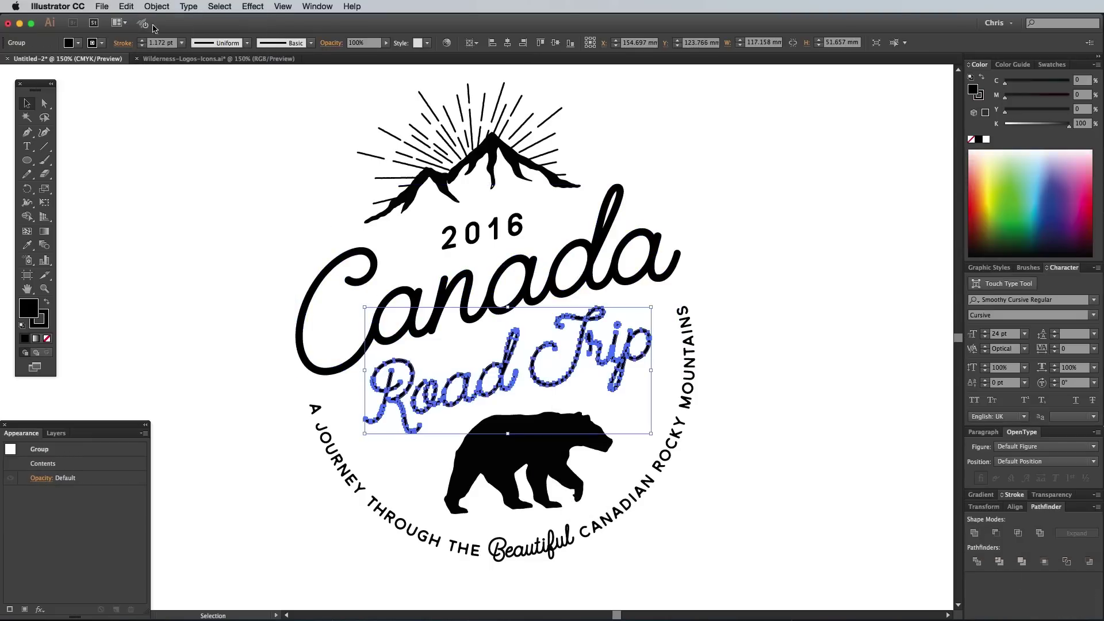
click(156, 6)
click(175, 124)
click(678, 467)
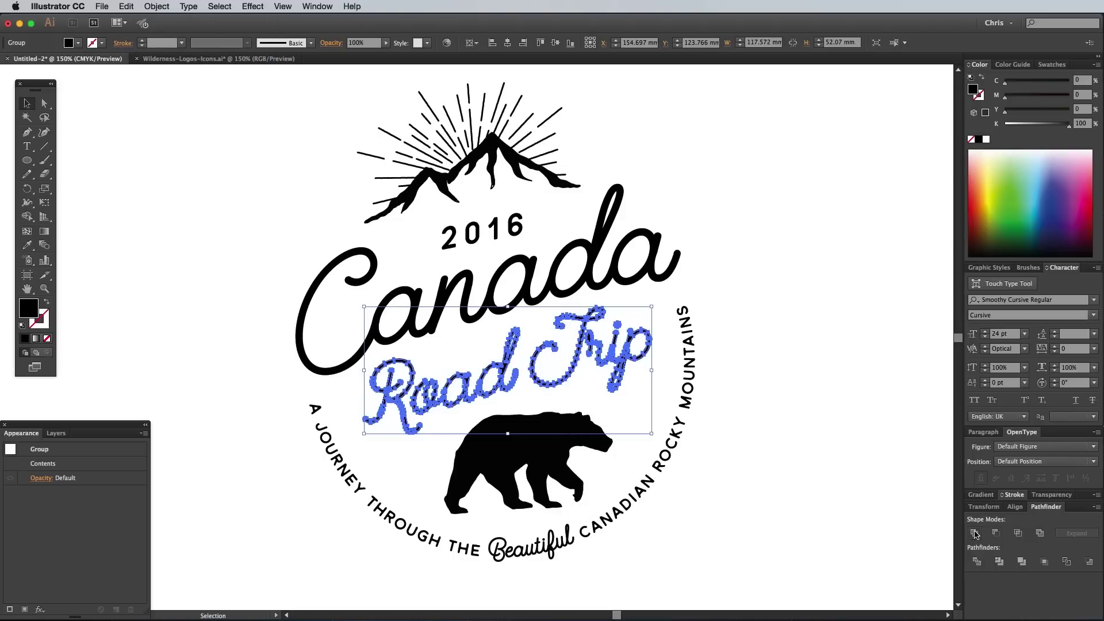
click(568, 543)
Step: Expand the circular tagline into outlines and merge its shapes
click(598, 526)
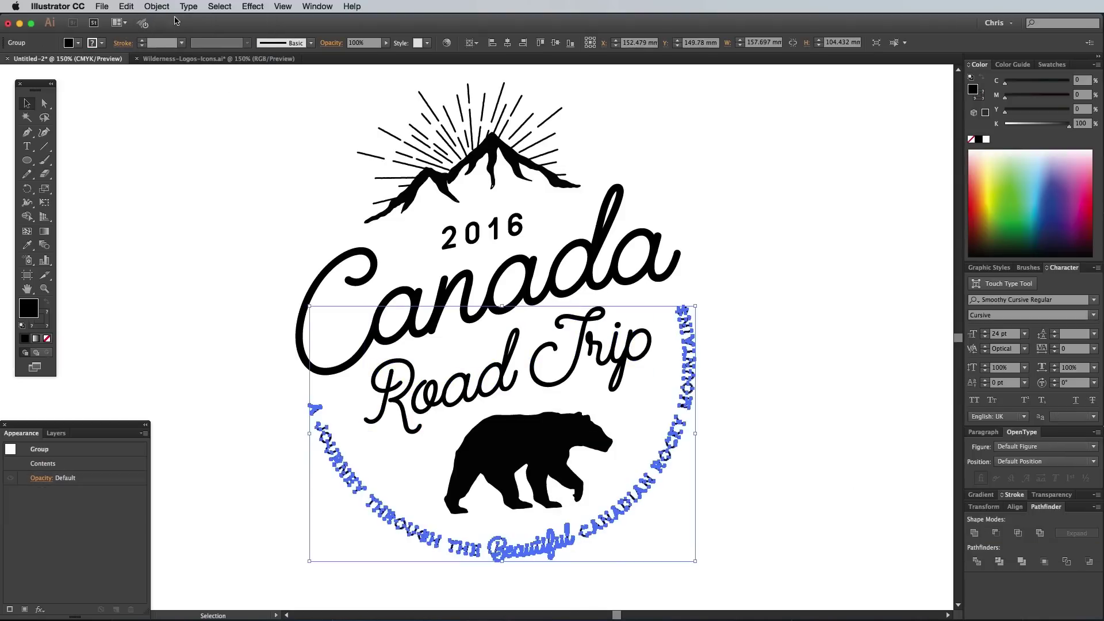
click(156, 6)
click(174, 123)
click(678, 466)
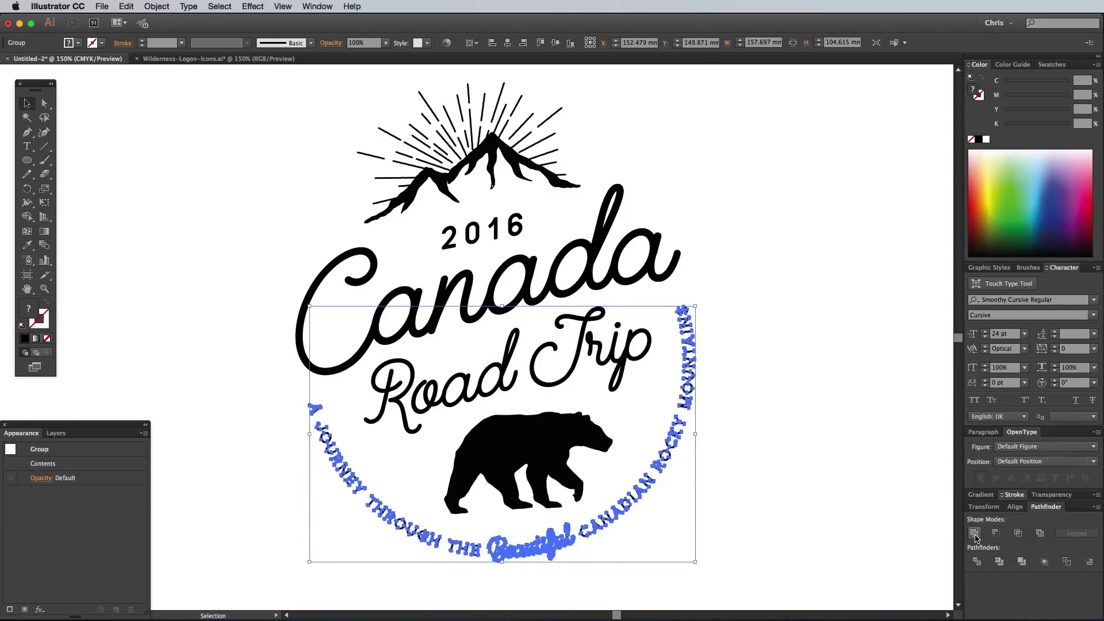
click(805, 459)
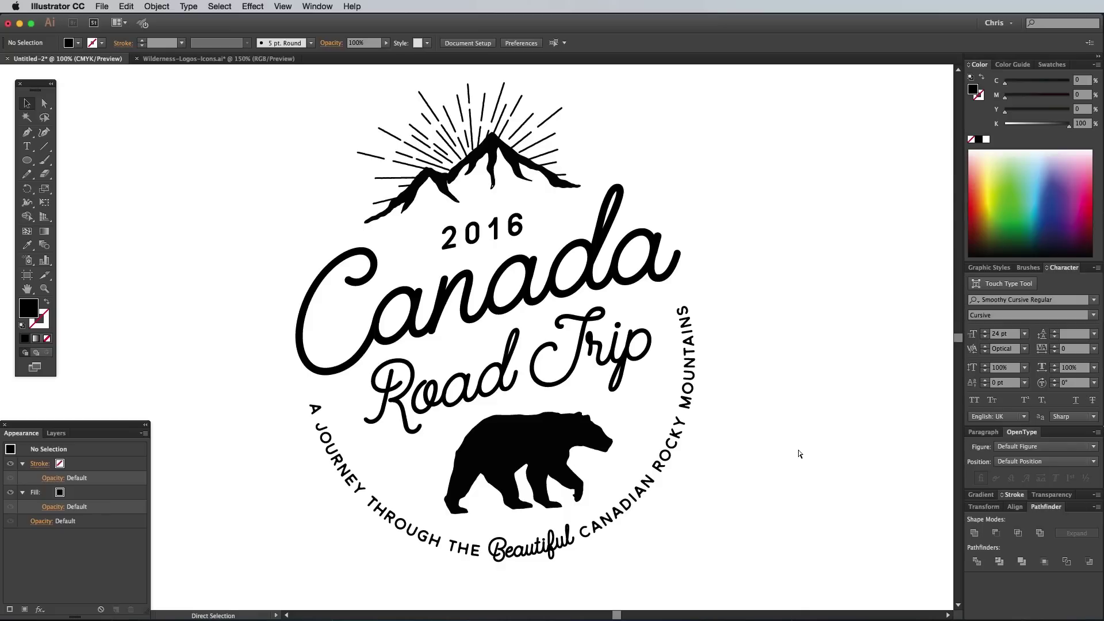
Step: Select the whole left badge and zoom to 100%
key(super+minus)
key(super+minus)
key(super+minus)
drag(507, 353, 624, 512)
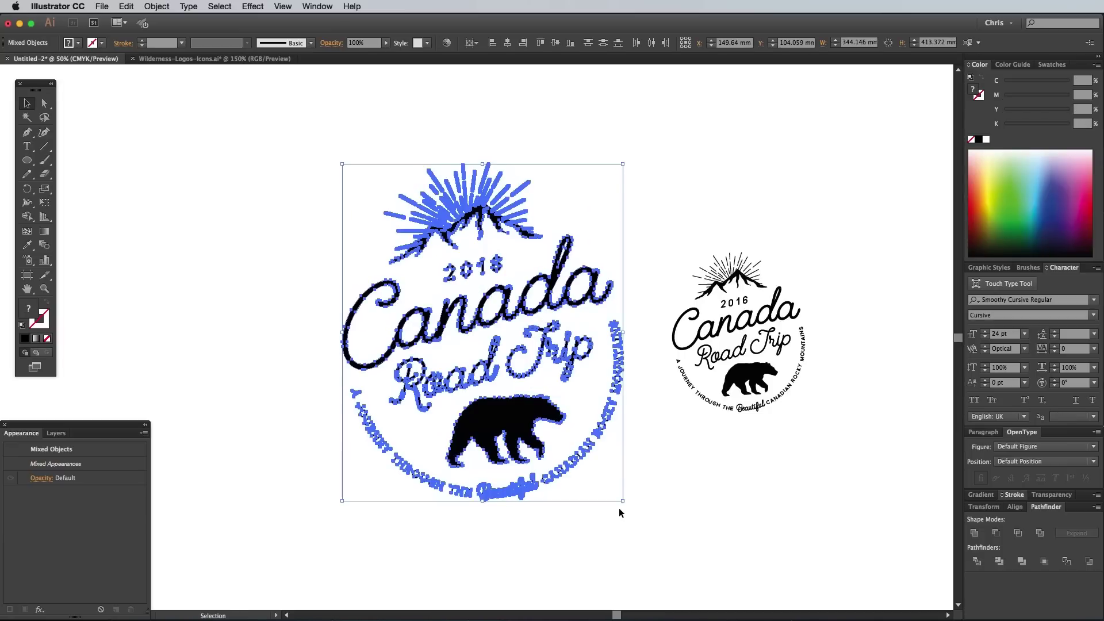
key(super+1)
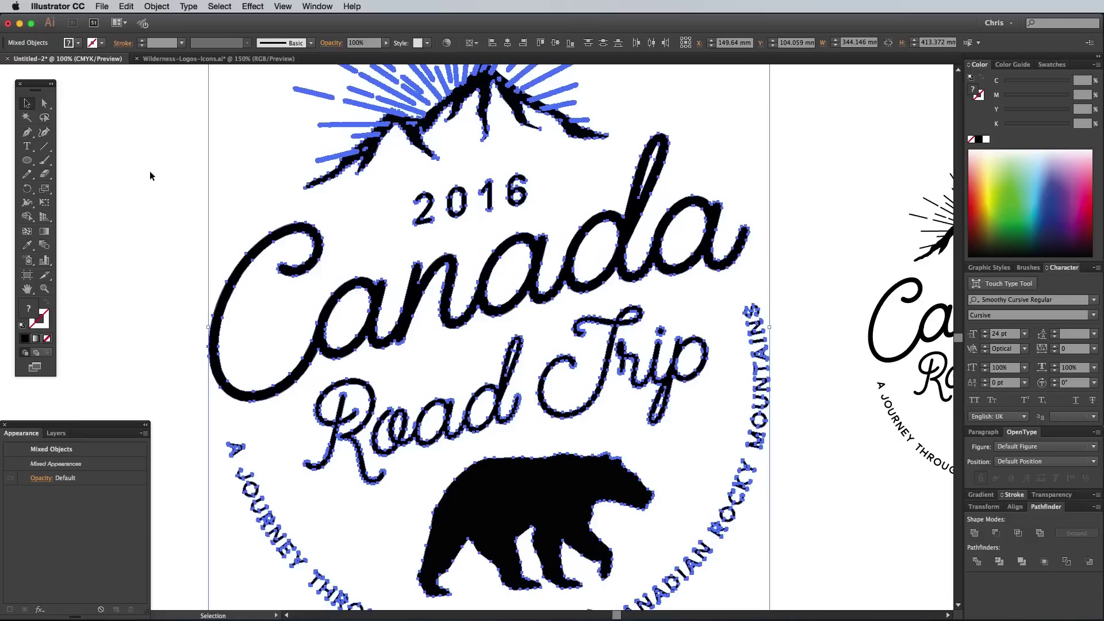
Step: Apply Roughen to Canada with an absolute 0.55 mm size and smooth points
click(150, 173)
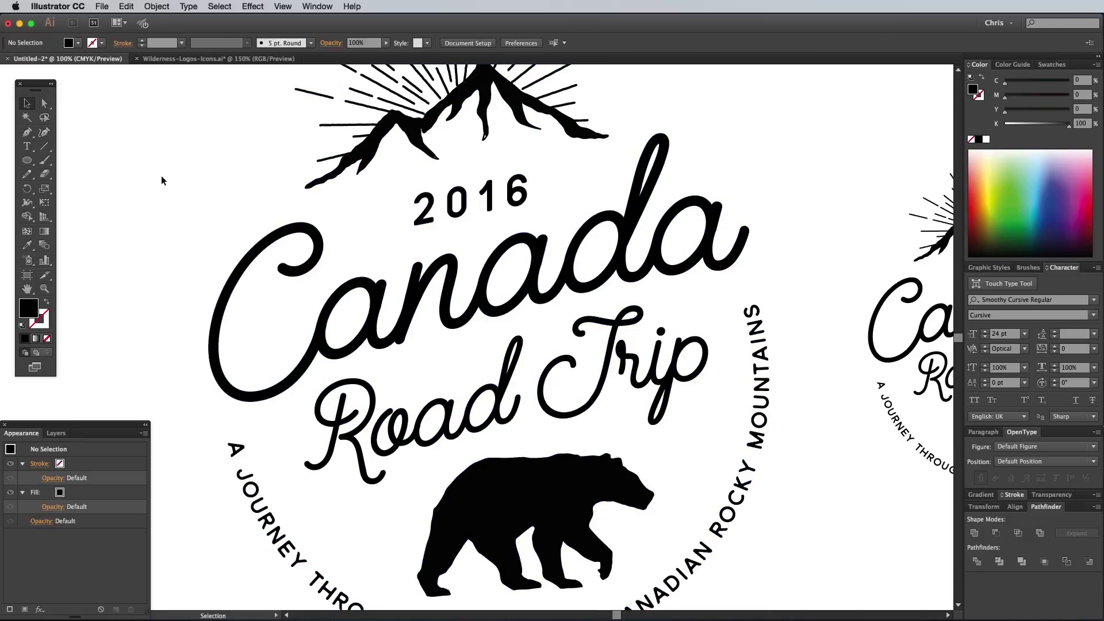
click(273, 240)
click(251, 6)
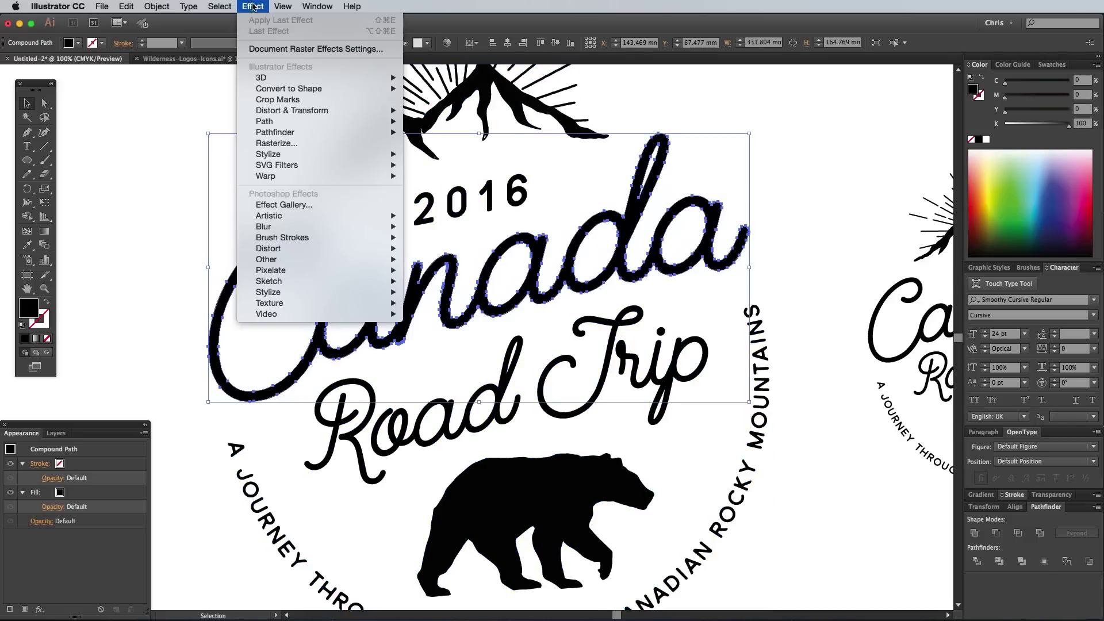
mouse_move(288, 113)
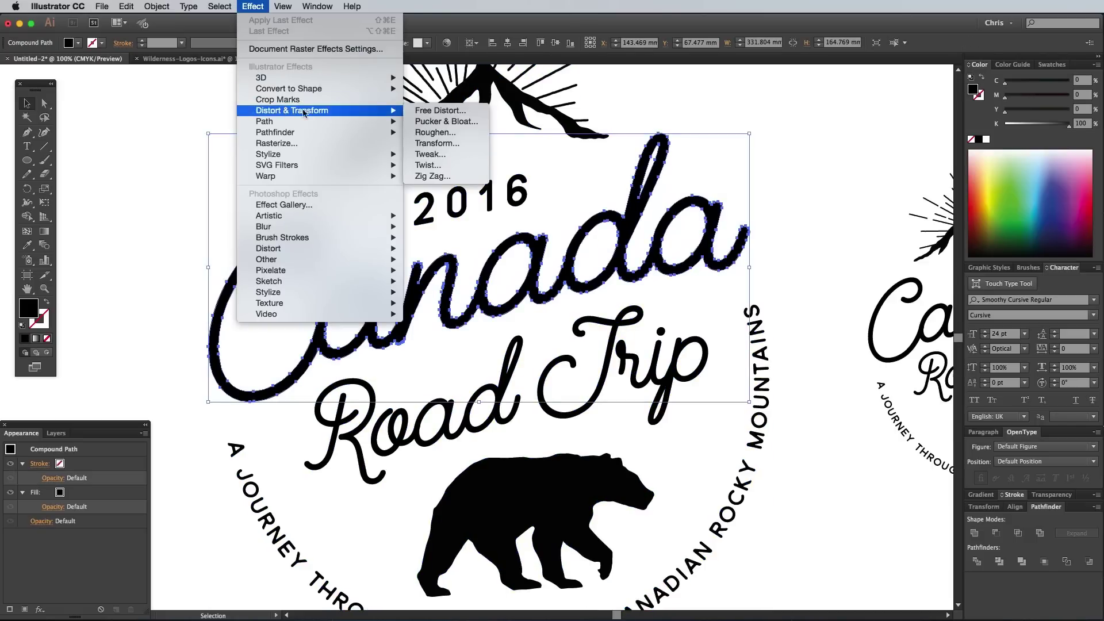
click(441, 132)
click(726, 326)
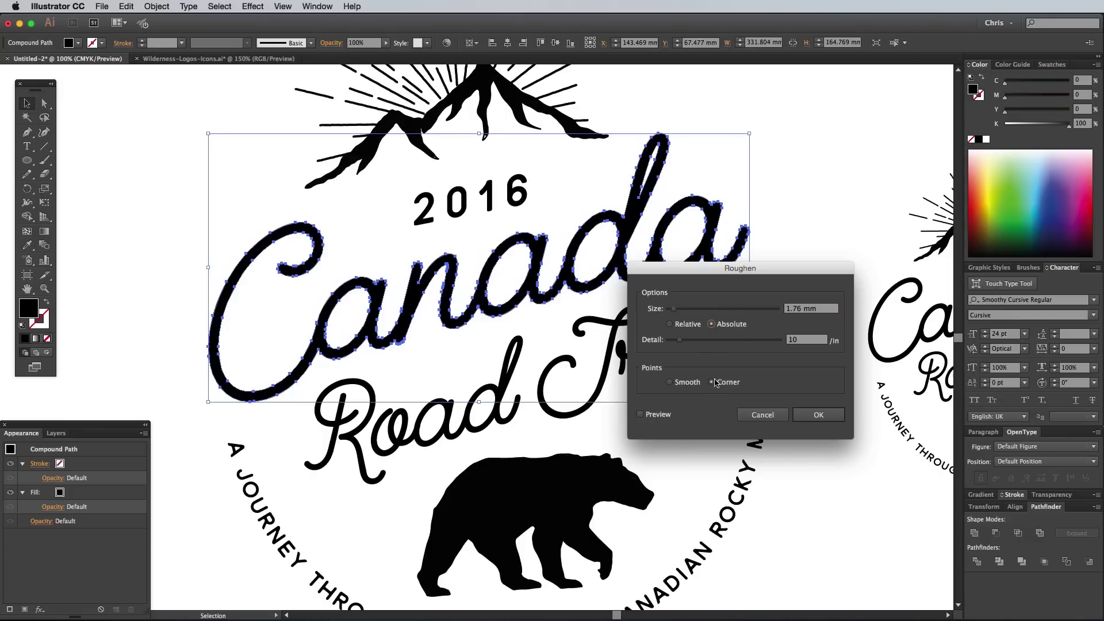
click(678, 382)
click(640, 414)
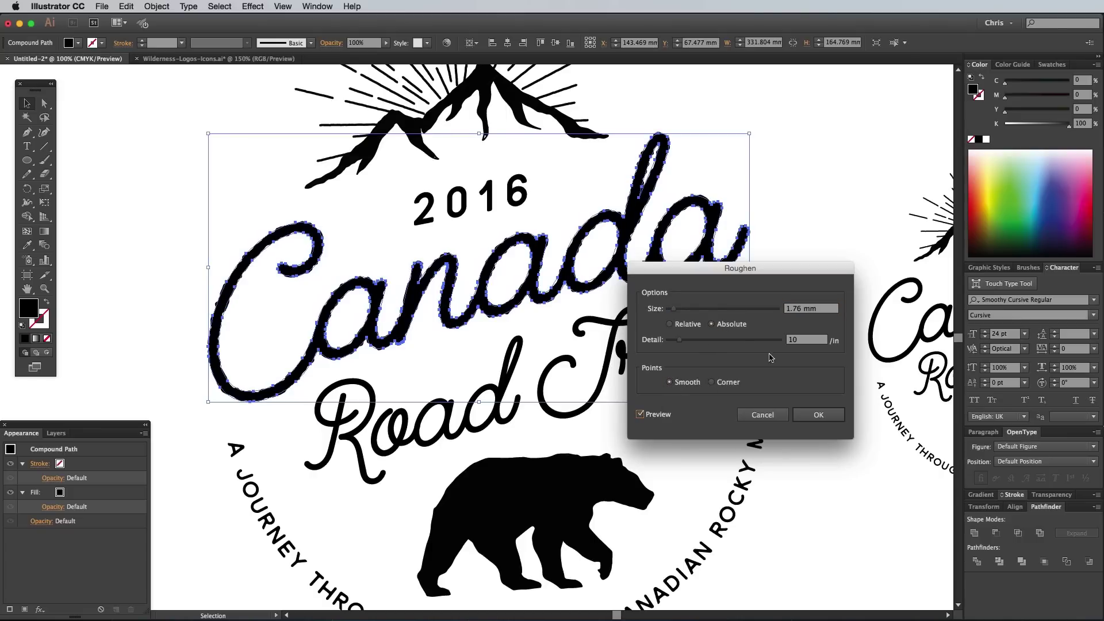
double_click(795, 312)
text(0.55)
click(817, 415)
click(287, 319)
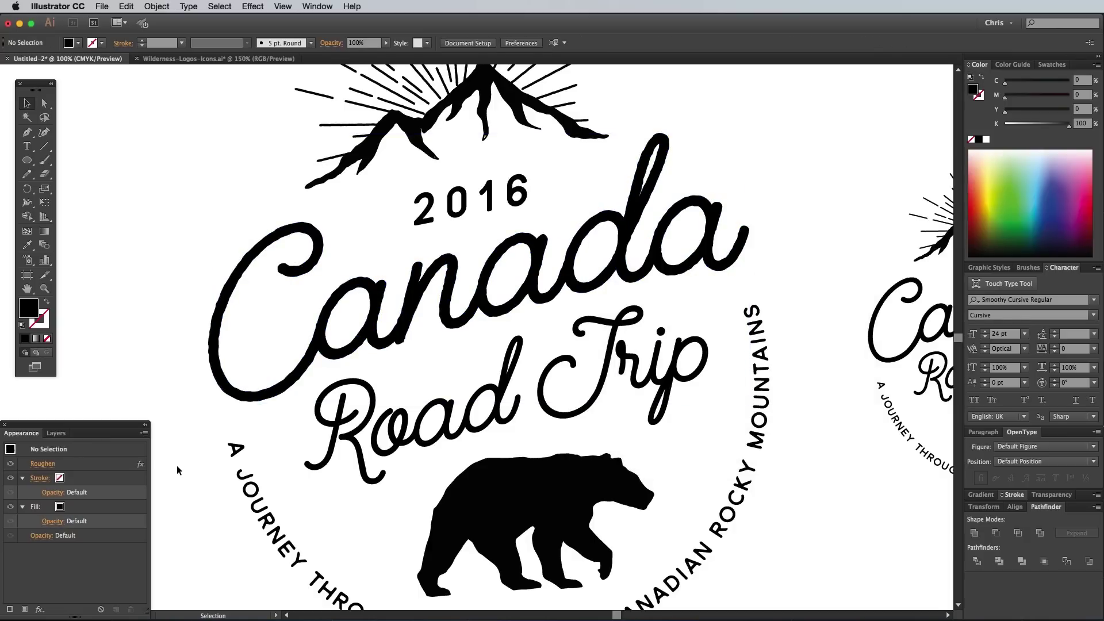
Step: Apply a subtle Roughen effect to the Road Trip lettering
click(344, 409)
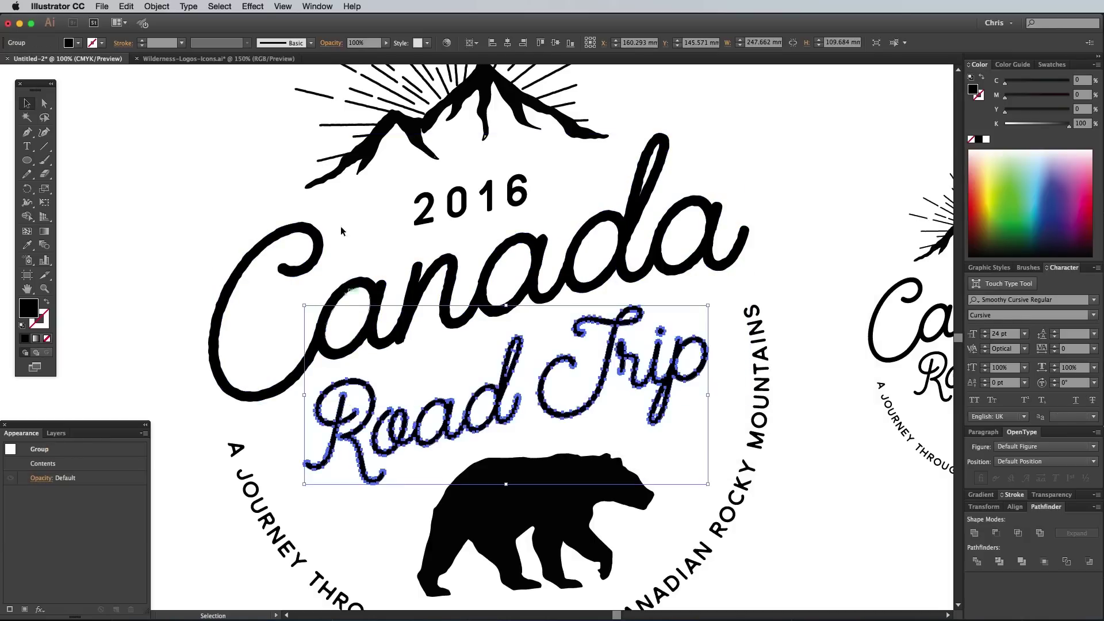
click(253, 6)
click(276, 27)
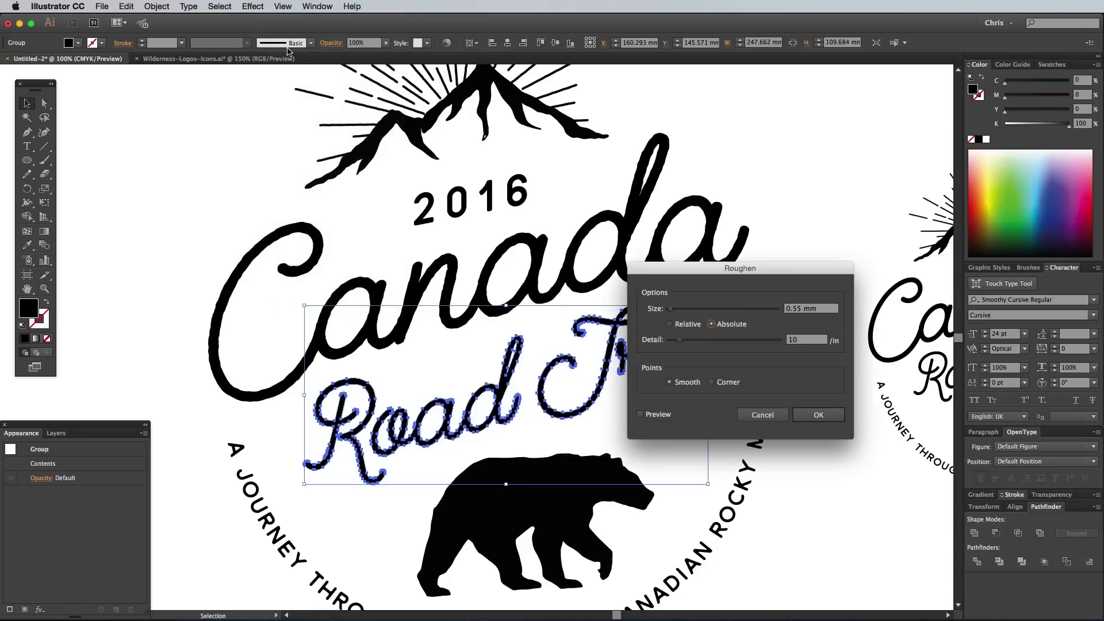
click(797, 310)
click(820, 415)
click(124, 231)
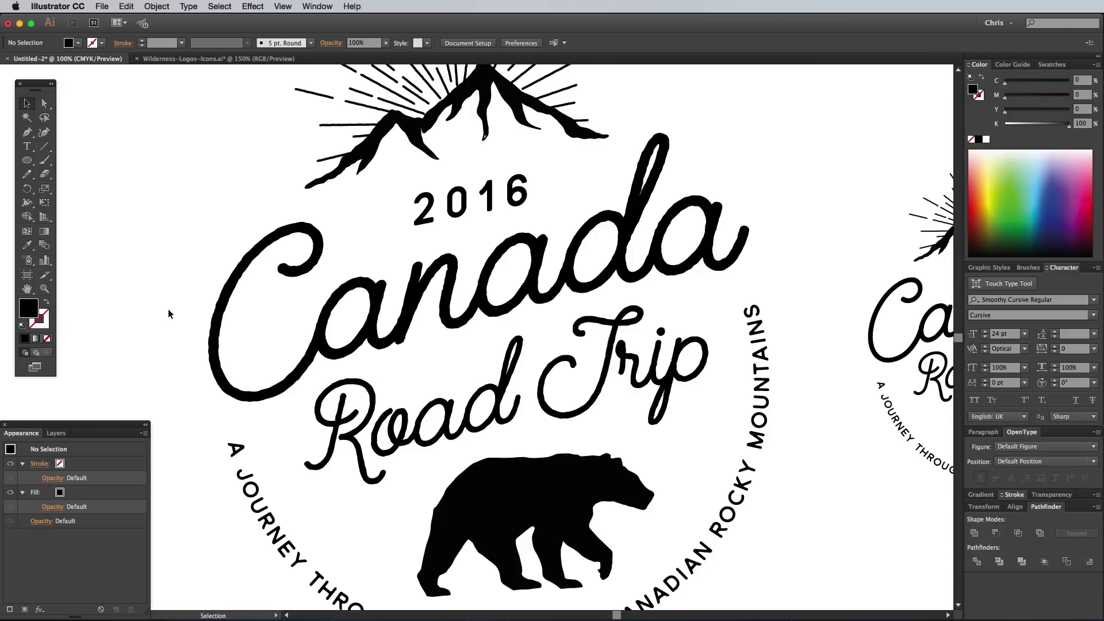
Step: Apply Roughen to the bear and curved tagline group
click(282, 532)
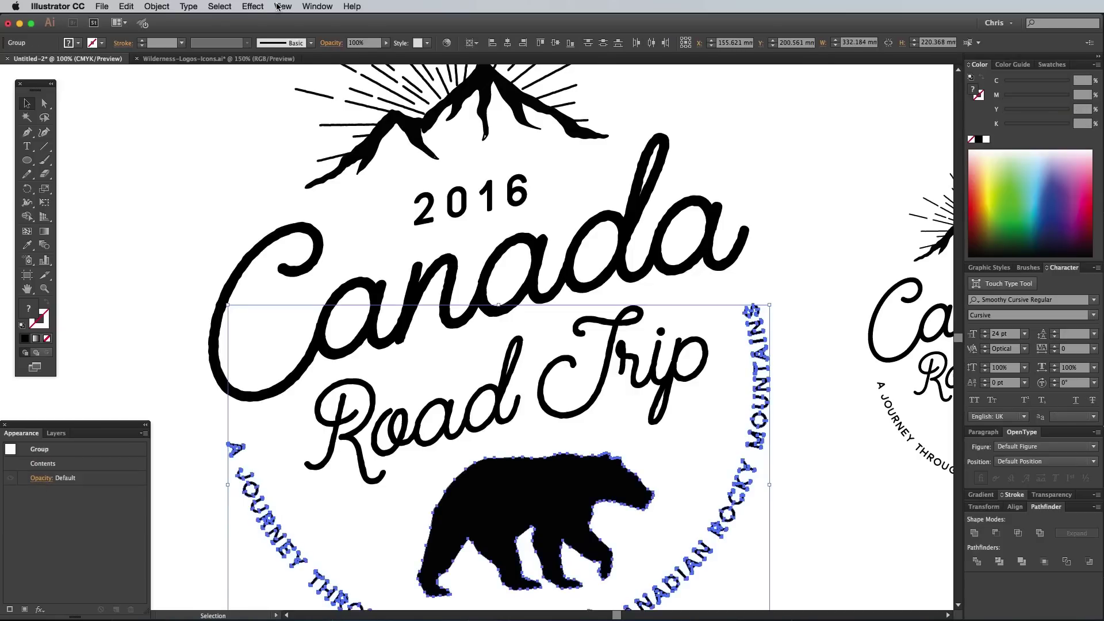
click(253, 6)
click(264, 30)
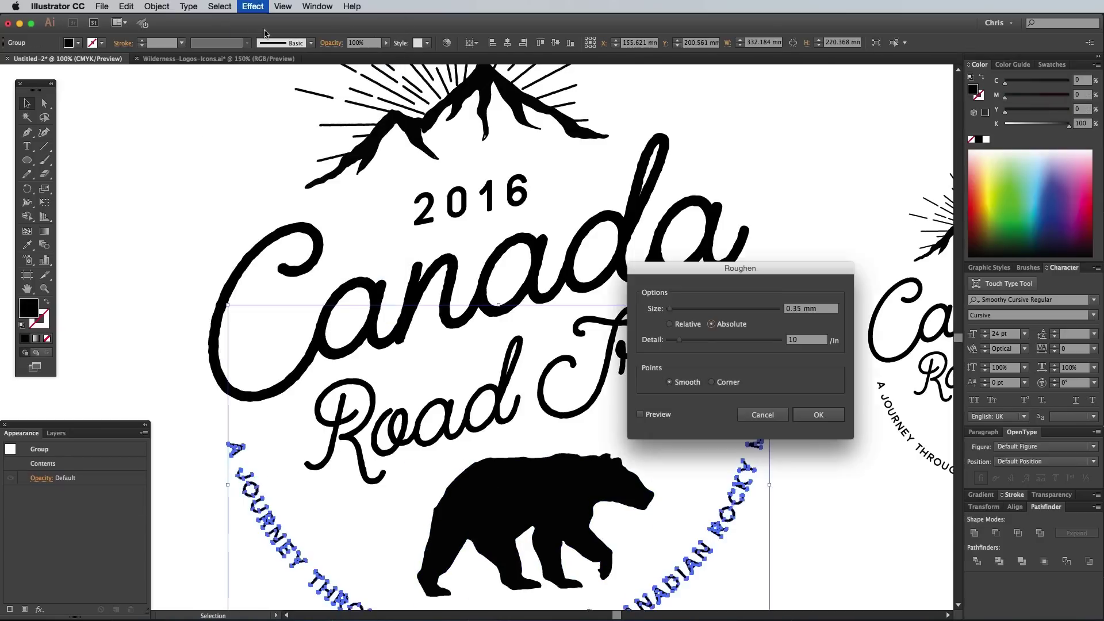
key(Return)
Step: Reduce the roughen size on the bear and tagline group, then zoom out
scroll(206, 416, down, 4)
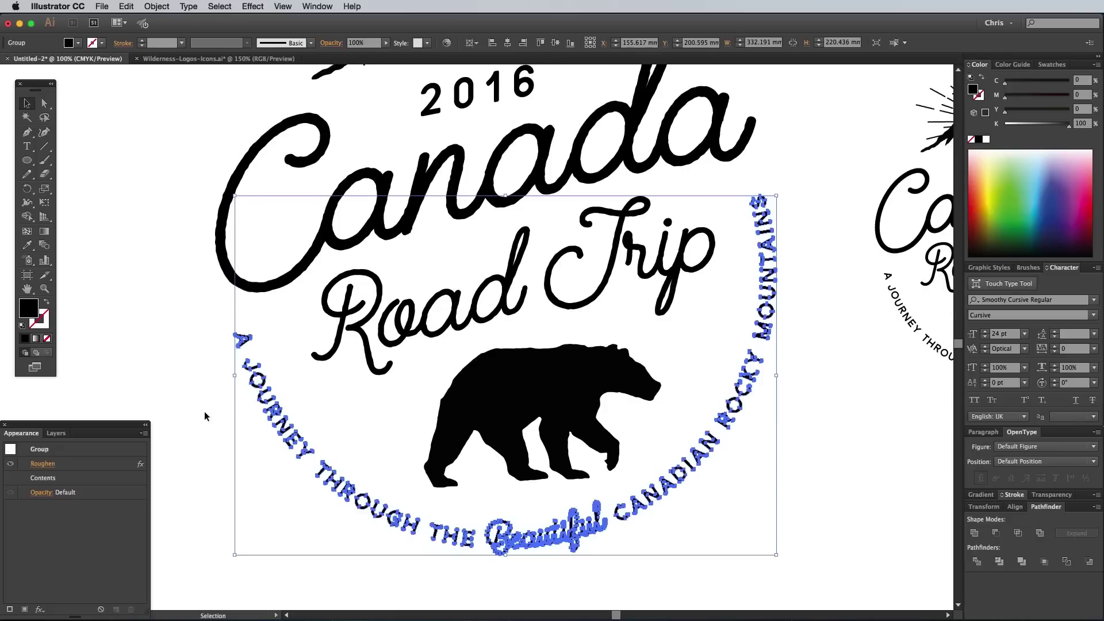
click(51, 466)
click(796, 310)
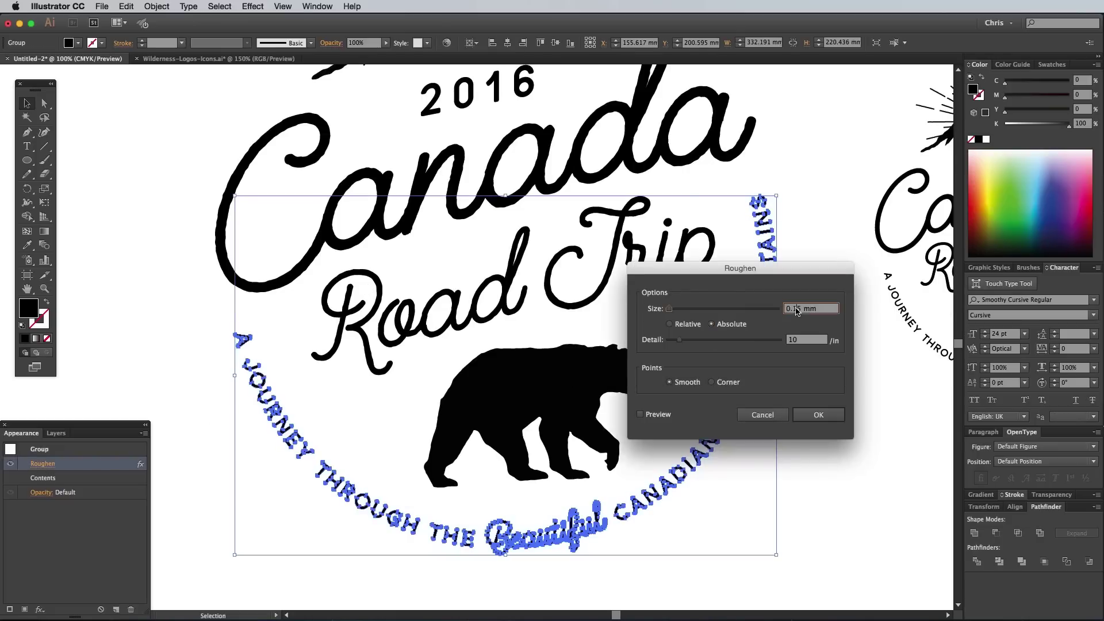
text(0)
key(Return)
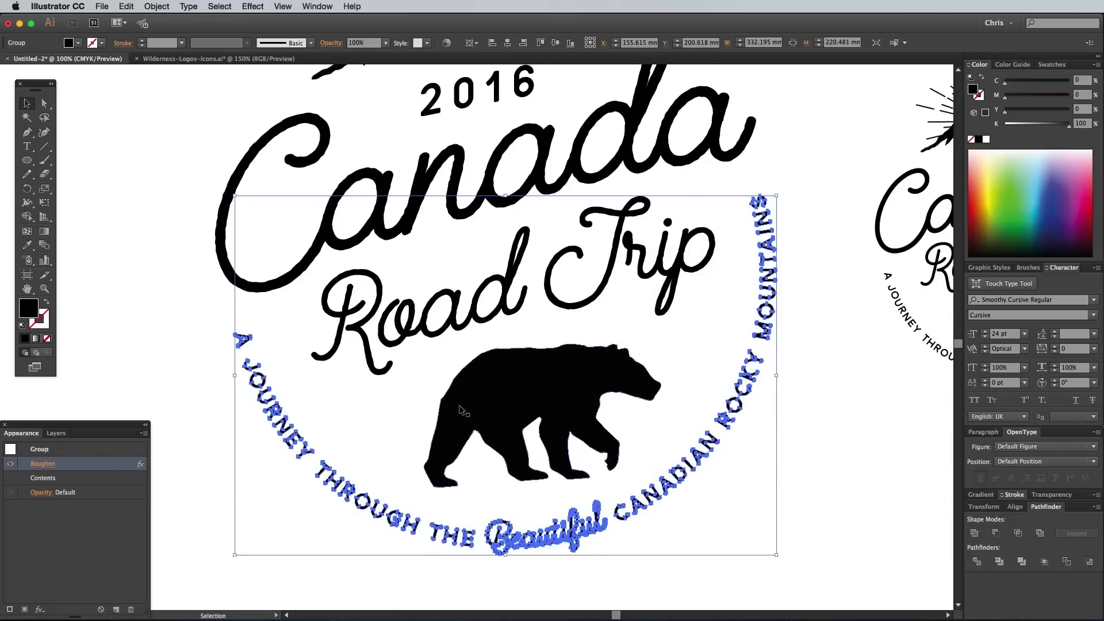
click(172, 268)
scroll(211, 242, up, 3)
key(super+minus)
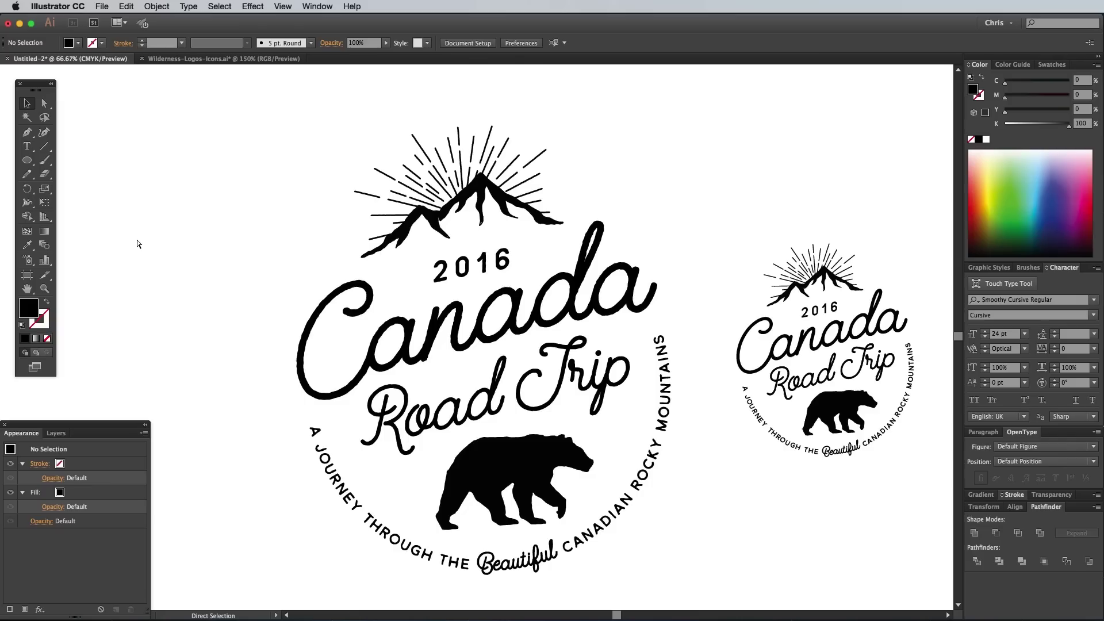
Step: Hide Illustrator and open the 9 Free Grain Textures folder on the desktop
scroll(312, 253, down, 2)
scroll(313, 253, right, 2)
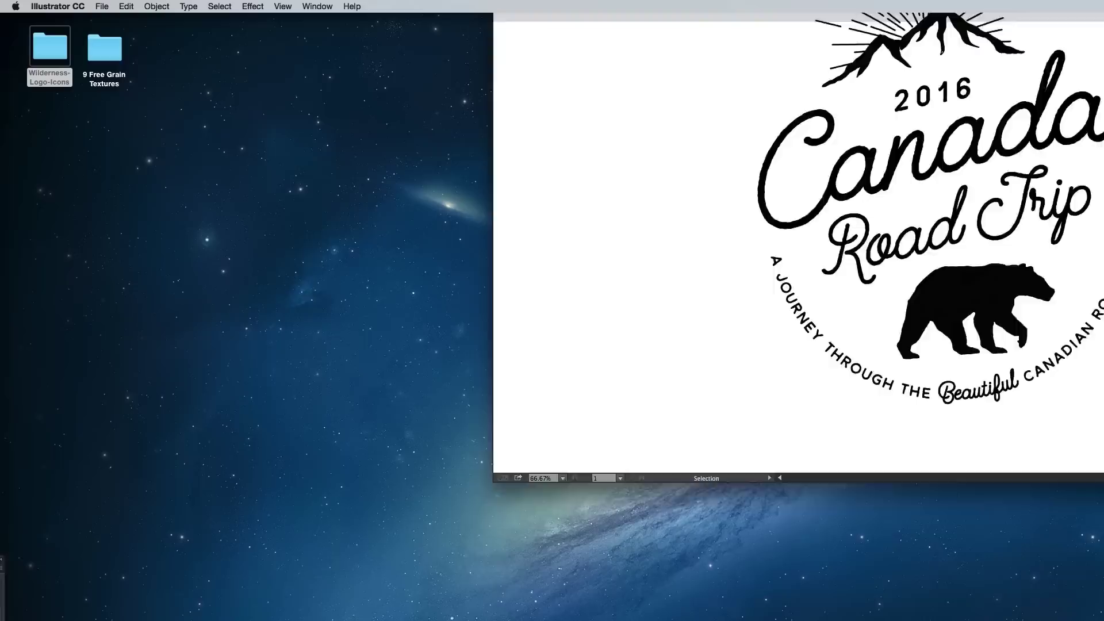
key(super+w)
double_click(105, 44)
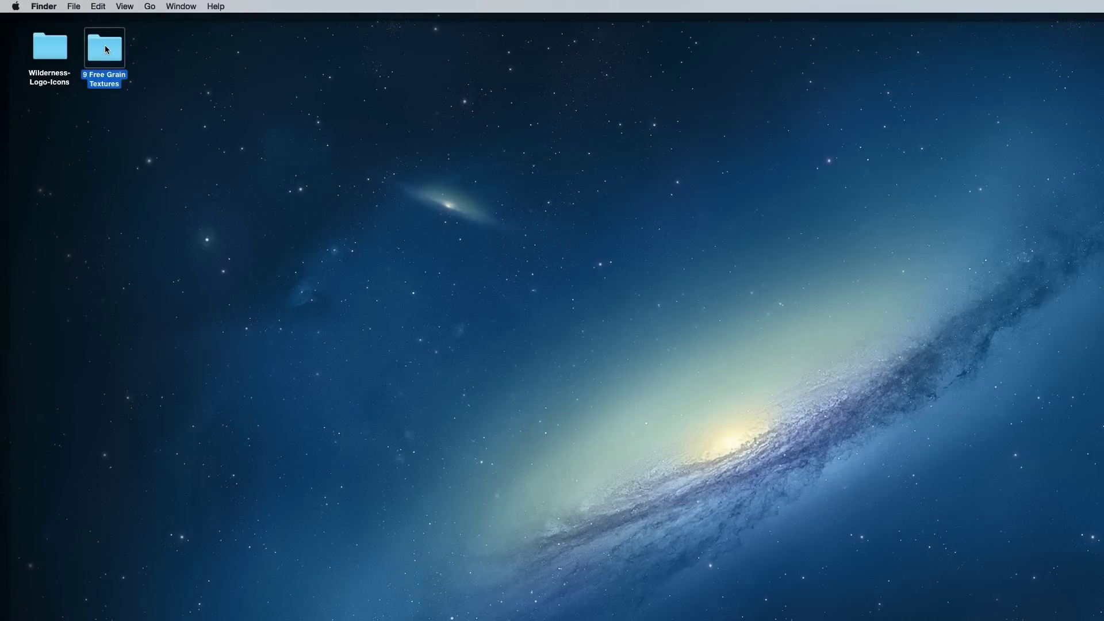
Step: Open Grain-Texture-07.png from the PNG folder in Illustrator
double_click(673, 218)
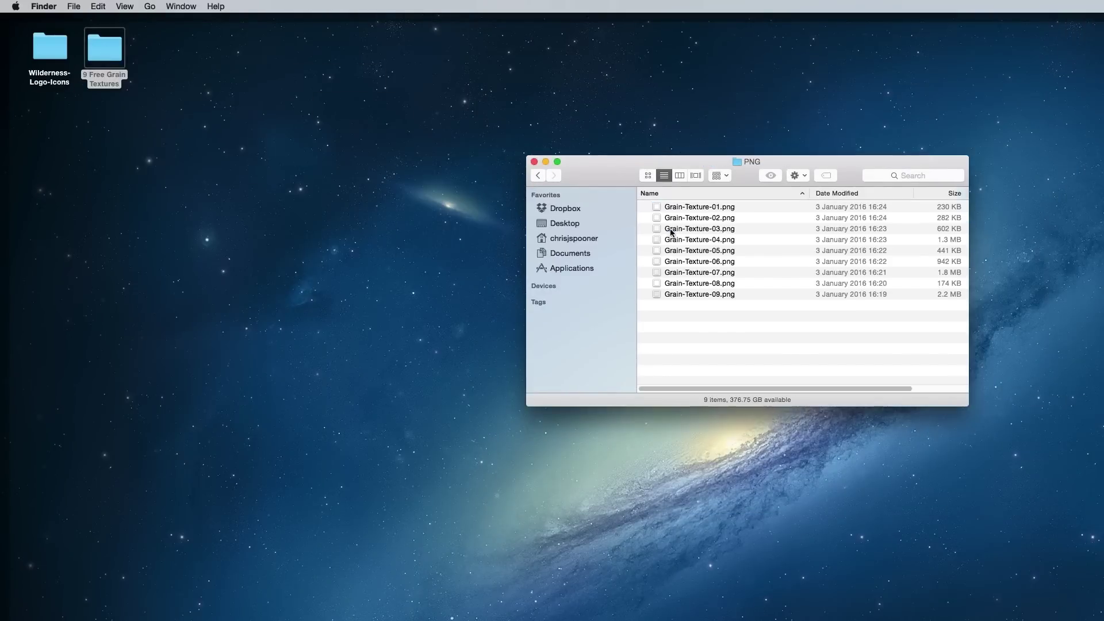
right_click(703, 273)
mouse_move(742, 288)
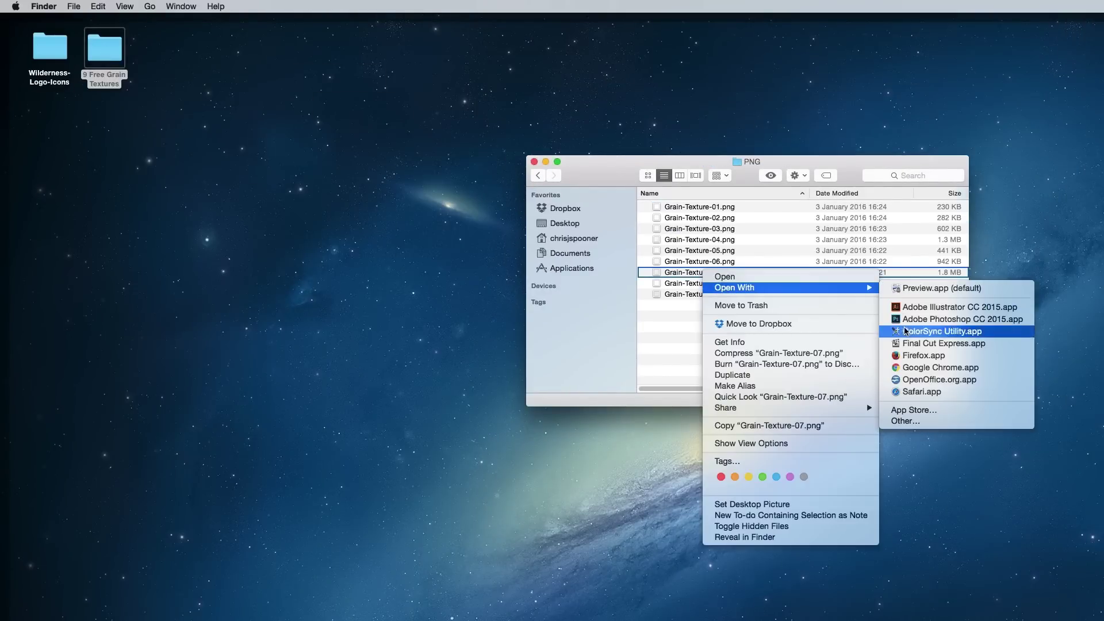
click(943, 310)
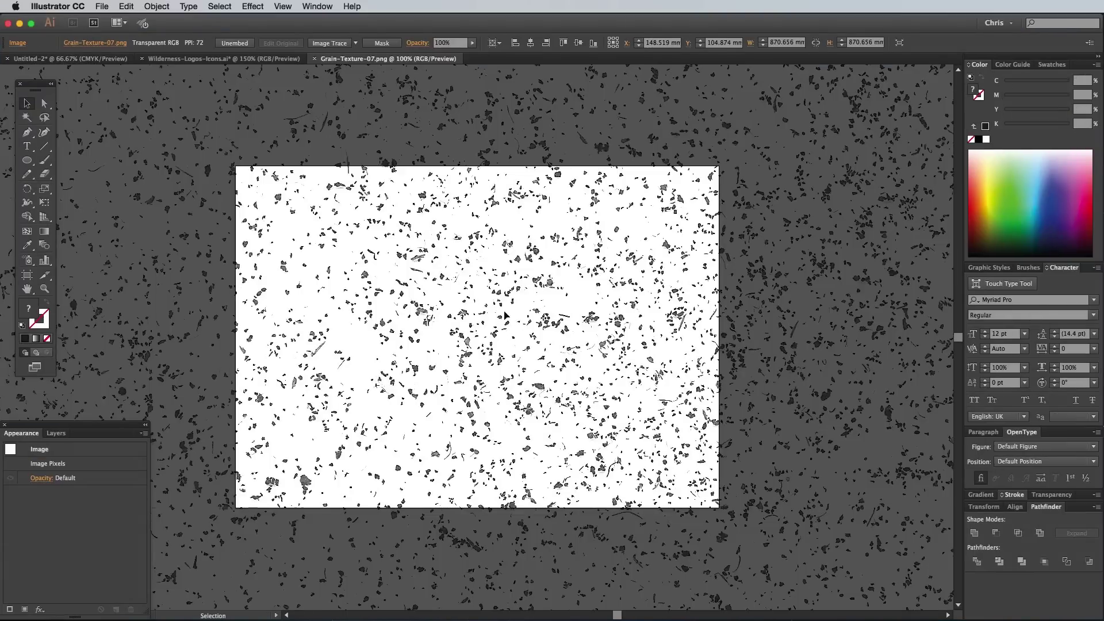
Step: Copy the grain texture image and close its document to return to the logo
click(126, 6)
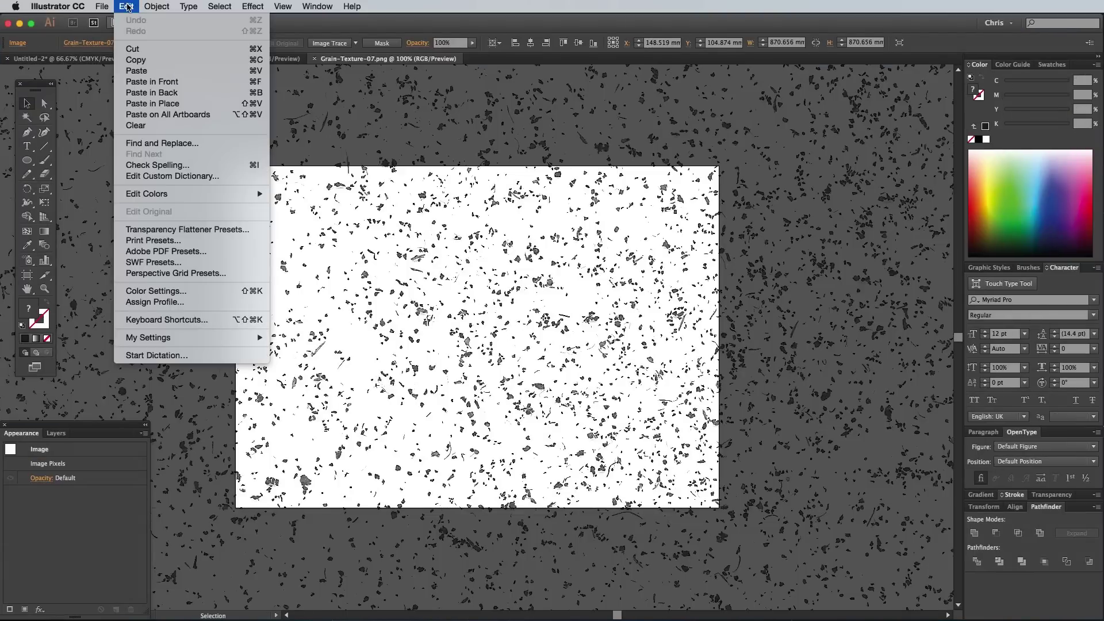
click(135, 60)
click(315, 58)
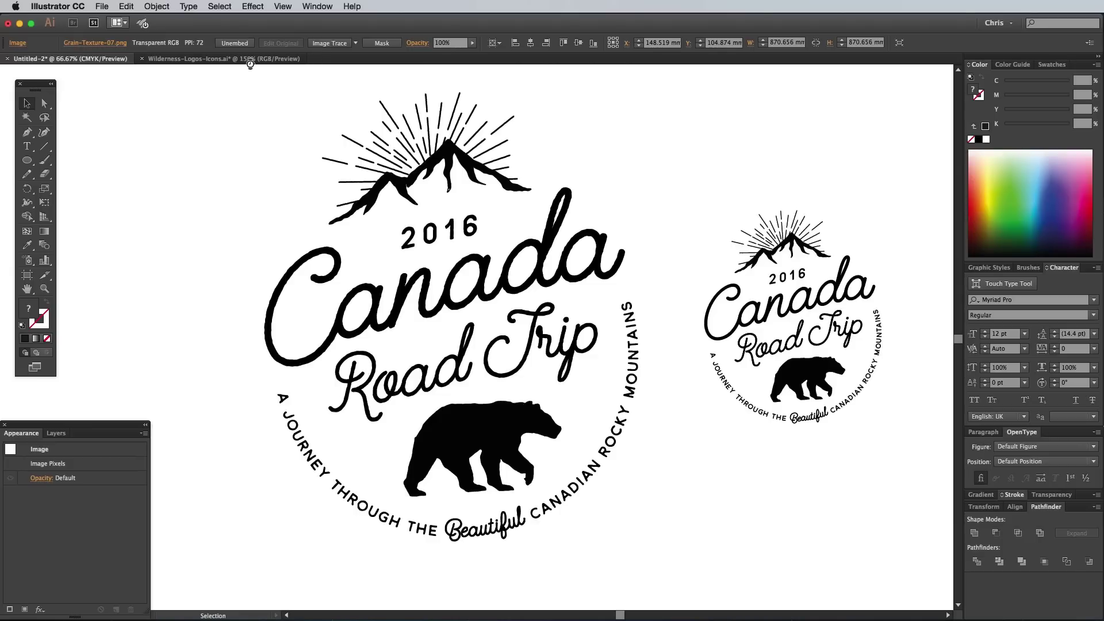
Step: Select every part of the large logo and group them
drag(247, 117, 666, 560)
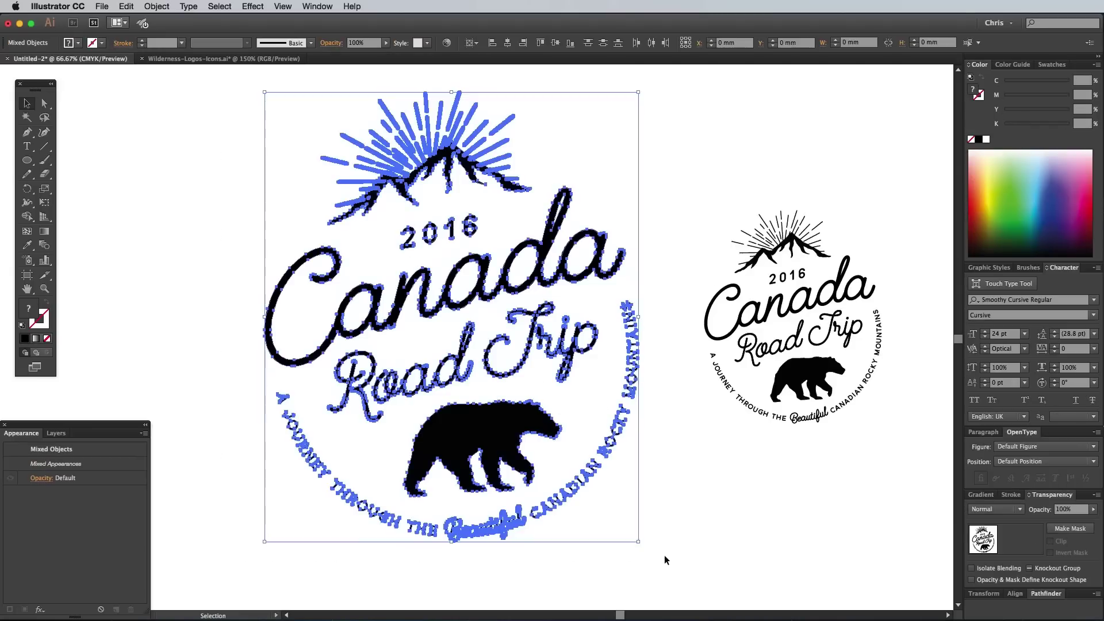
click(156, 6)
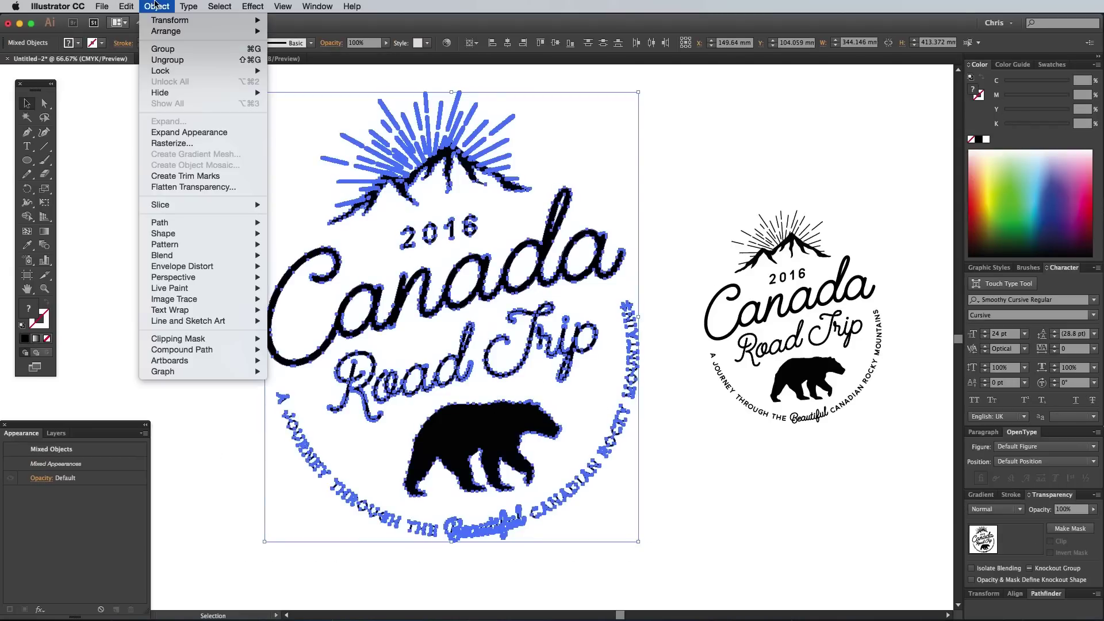
click(174, 47)
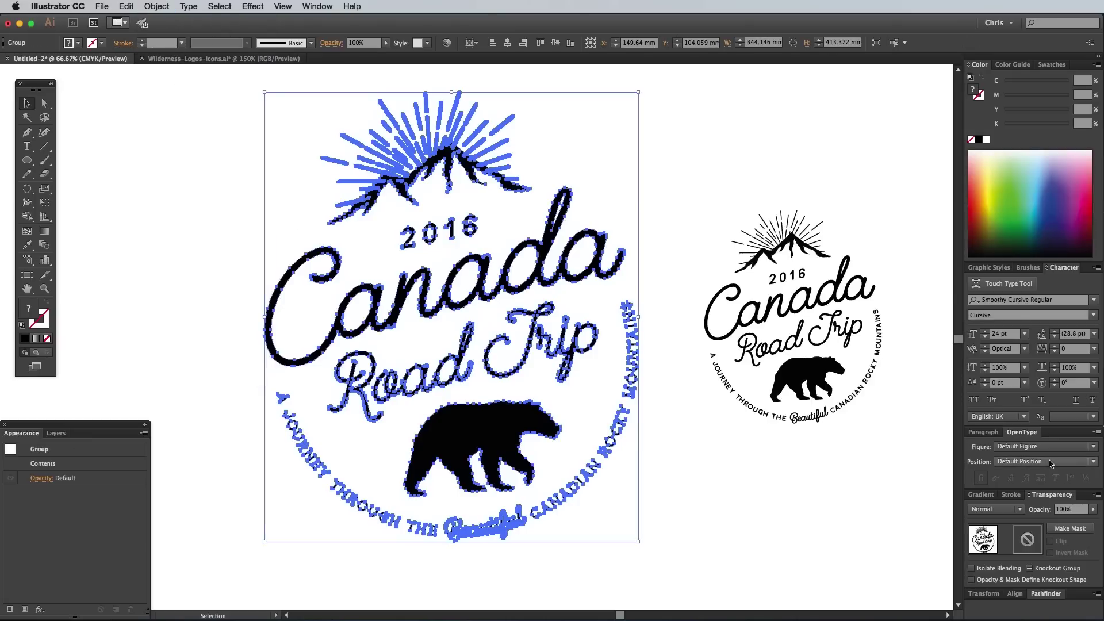
Step: Make an opacity mask for the logo group and paste the grain texture into it, scaled down to 474.304 mm
drag(1052, 495, 941, 453)
drag(700, 248, 700, 249)
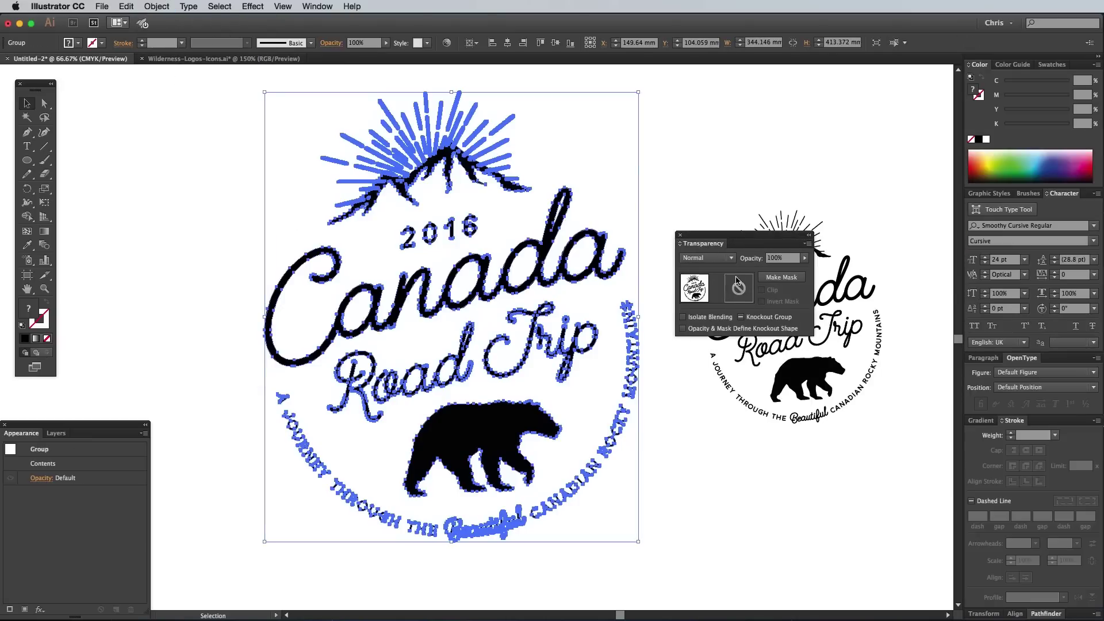
click(782, 276)
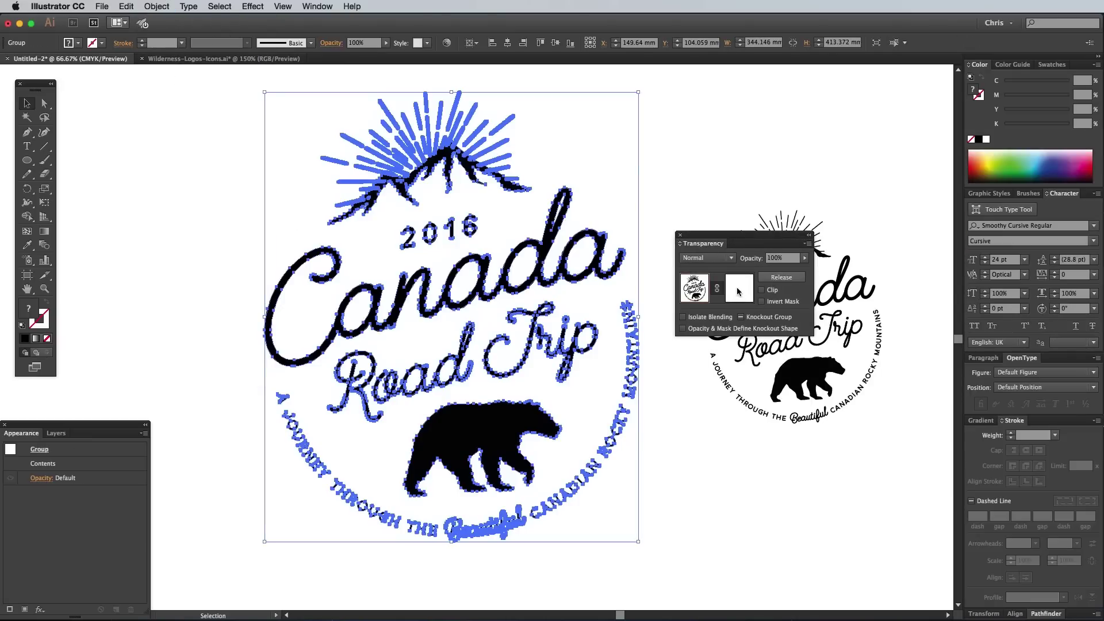
click(739, 291)
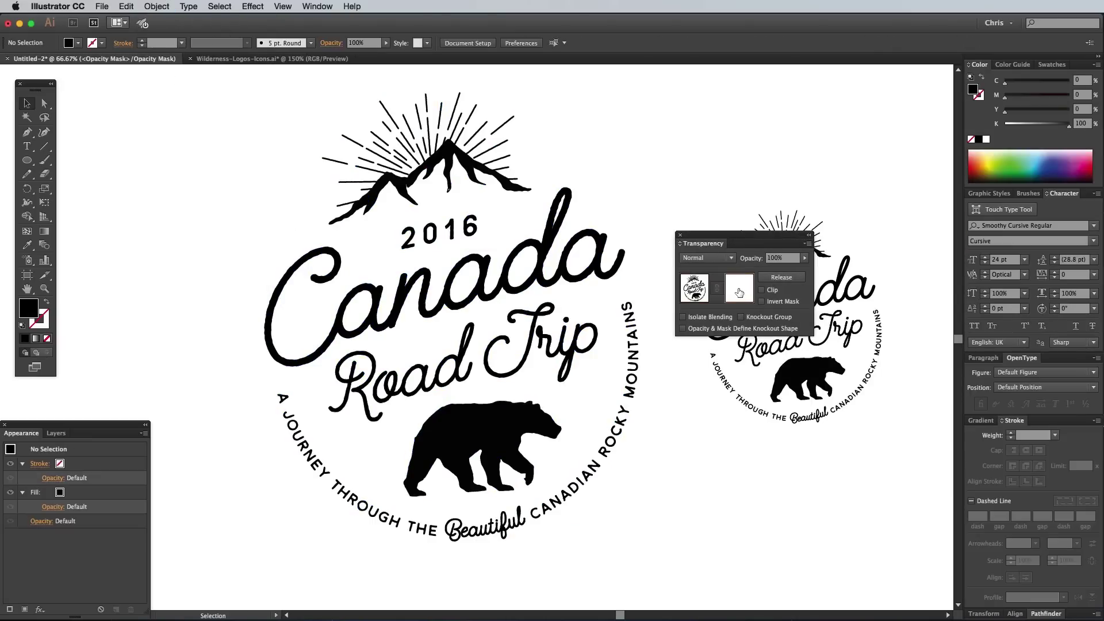
click(126, 6)
click(141, 69)
drag(355, 257, 433, 257)
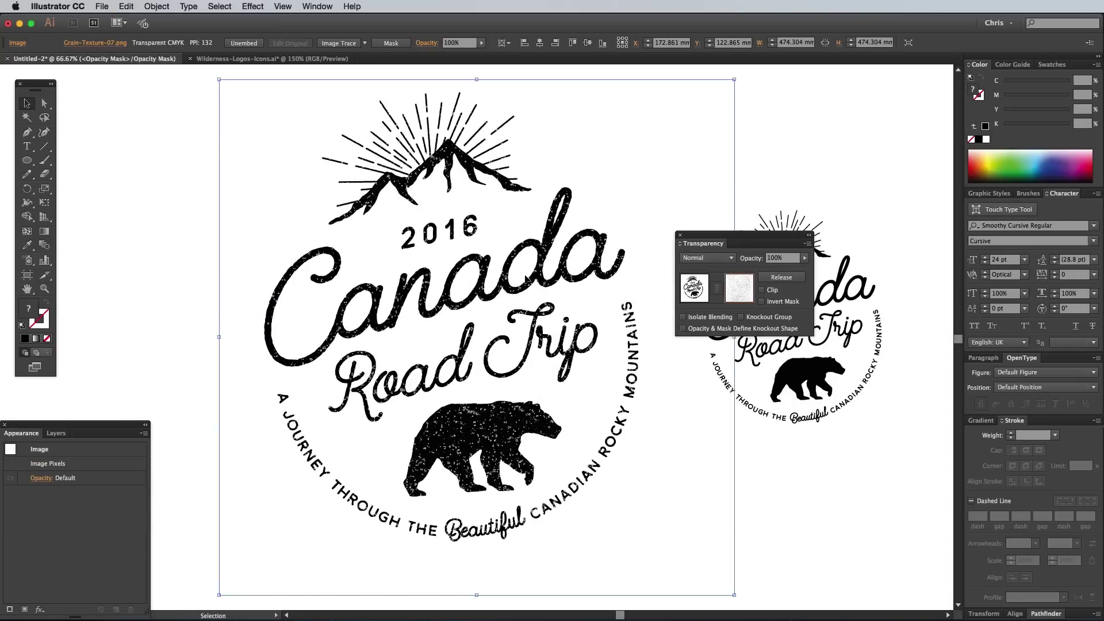
Step: Exit the mask, then reselect the logo group and re-enter its mask to reach the grain texture
click(694, 287)
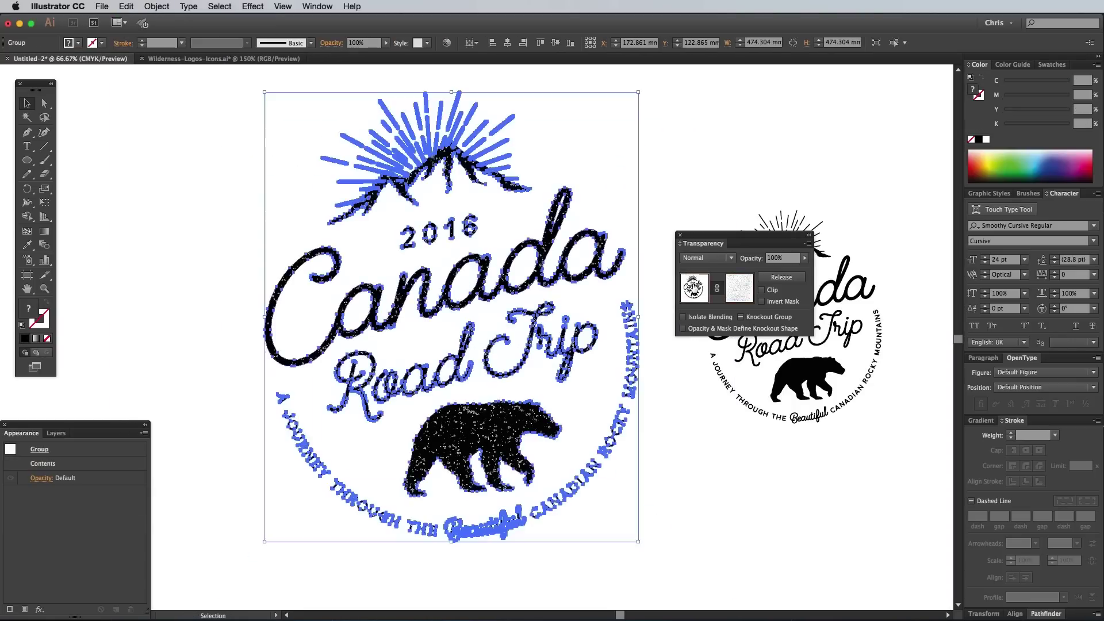
click(717, 473)
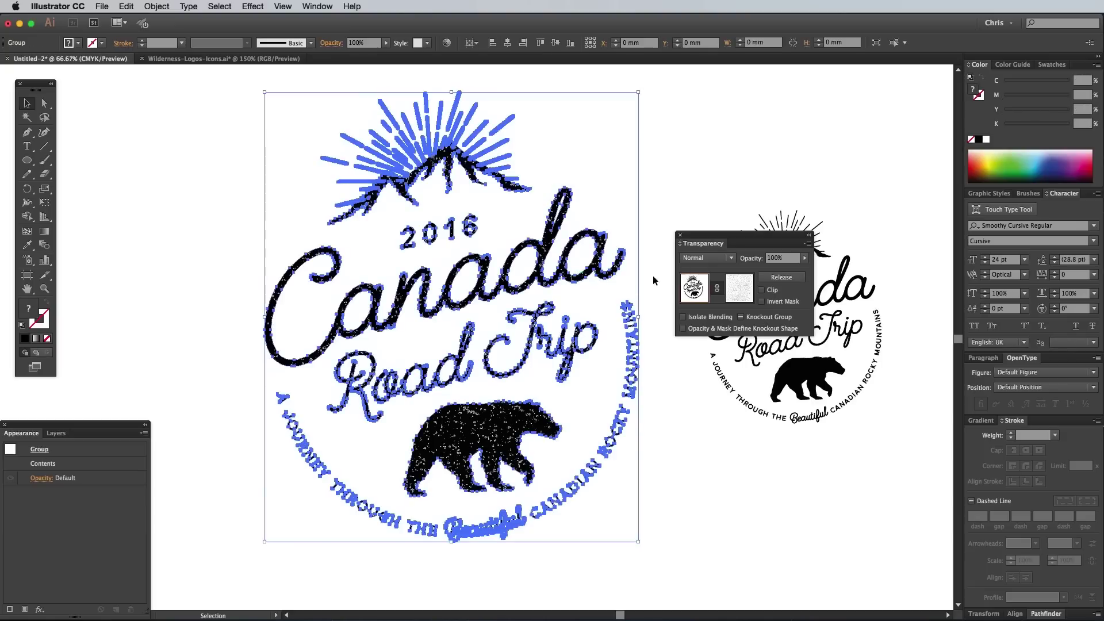
click(574, 278)
click(740, 292)
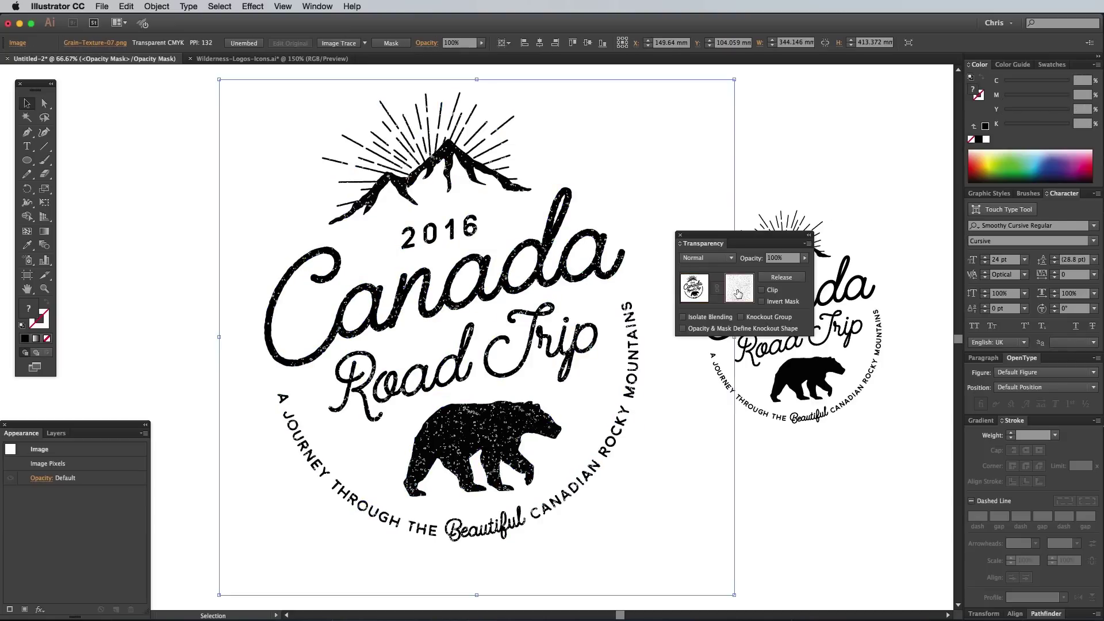
Step: Image Trace the grain texture inside the badge's mask, then deselect to view the distressed result
click(333, 46)
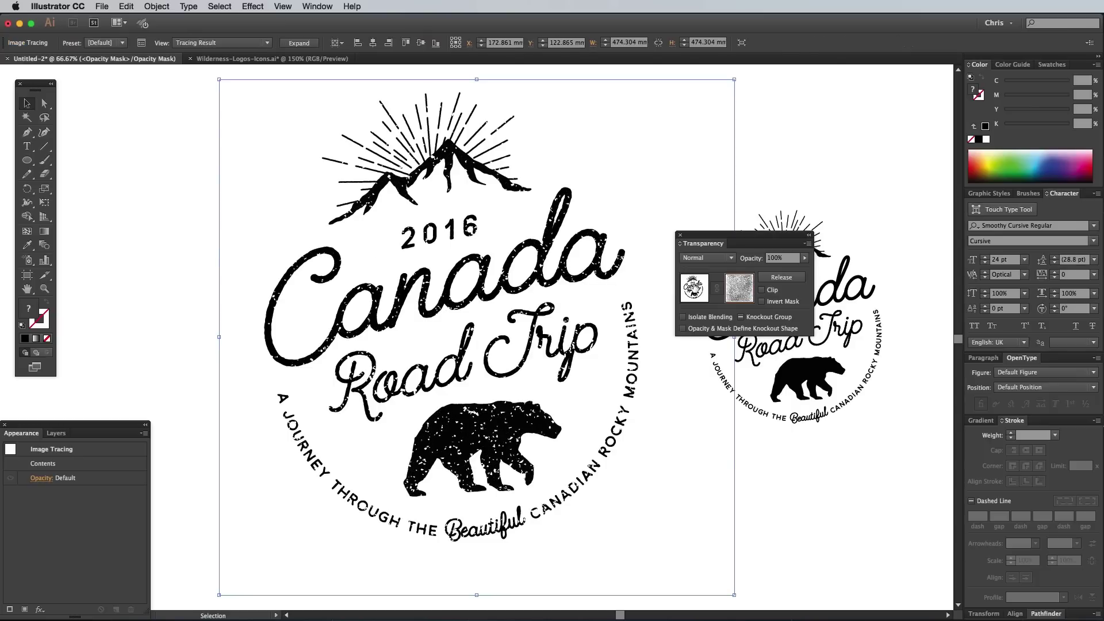
click(758, 484)
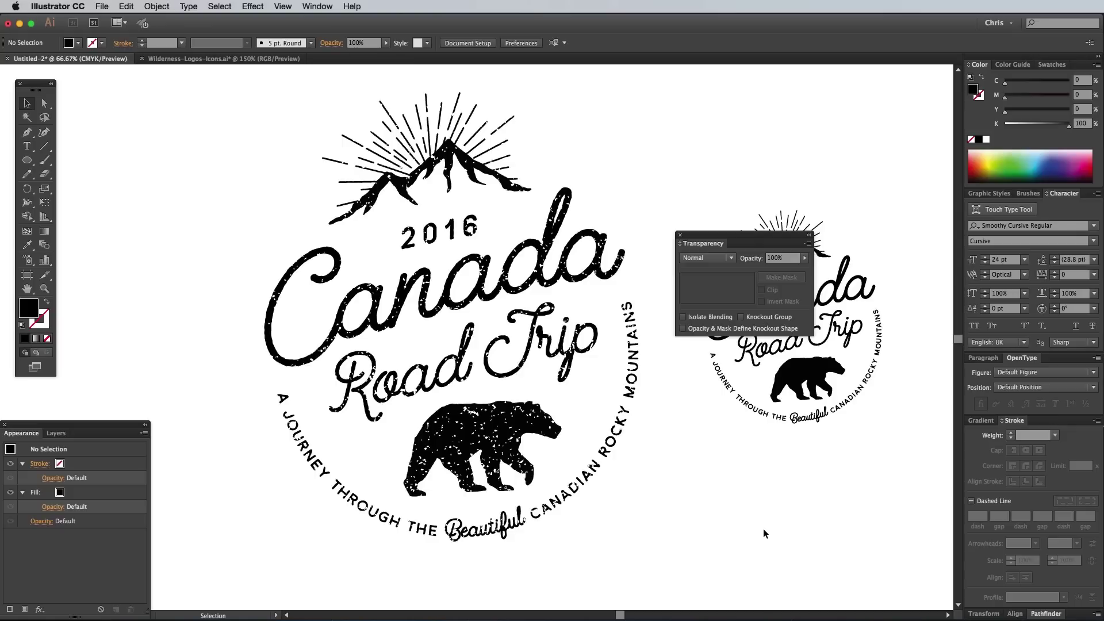